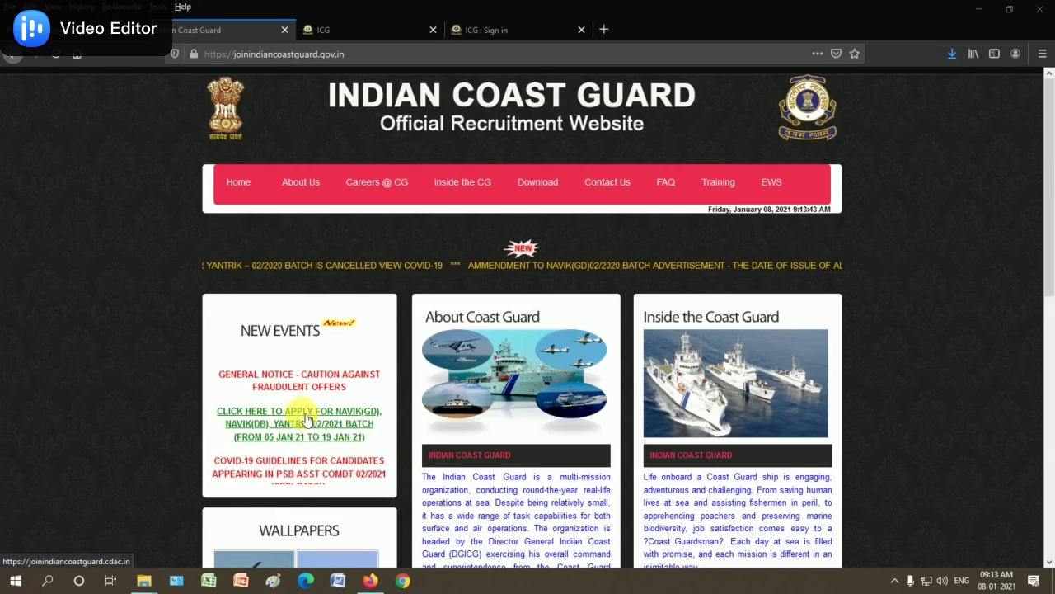
# Switch to the ICG candidate site, review the Candidates menu, and bring up the ICG Sign In page
pyautogui.click(381, 29)
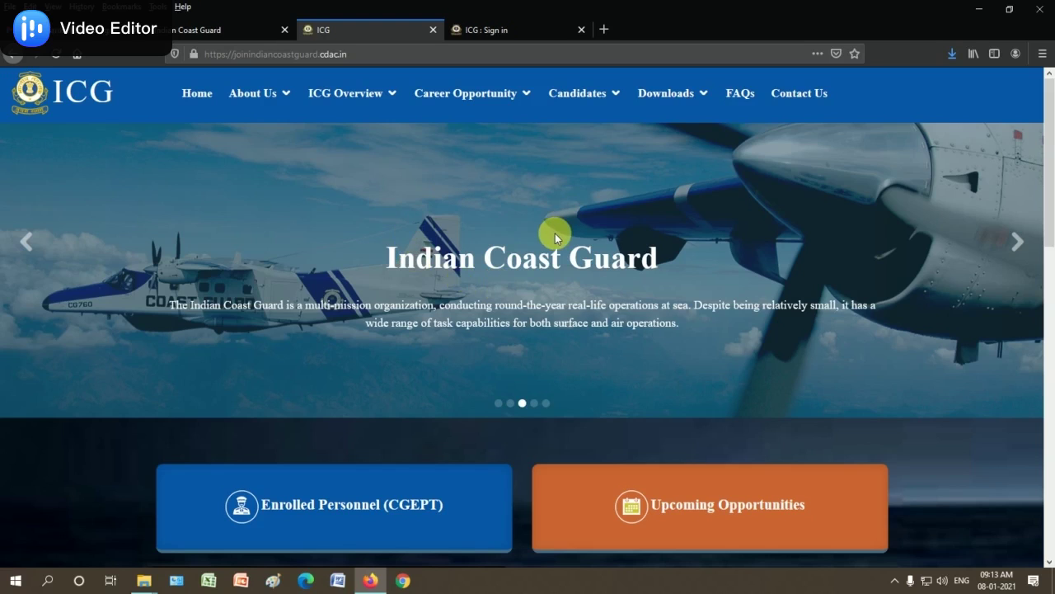
pyautogui.moveTo(586, 94)
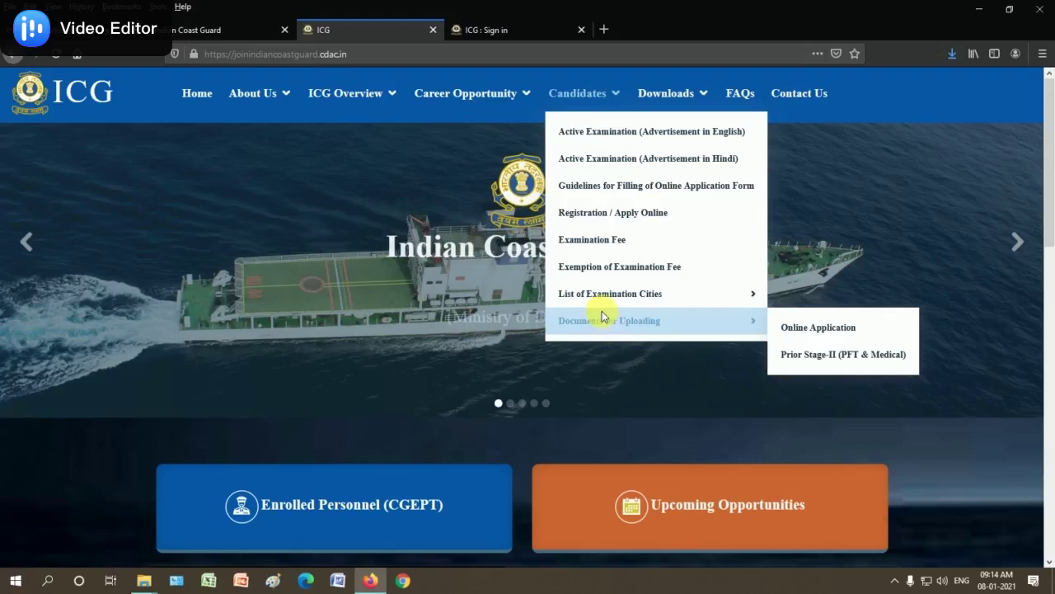
pyautogui.moveTo(611, 298)
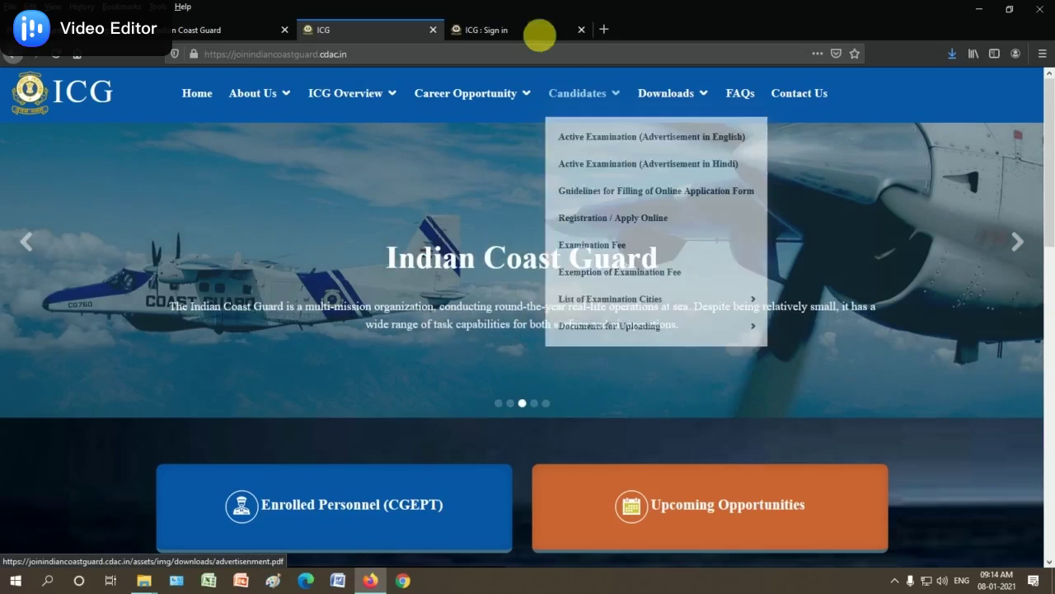
pyautogui.click(539, 31)
pyautogui.click(825, 247)
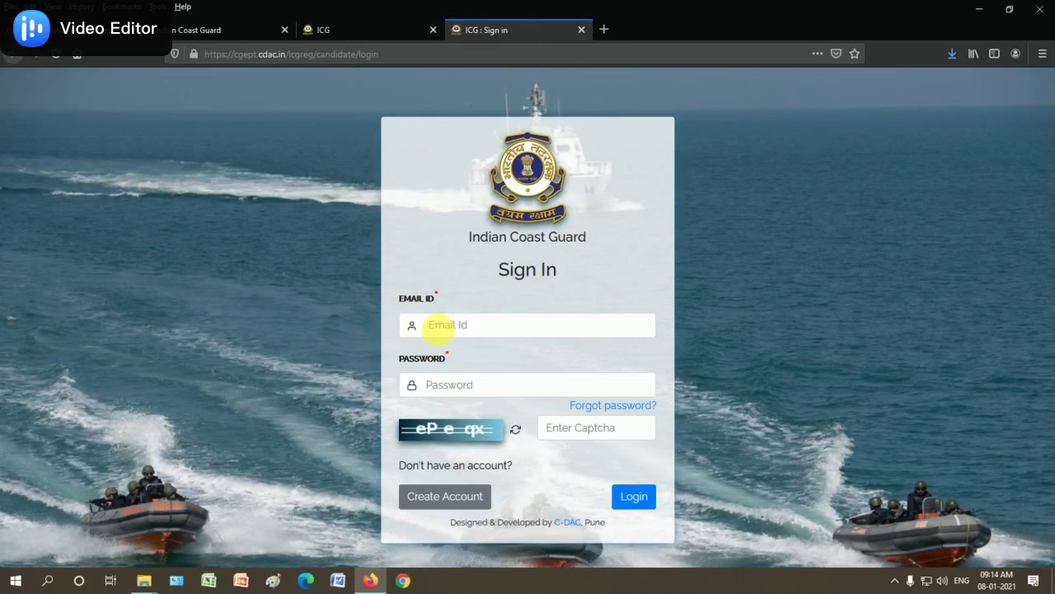
# Start a new account with the candidate's, father's and mother's names, INDIAN nationality and MALE gender
pyautogui.click(444, 498)
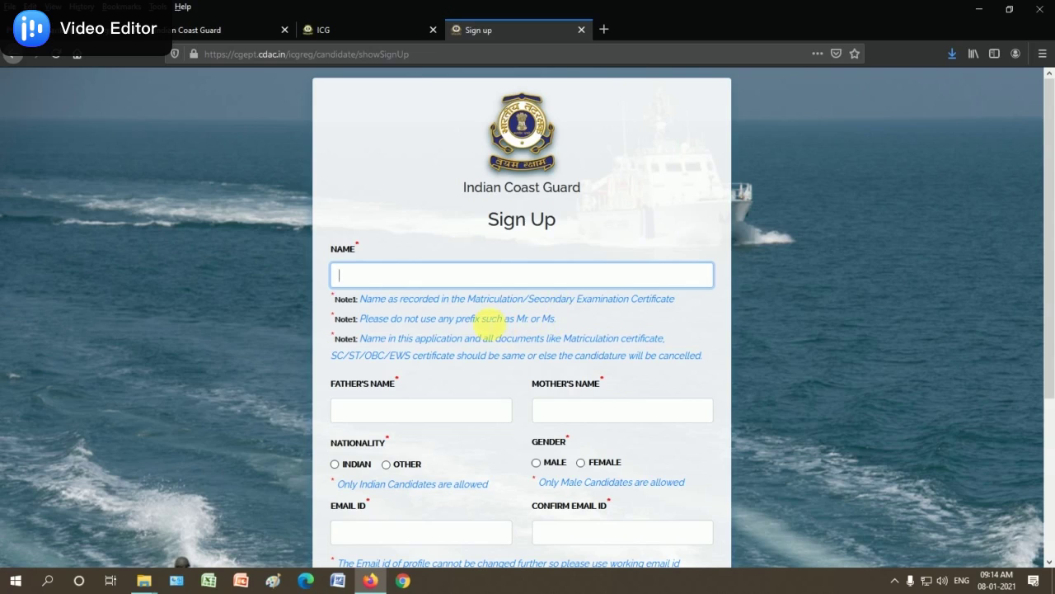
pyautogui.click(400, 282)
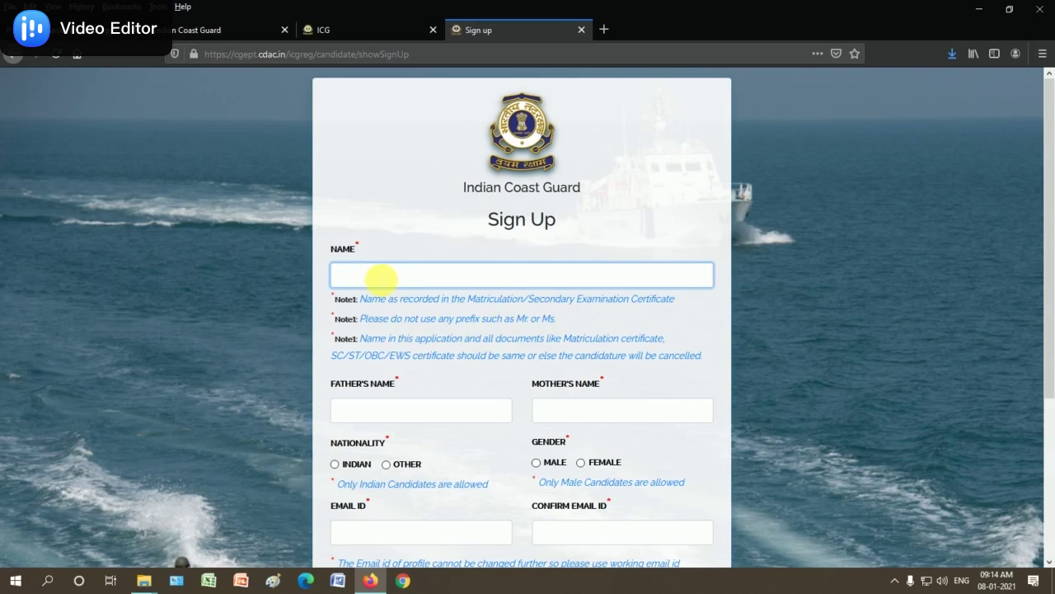
pyautogui.click(385, 415)
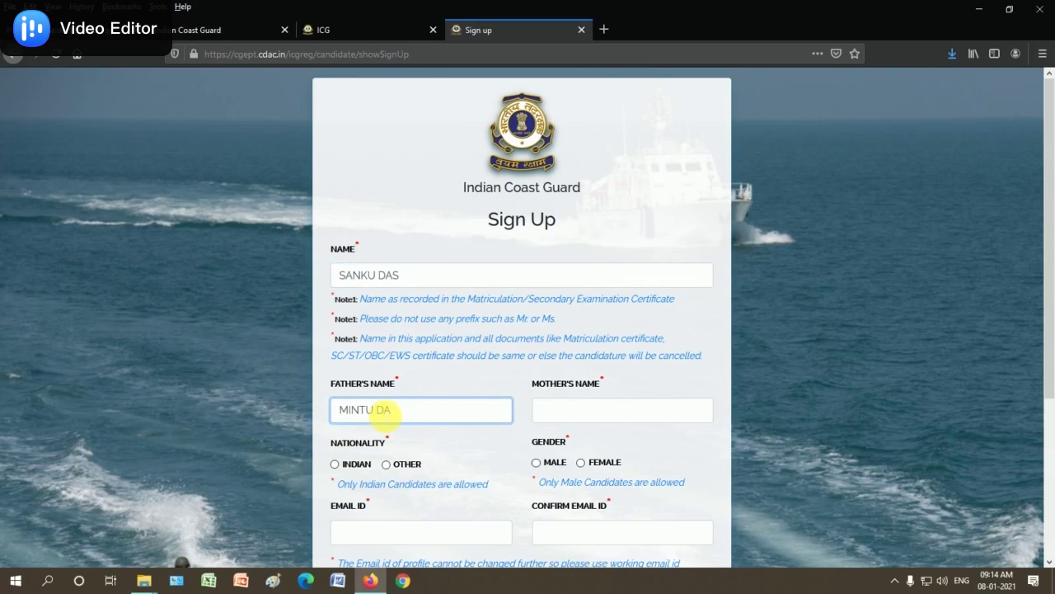
pyautogui.click(574, 410)
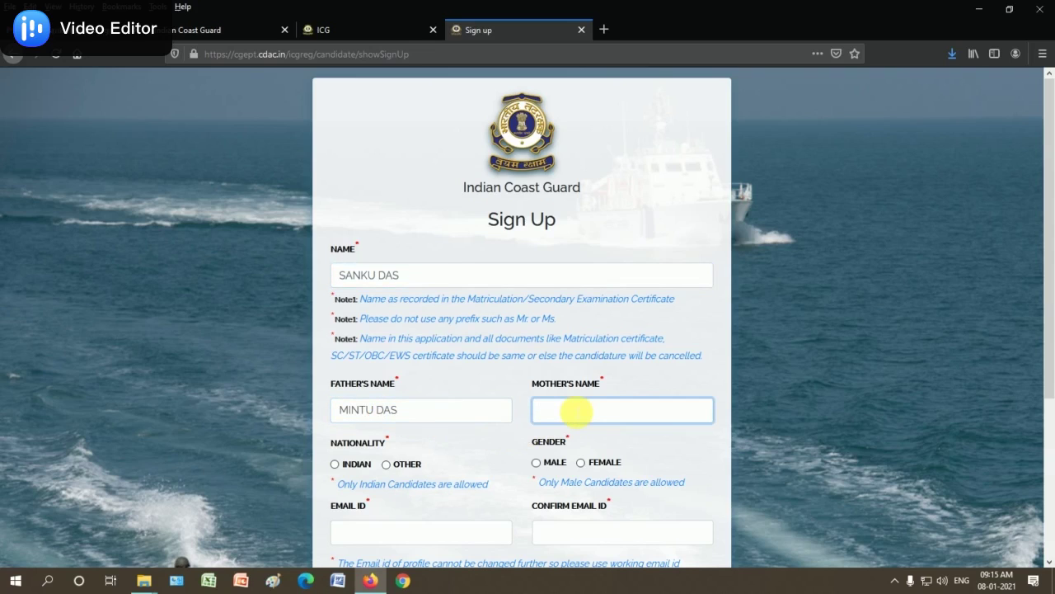
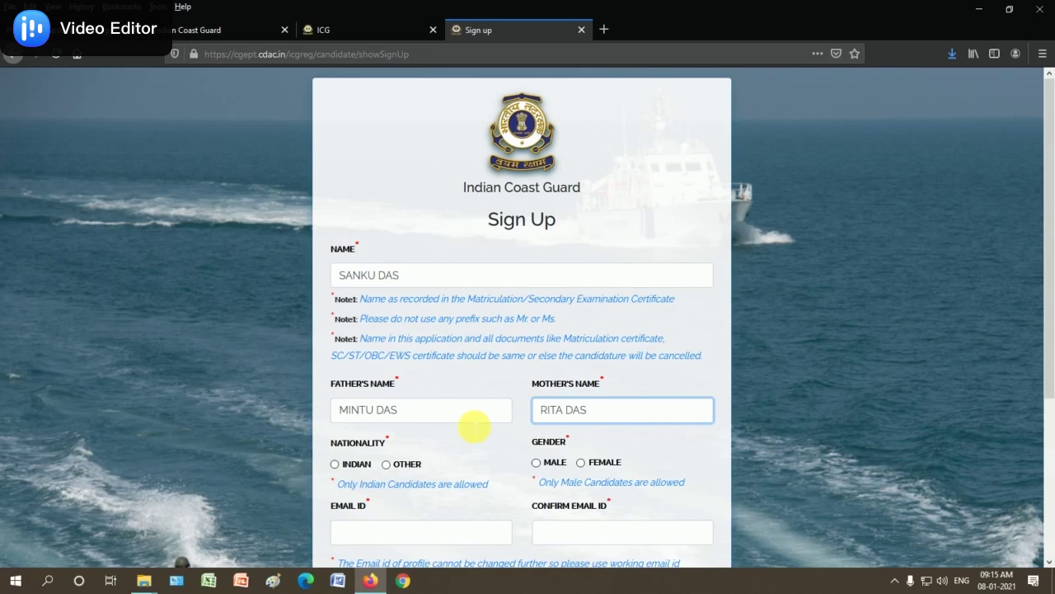
pyautogui.click(335, 464)
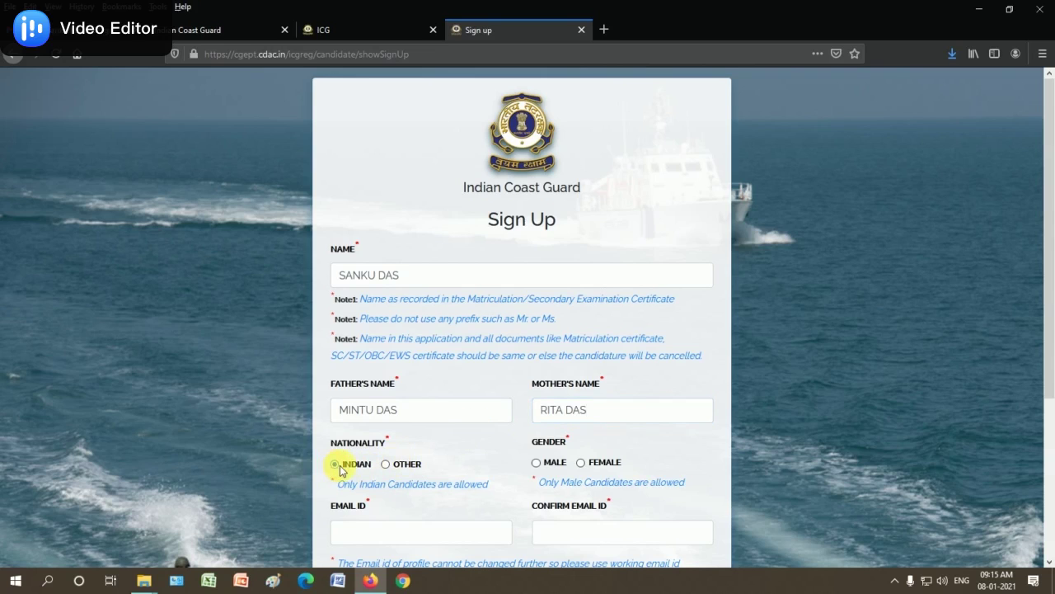
pyautogui.scroll(-2, 506, 454)
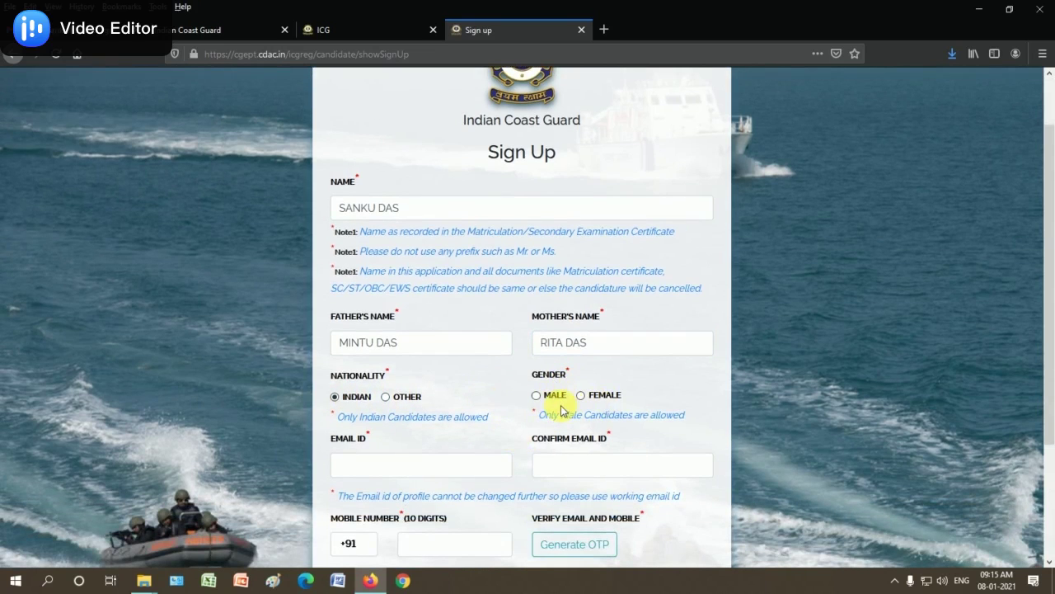
pyautogui.click(536, 398)
pyautogui.scroll(-2, 450, 424)
# Enter the candidate's e-mail address and confirm it in Confirm Email ID
pyautogui.click(371, 400)
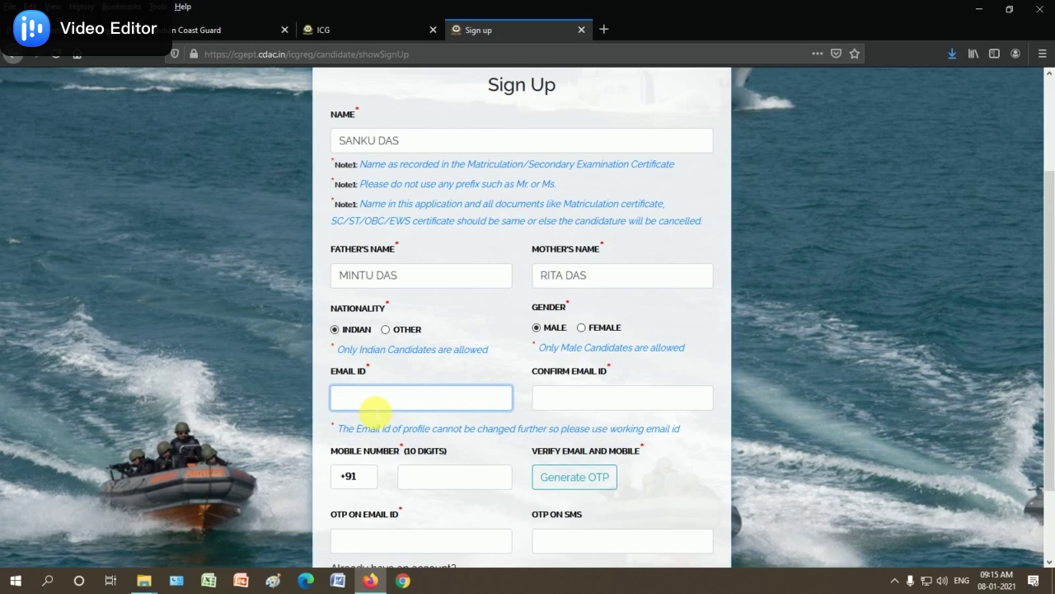
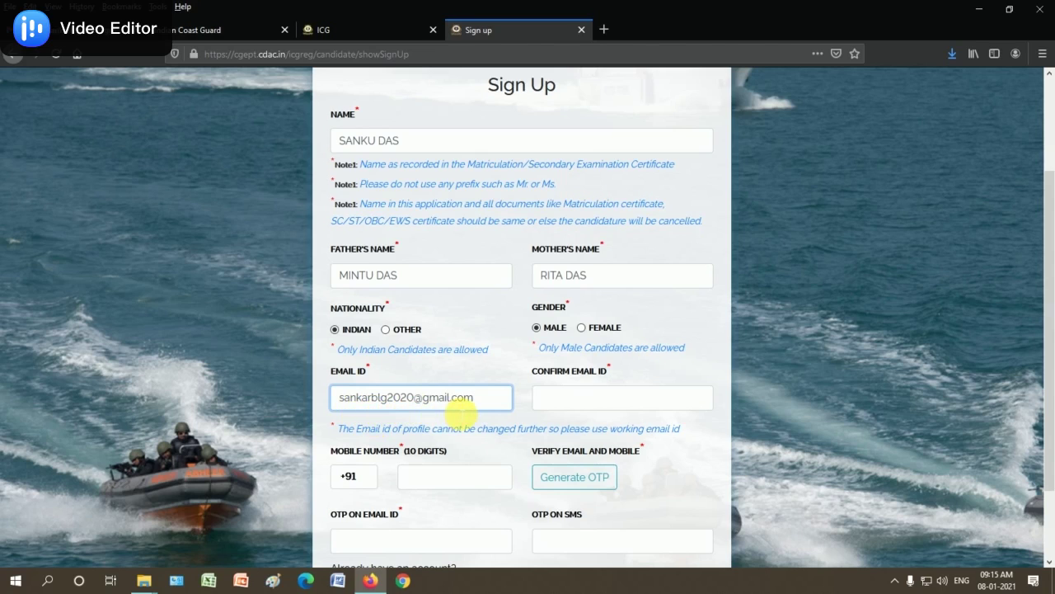
pyautogui.click(570, 404)
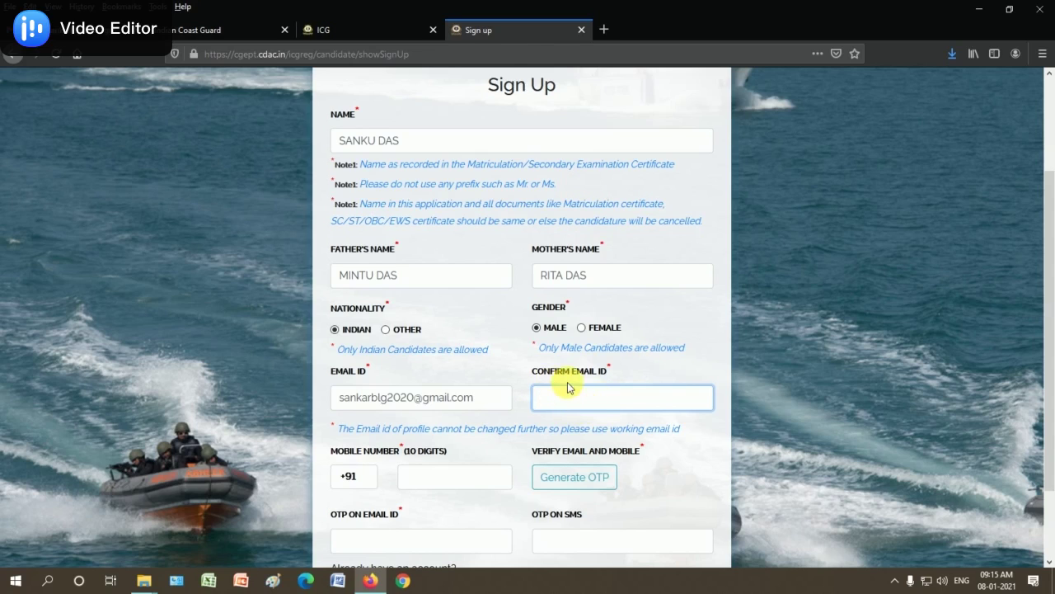
pyautogui.click(433, 399)
pyautogui.click(560, 403)
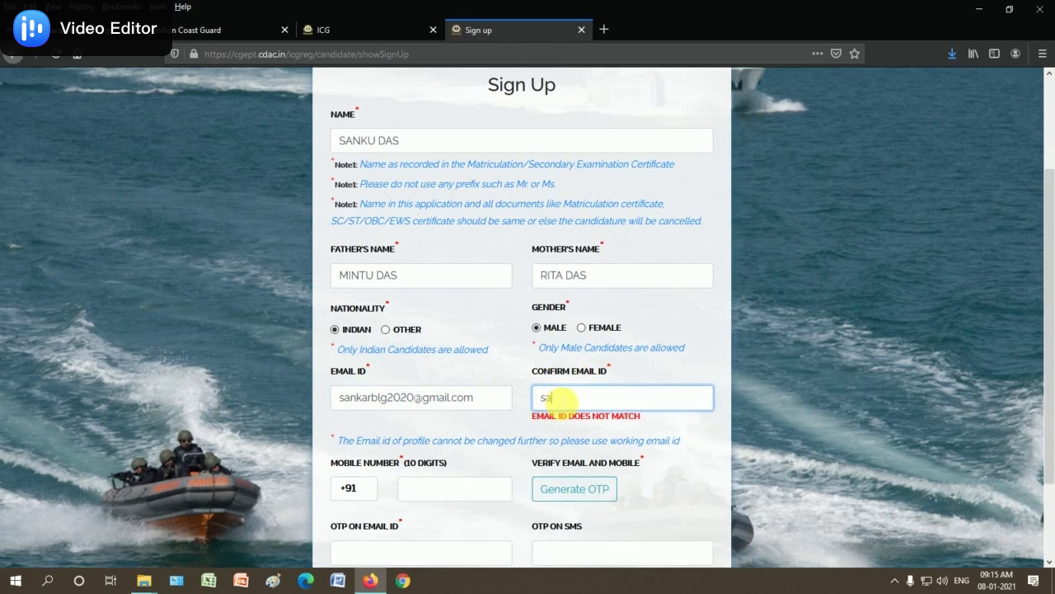
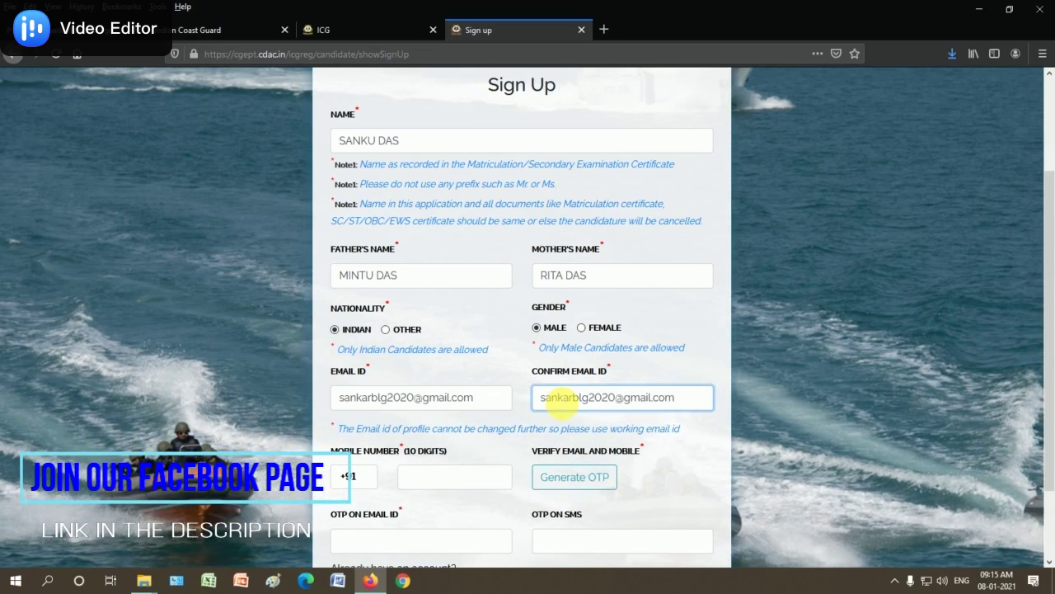
pyautogui.scroll(-2, 573, 395)
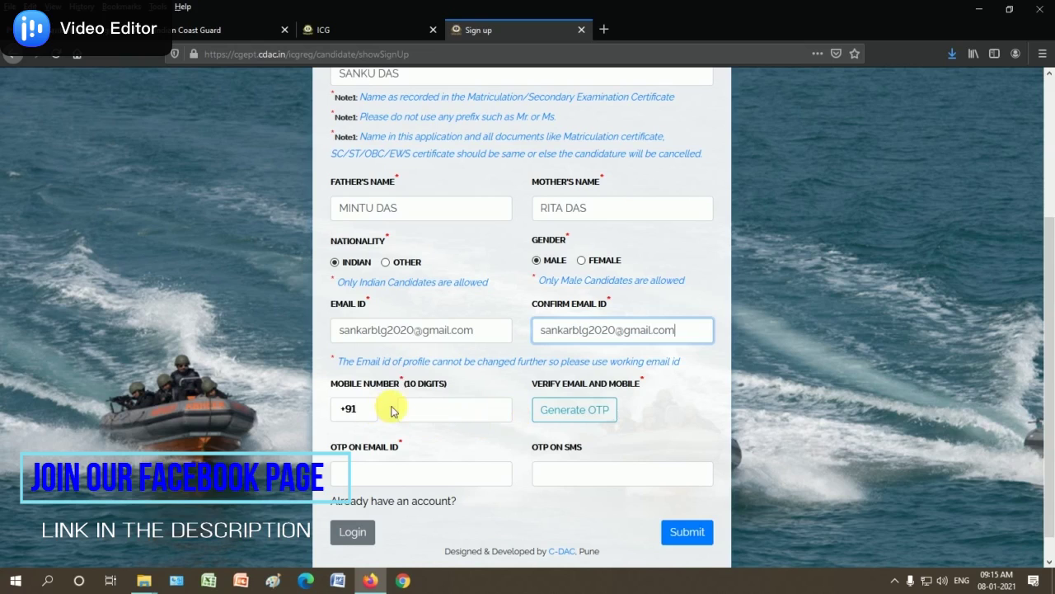
pyautogui.click(433, 416)
# Enter the candidate's 10-digit mobile number in the Sign Up form
pyautogui.click(476, 410)
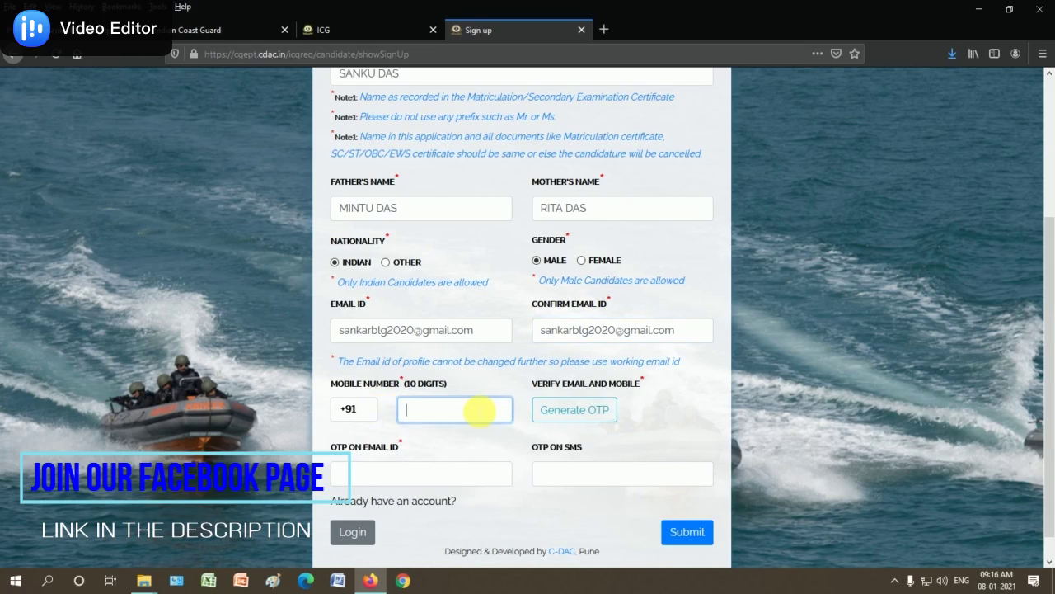
pyautogui.scroll(-1, 476, 410)
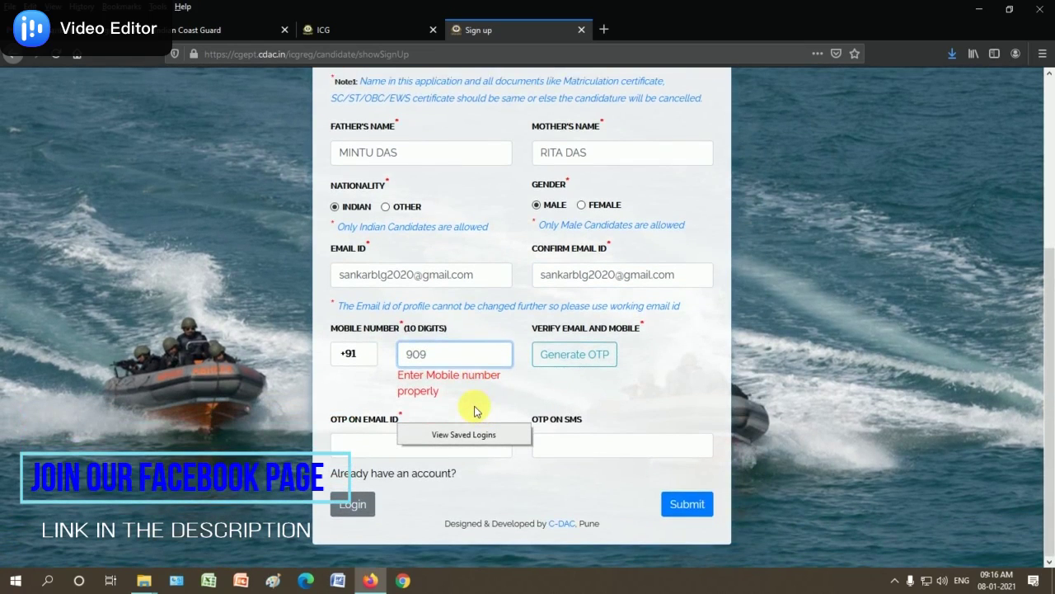
pyautogui.click(719, 396)
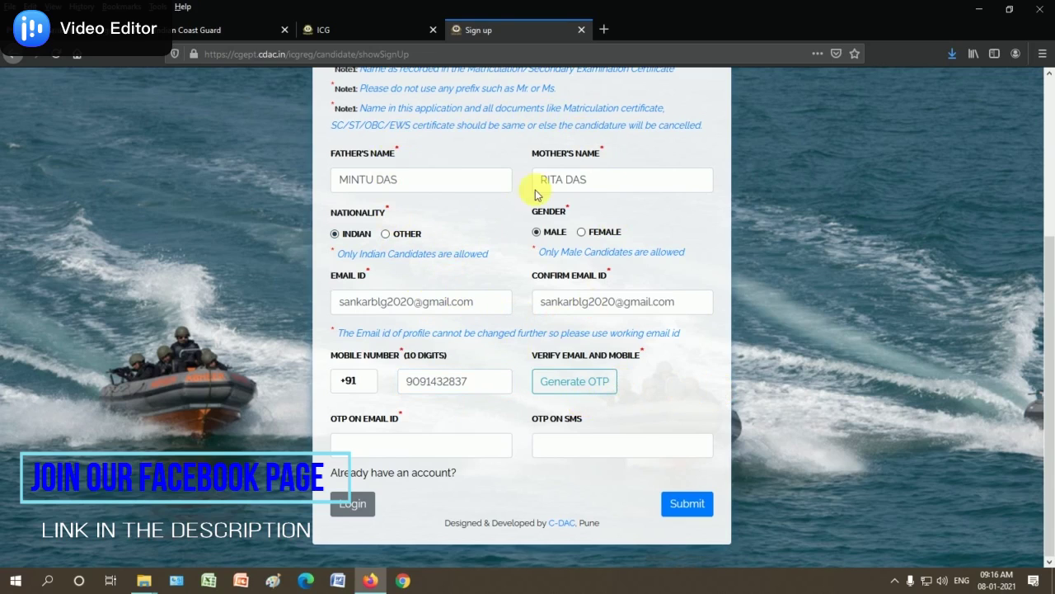
# Generate OTPs for the e-mail and mobile, confirming and acknowledging the Success dialog
pyautogui.click(575, 393)
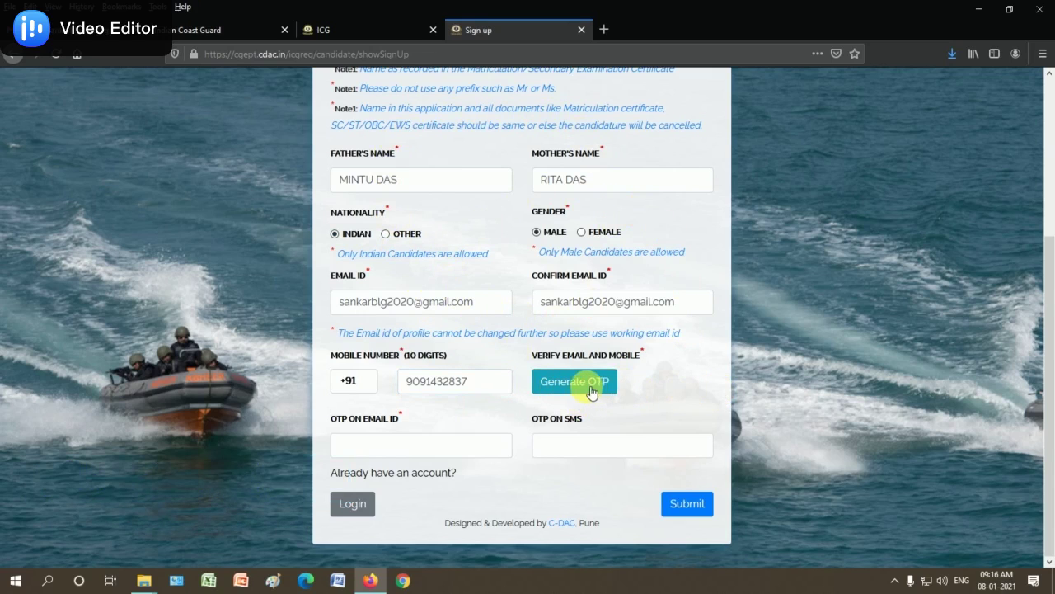
pyautogui.click(570, 391)
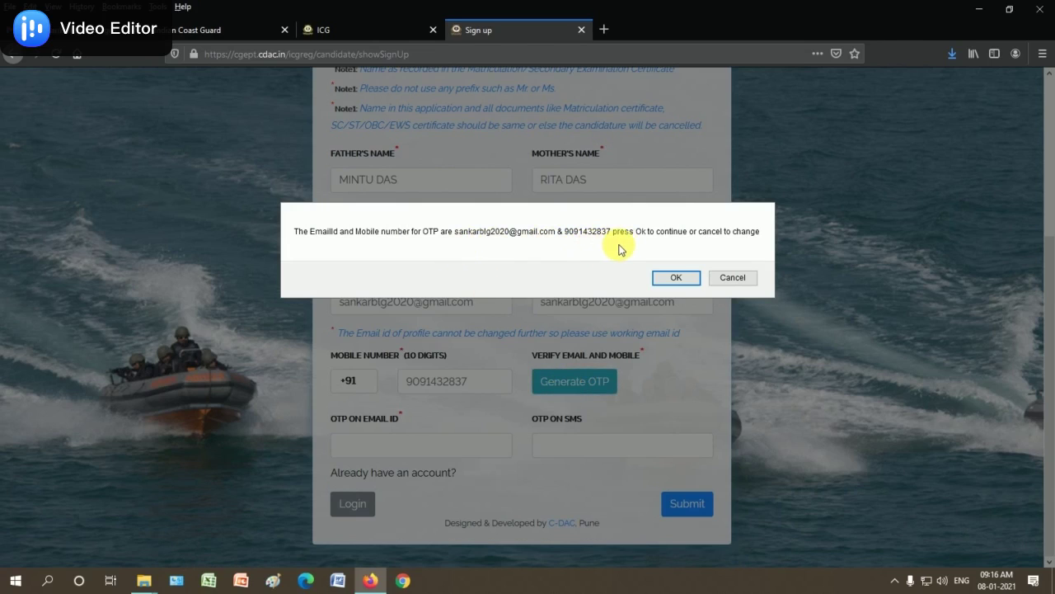
pyautogui.click(676, 279)
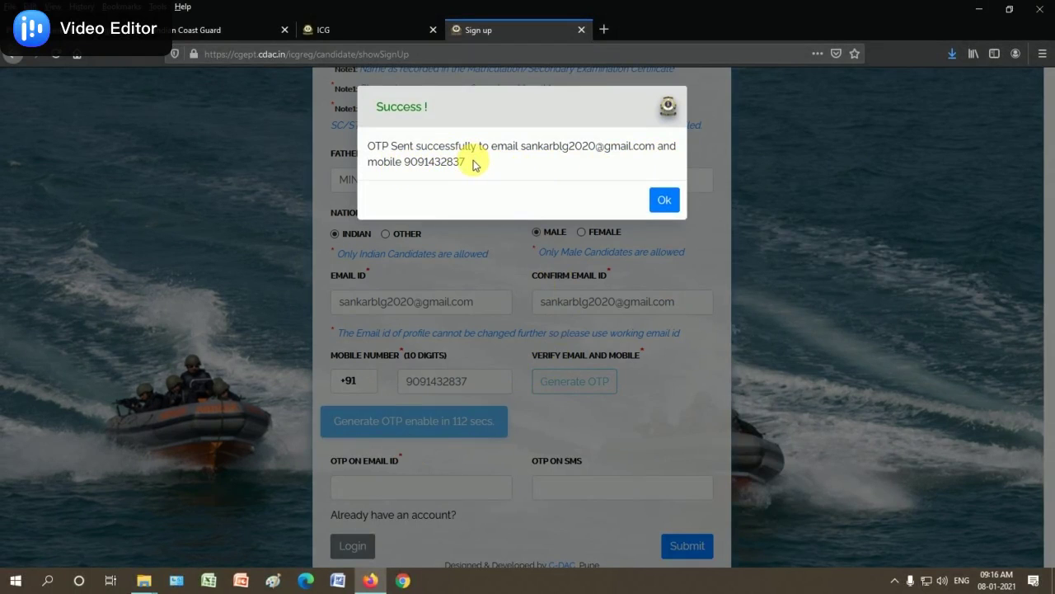
pyautogui.click(655, 204)
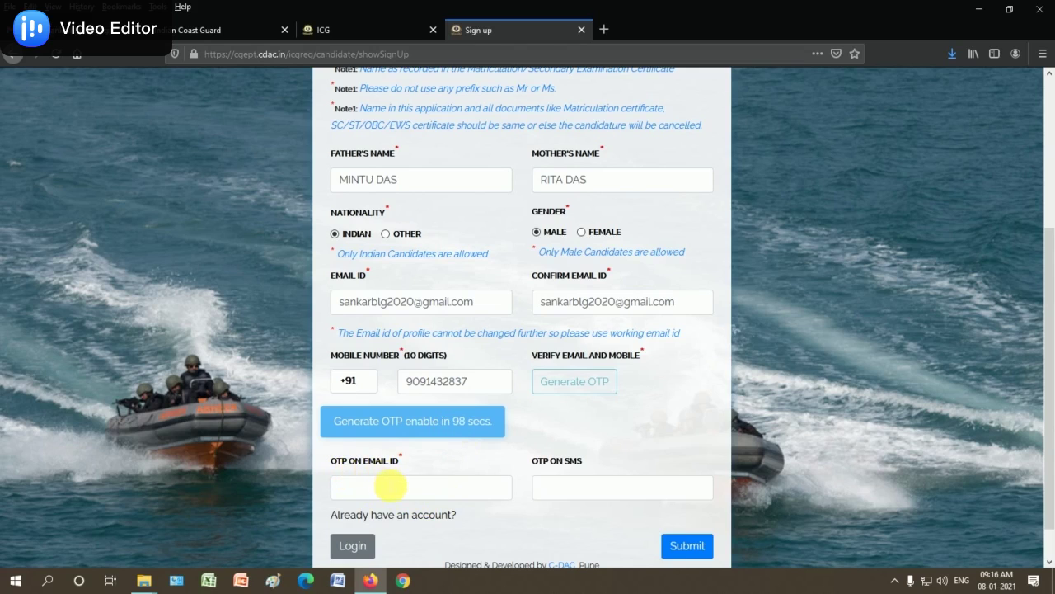
pyautogui.click(400, 488)
# Fill in the e-mail and SMS OTPs and submit the Sign Up form
pyautogui.click(565, 489)
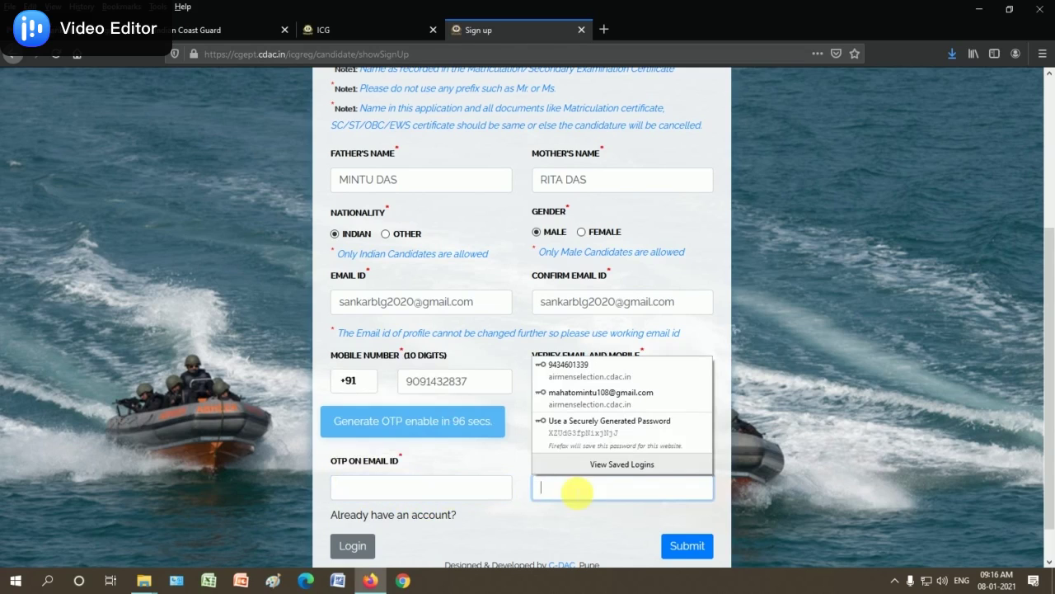
pyautogui.click(500, 465)
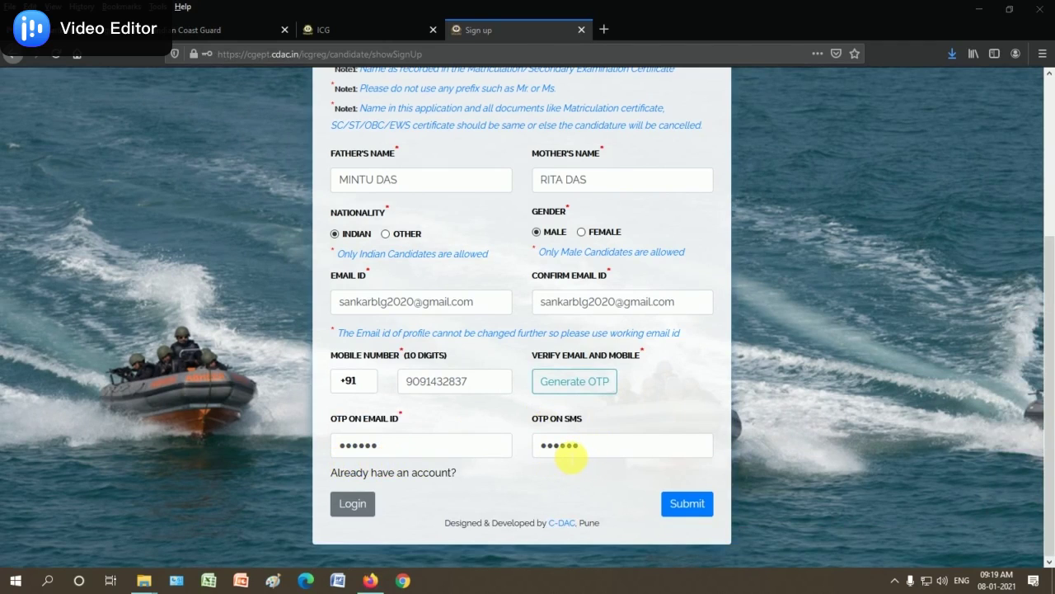
pyautogui.click(689, 504)
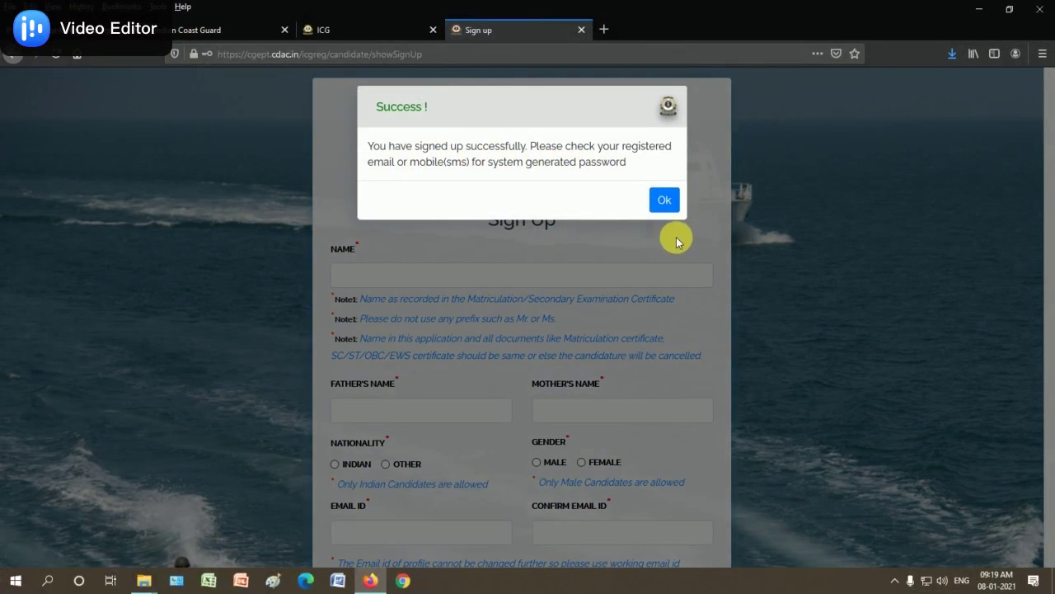
# Dismiss the sign-up message and log in with the e-mail ID, e-mailed password and captcha
pyautogui.click(665, 202)
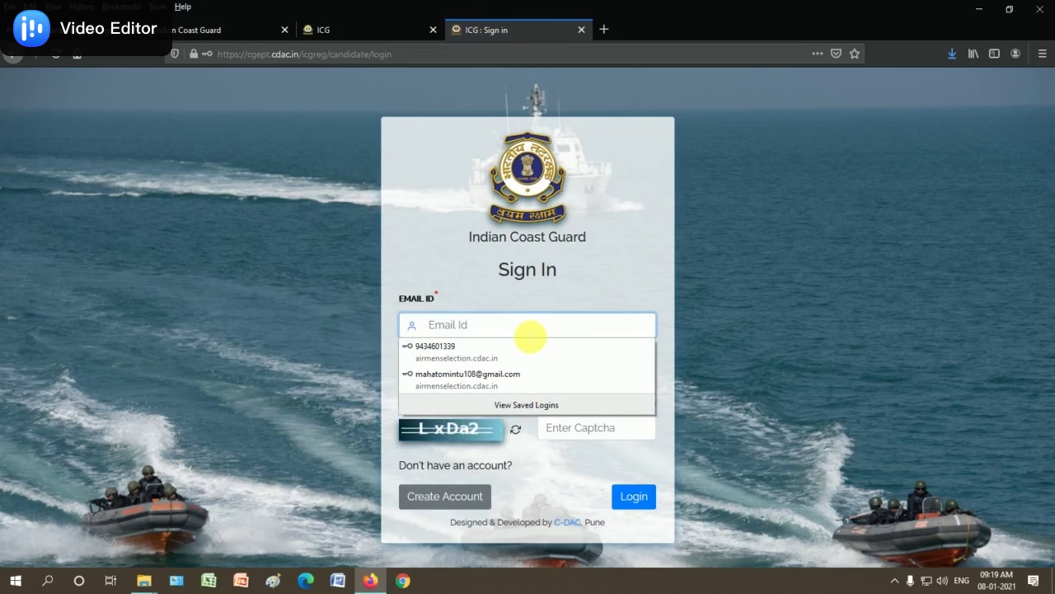
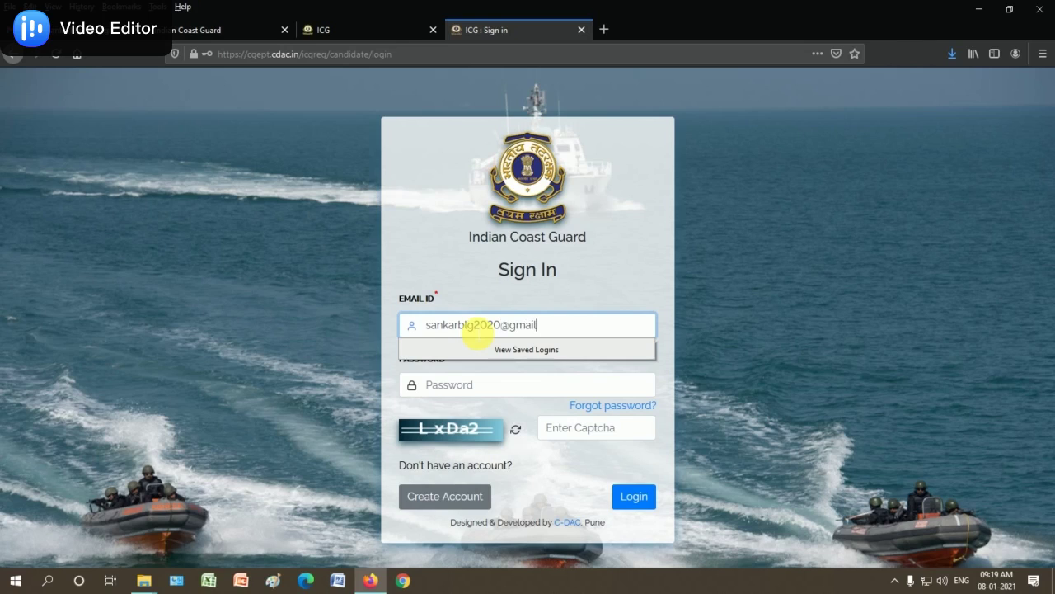
pyautogui.click(486, 389)
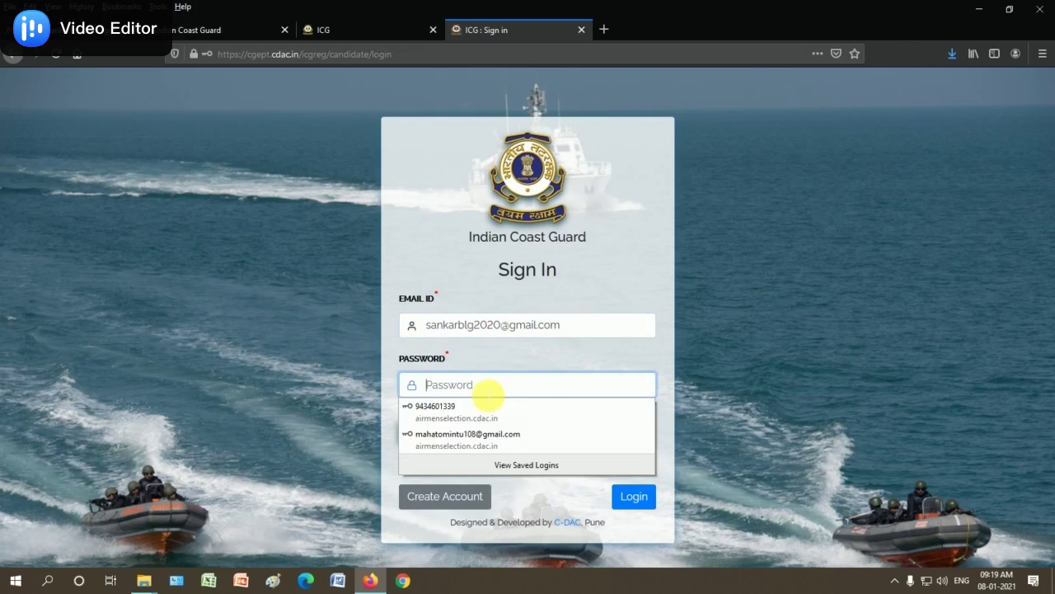
pyautogui.write('•')
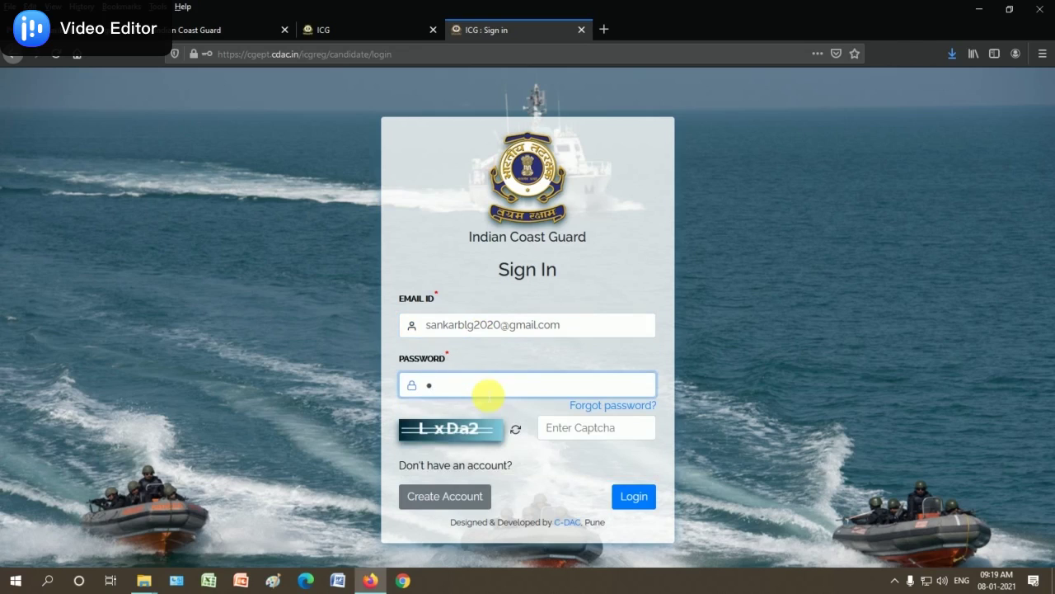
pyautogui.write('•••')
pyautogui.click(603, 436)
pyautogui.write('LxDa')
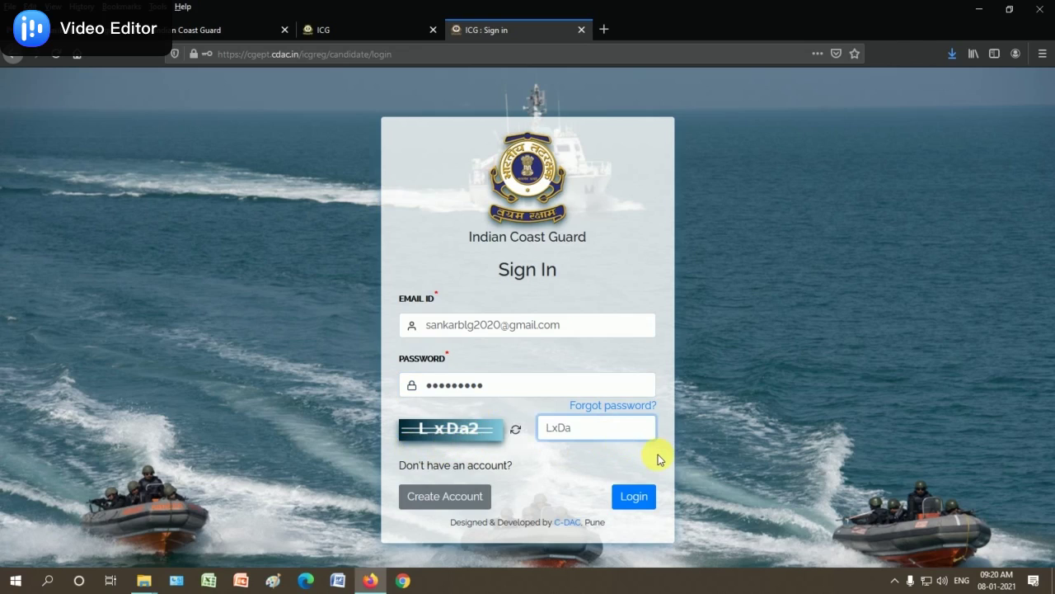
pyautogui.write('2')
pyautogui.click(635, 499)
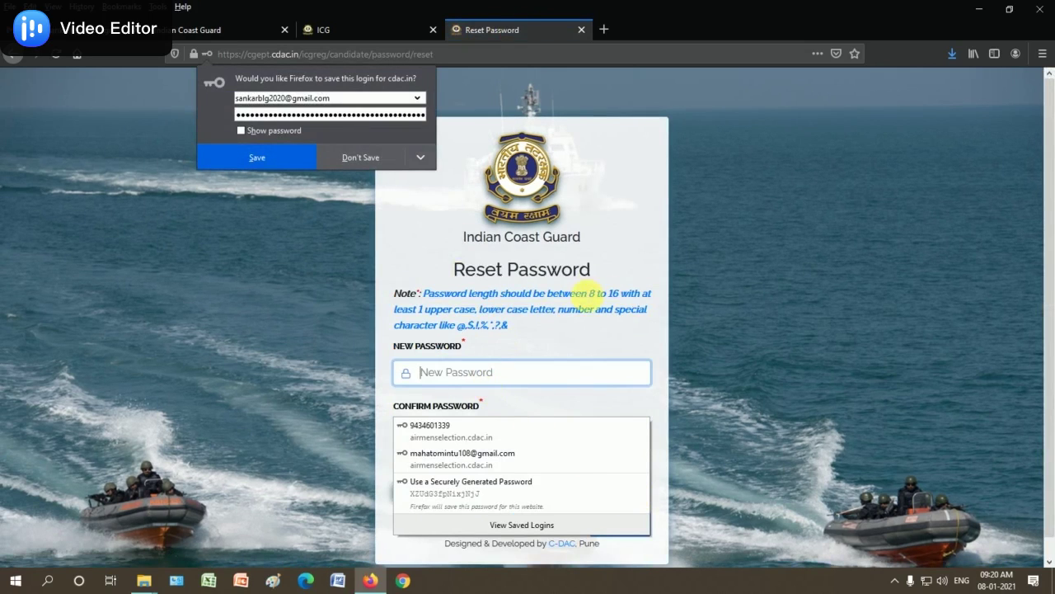
# Set and confirm a new account password with the captcha, declining browser save prompts
pyautogui.click(612, 245)
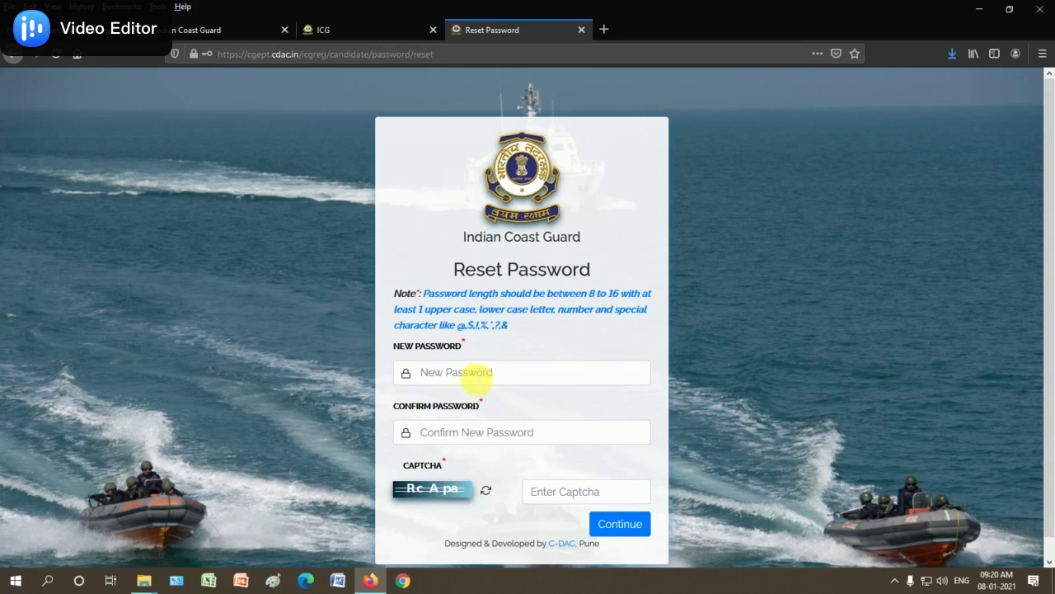
pyautogui.click(479, 372)
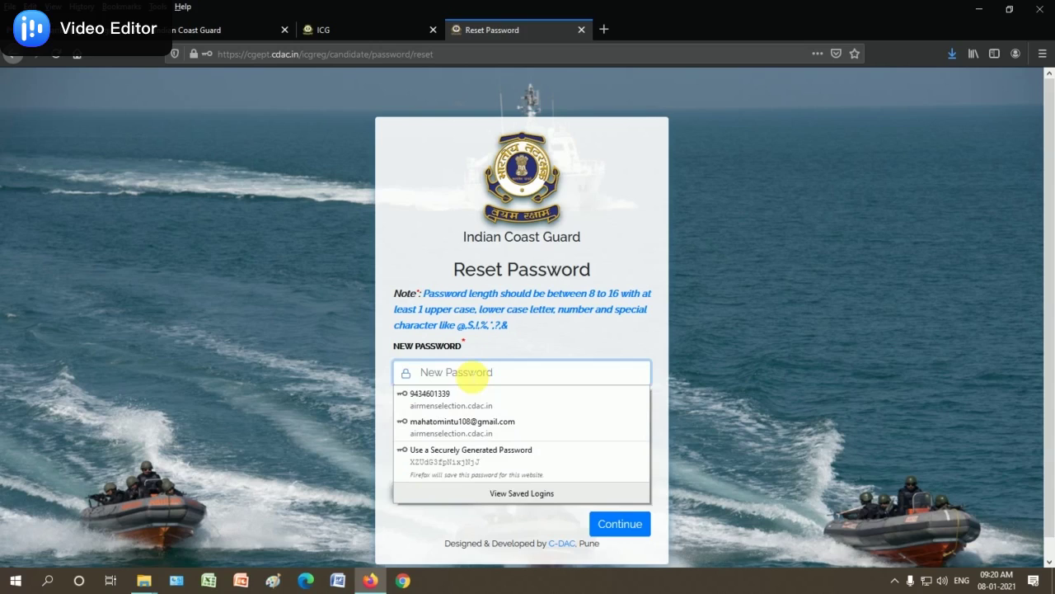
pyautogui.write('a')
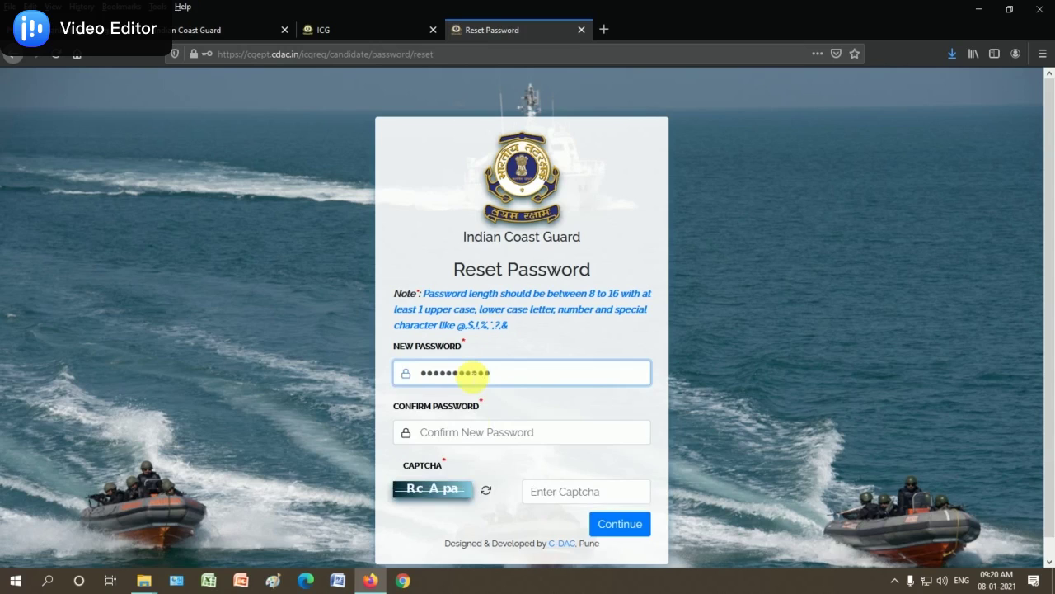
pyautogui.click(484, 437)
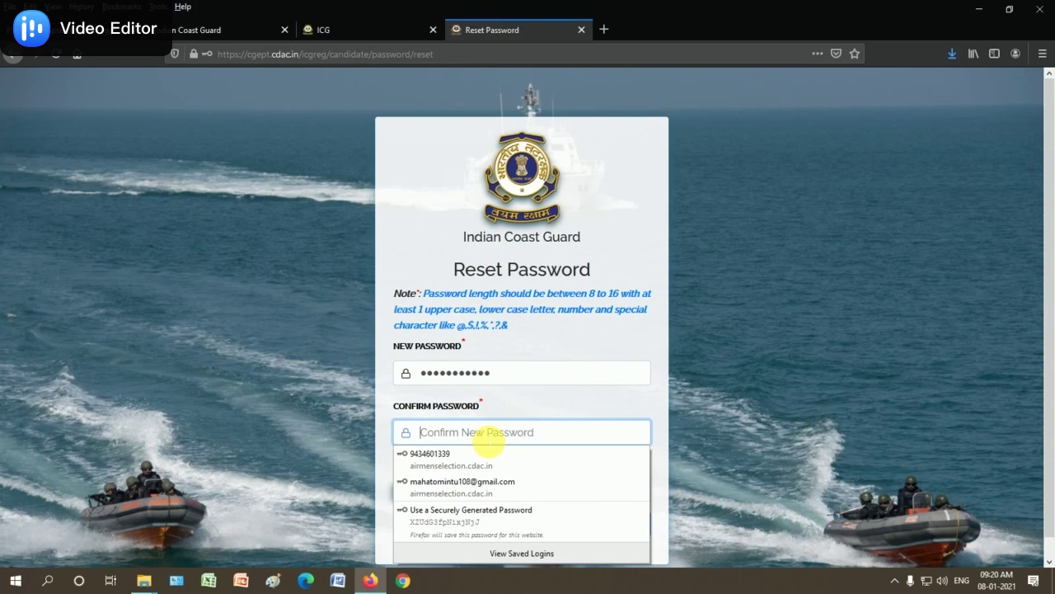
pyautogui.write('a')
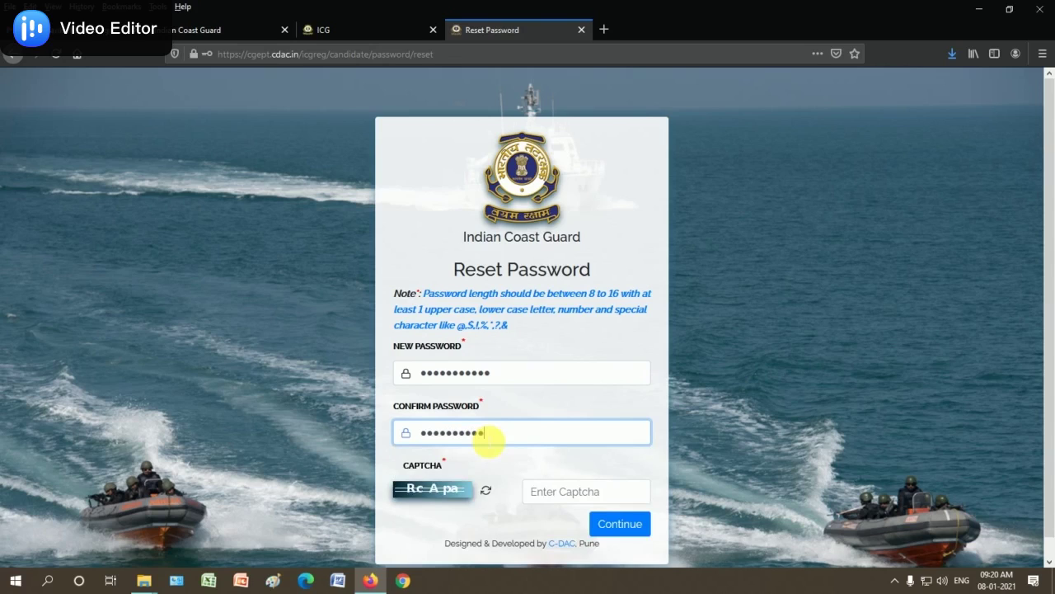
pyautogui.click(577, 464)
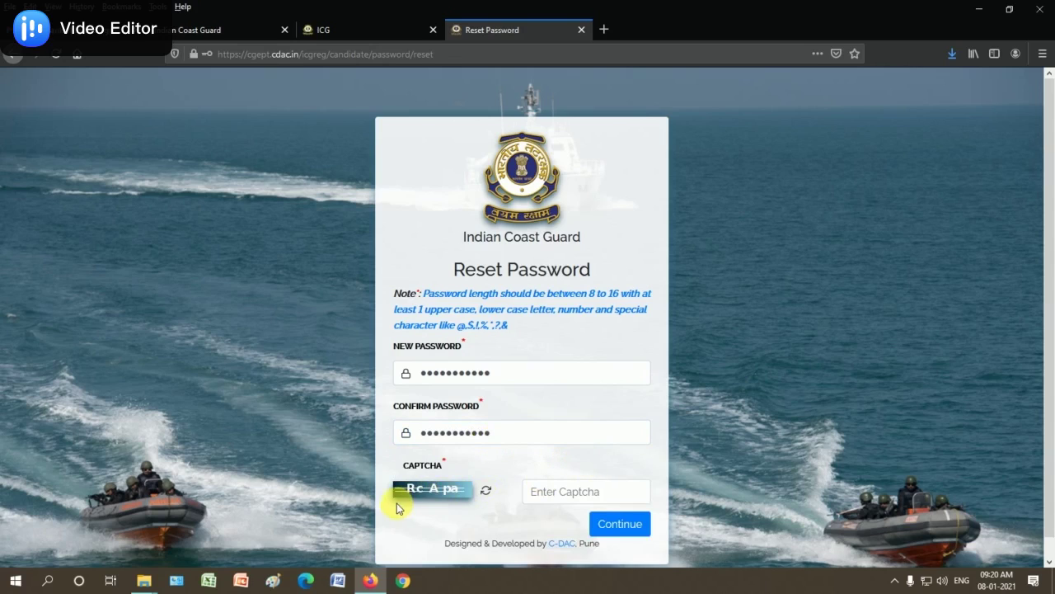
pyautogui.click(540, 501)
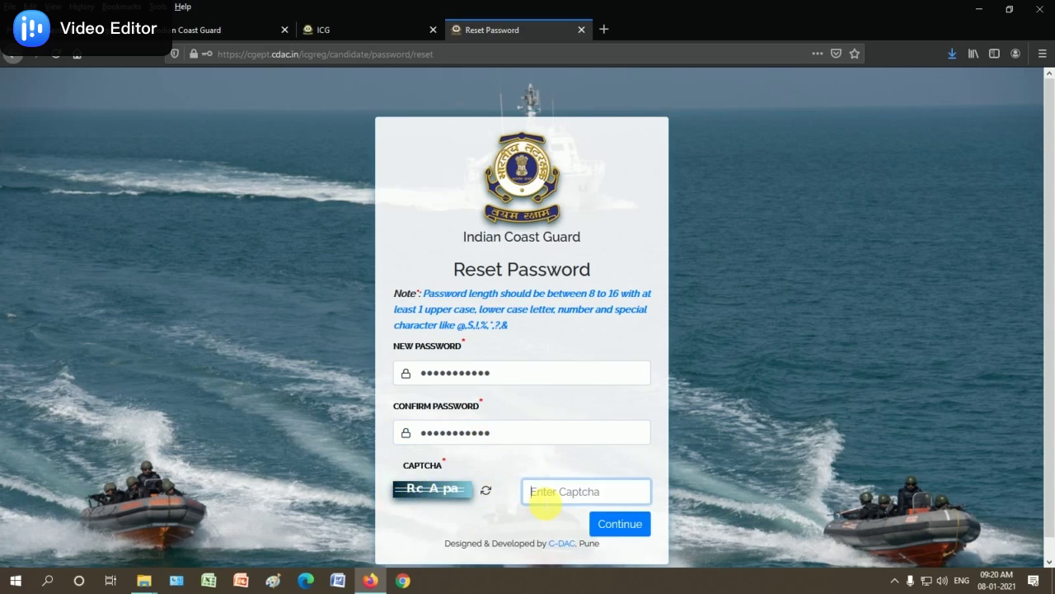
pyautogui.write('RcApa')
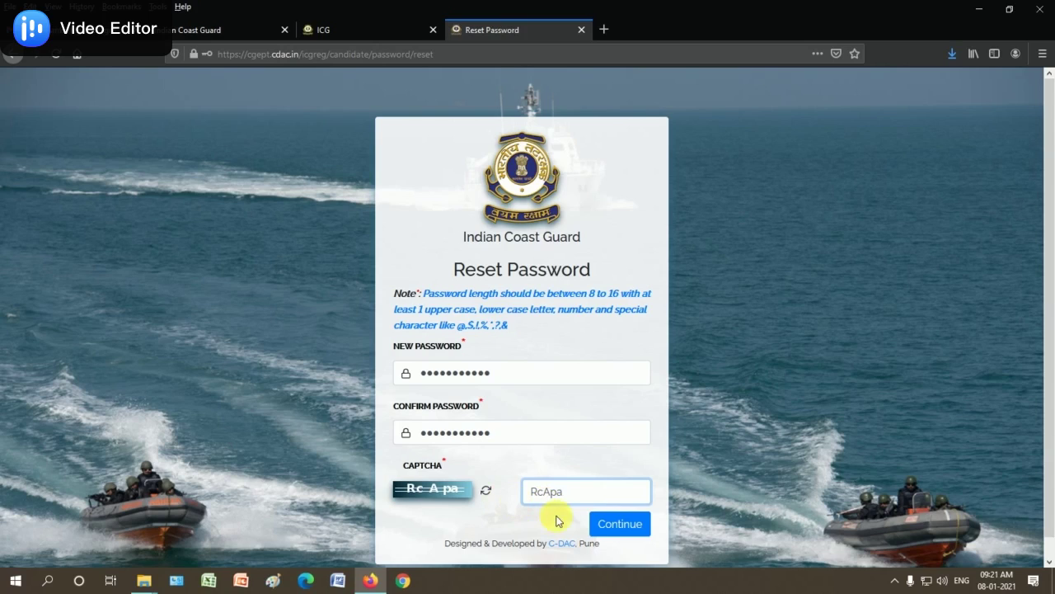
pyautogui.click(625, 527)
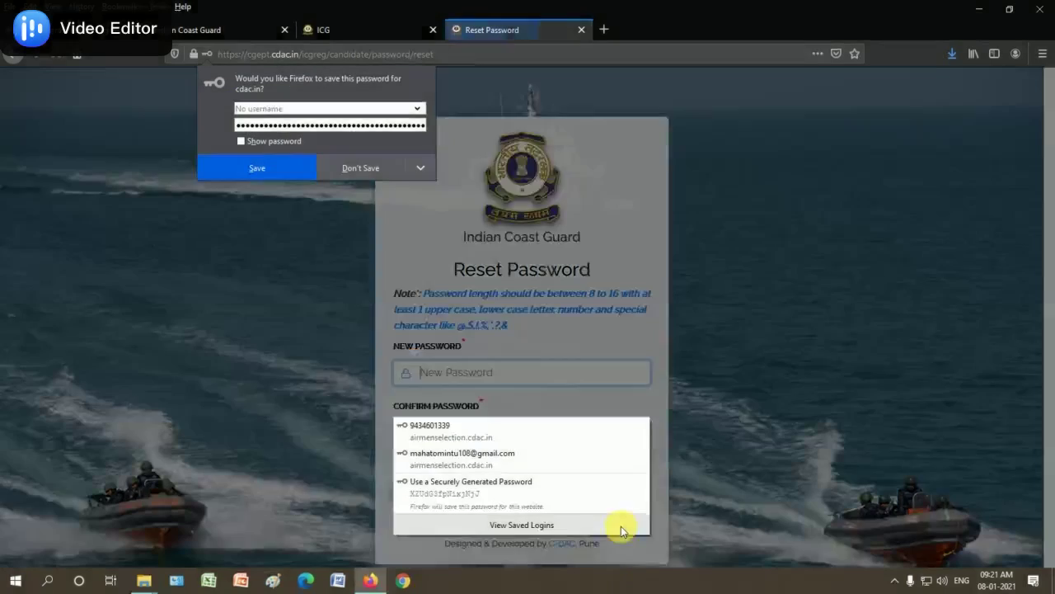
pyautogui.click(462, 159)
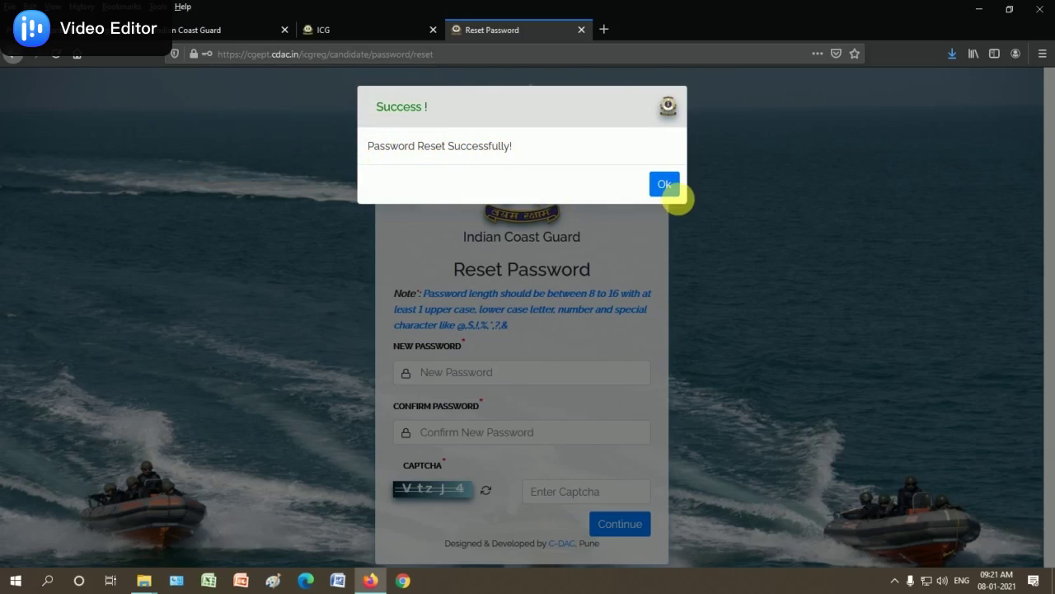
pyautogui.click(666, 184)
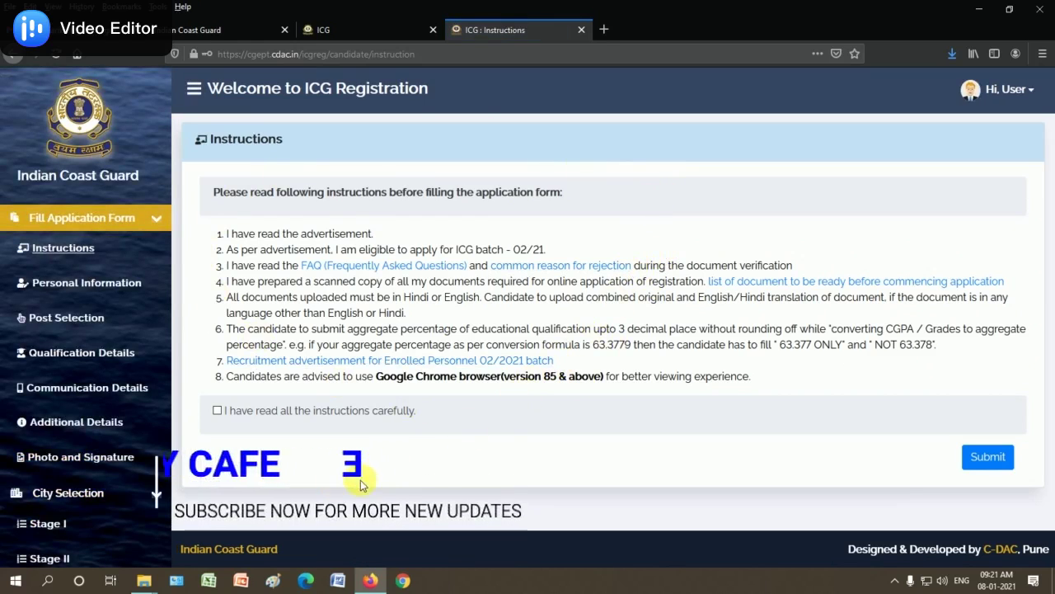
# Tick 'I have read all the instructions carefully' and submit the acknowledgement
pyautogui.scroll(-2, 100, 501)
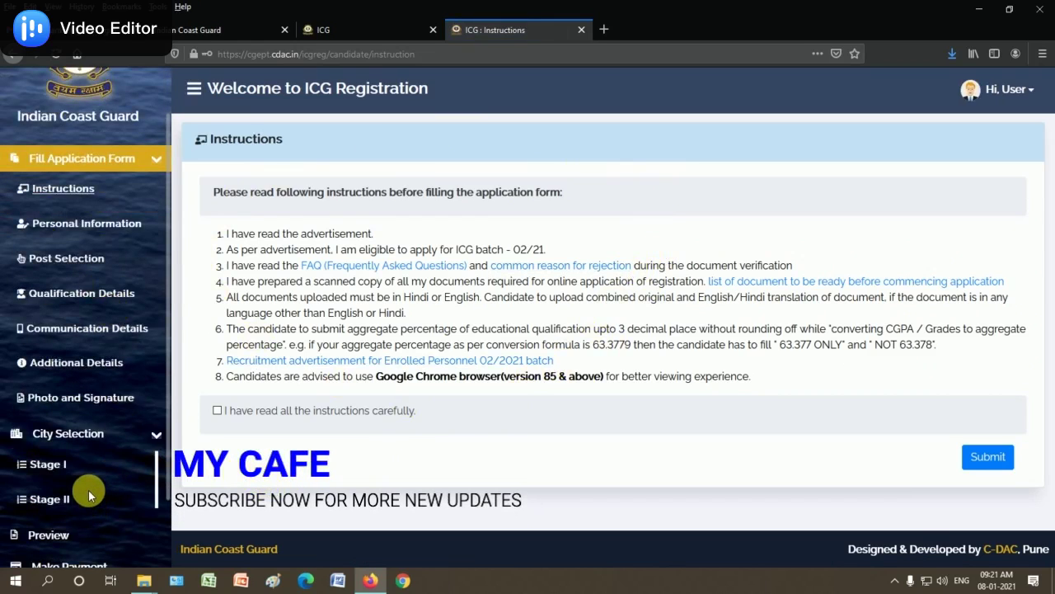
pyautogui.scroll(-2, 82, 494)
pyautogui.scroll(3, 78, 462)
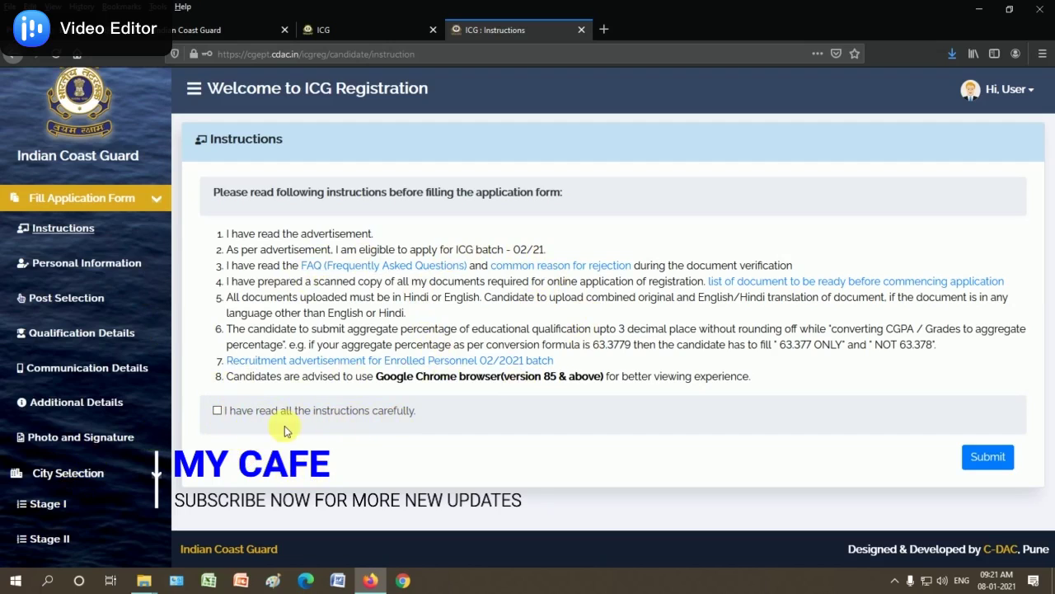
pyautogui.click(217, 411)
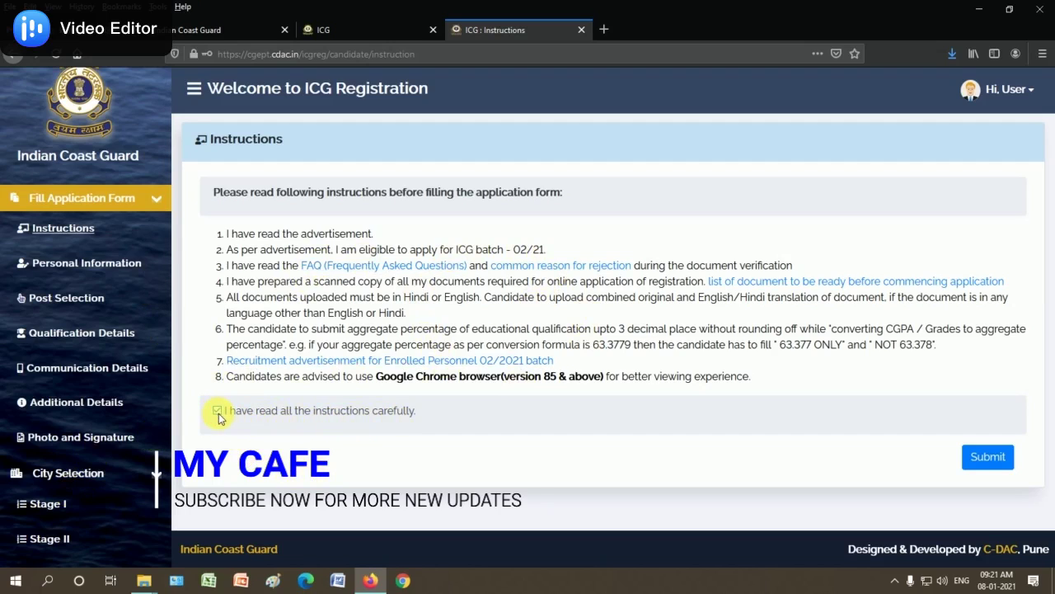
pyautogui.click(989, 458)
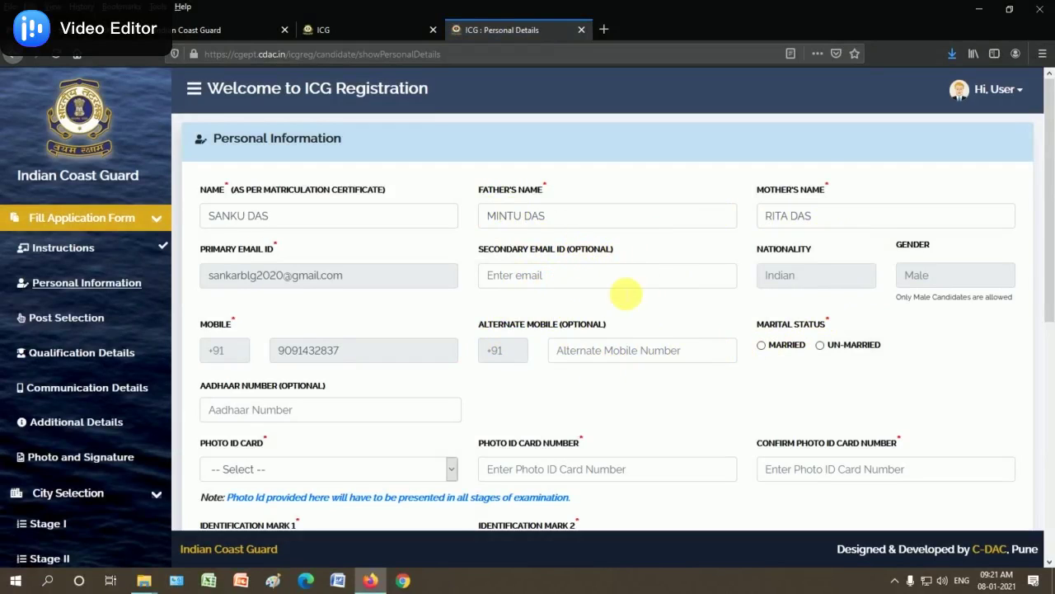
# Set marital status to UN-MARRIED and leave the optional Aadhaar Number empty
pyautogui.scroll(-2, 627, 292)
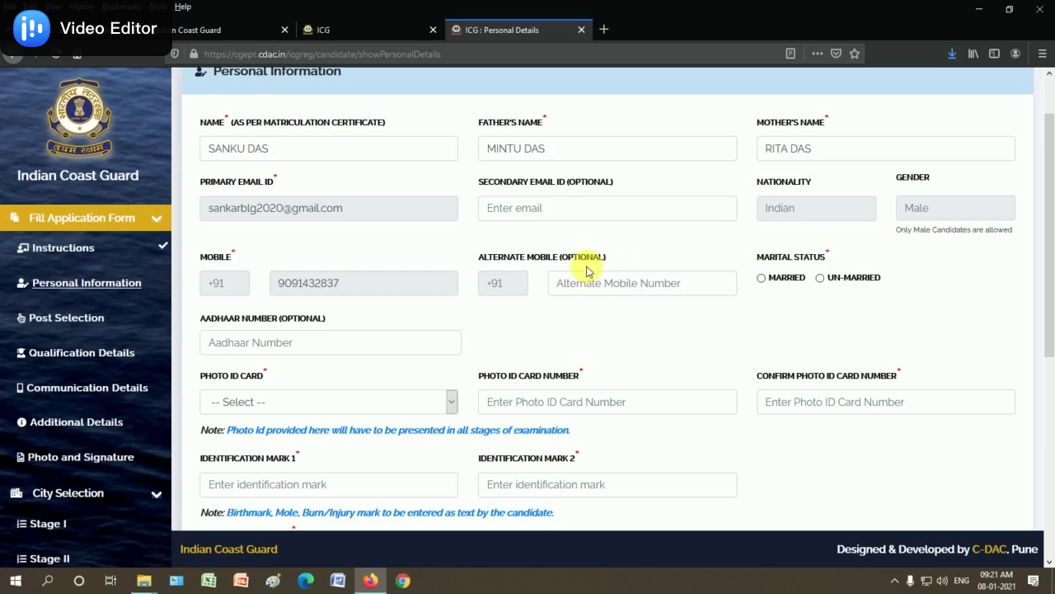
pyautogui.click(820, 279)
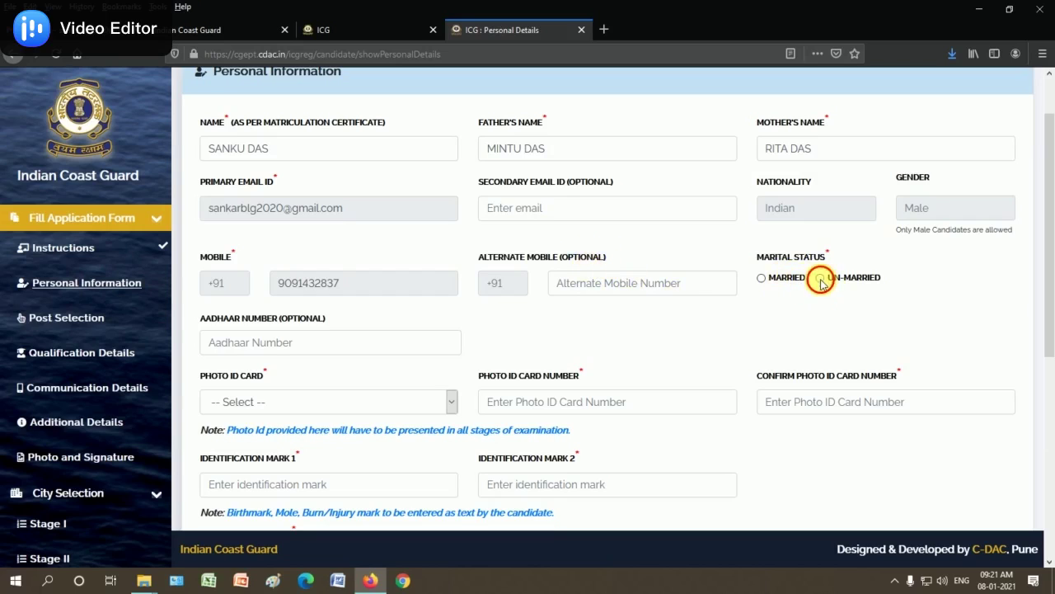
pyautogui.scroll(-1, 314, 341)
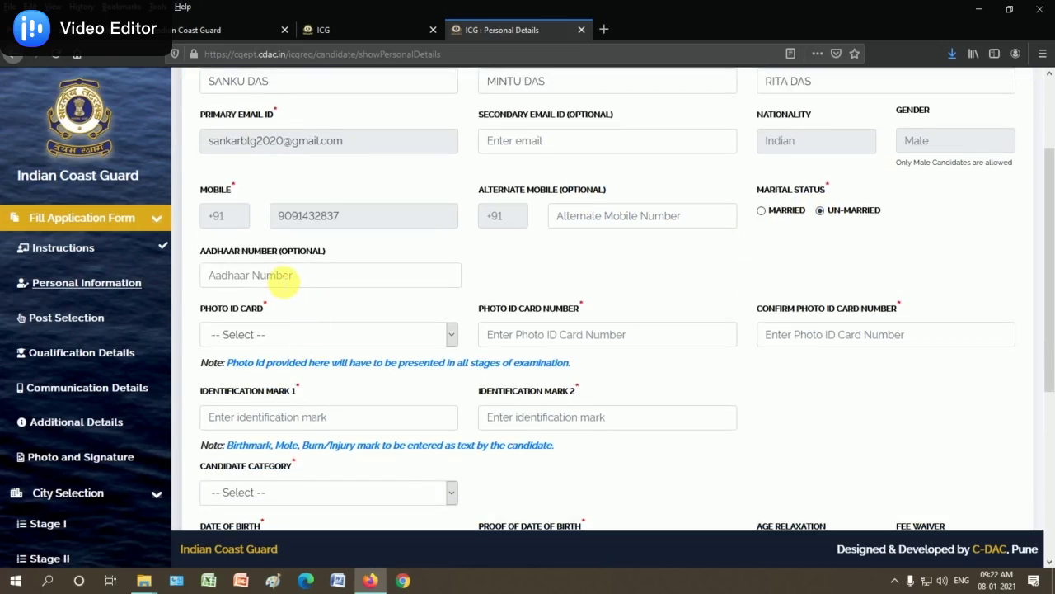
pyautogui.click(284, 275)
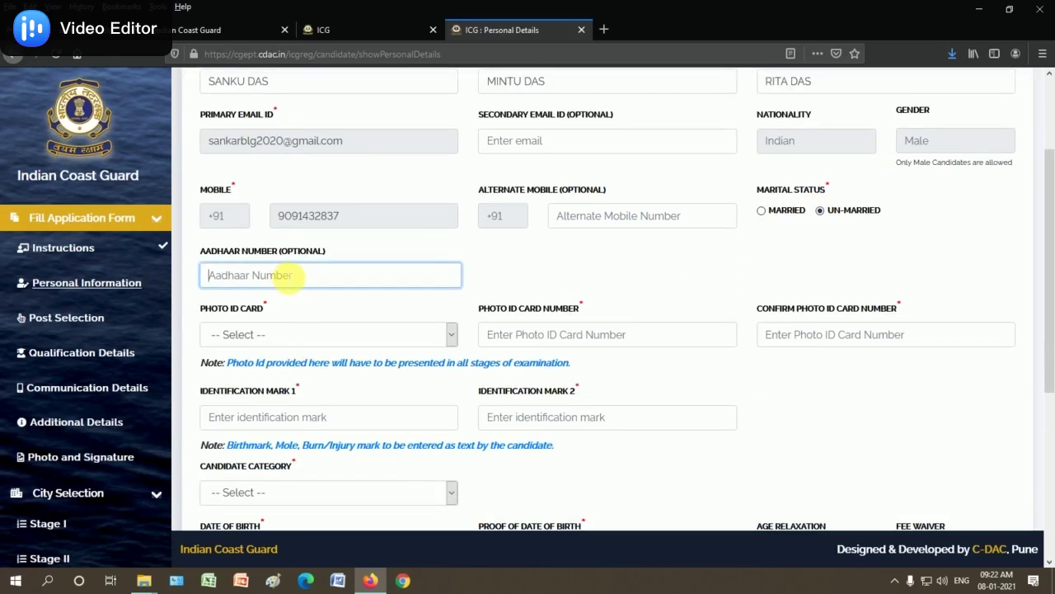
pyautogui.click(513, 278)
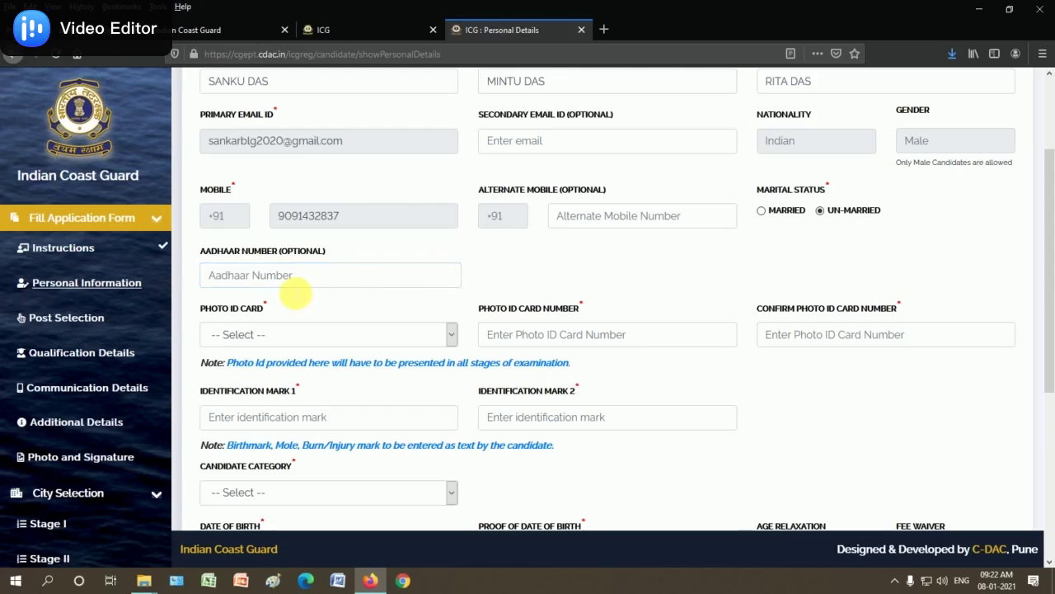
pyautogui.scroll(-1, 247, 272)
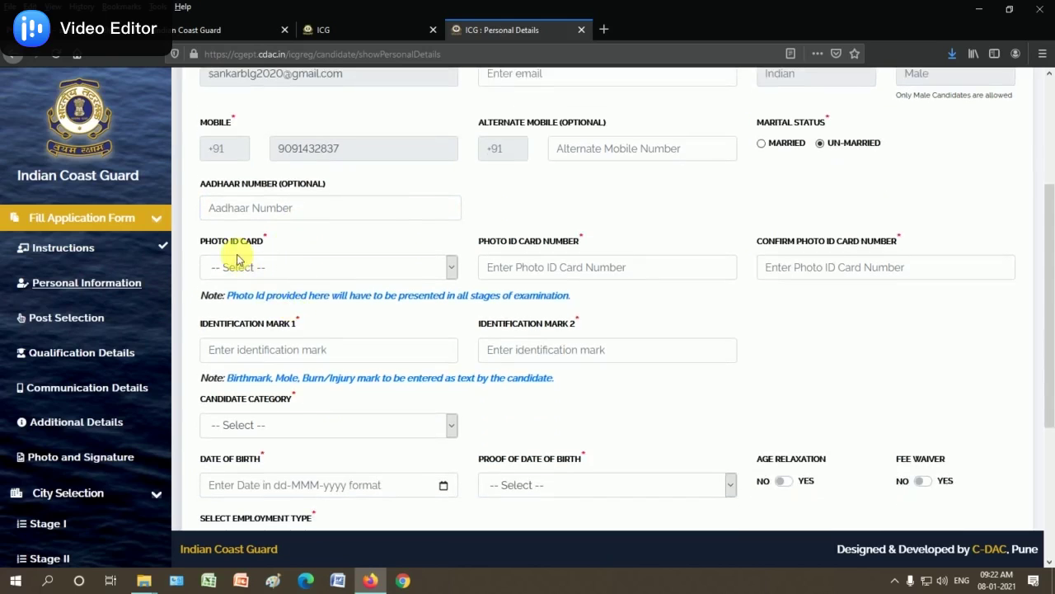
# Choose Aadhaar Card as photo ID and enter its number in both ID fields
pyautogui.click(276, 273)
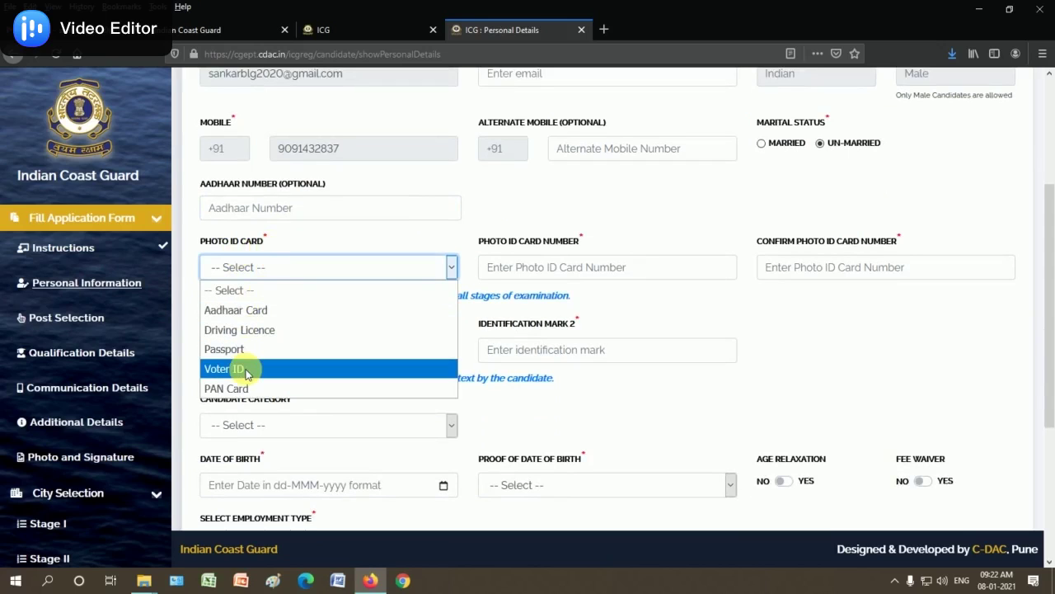
pyautogui.click(264, 310)
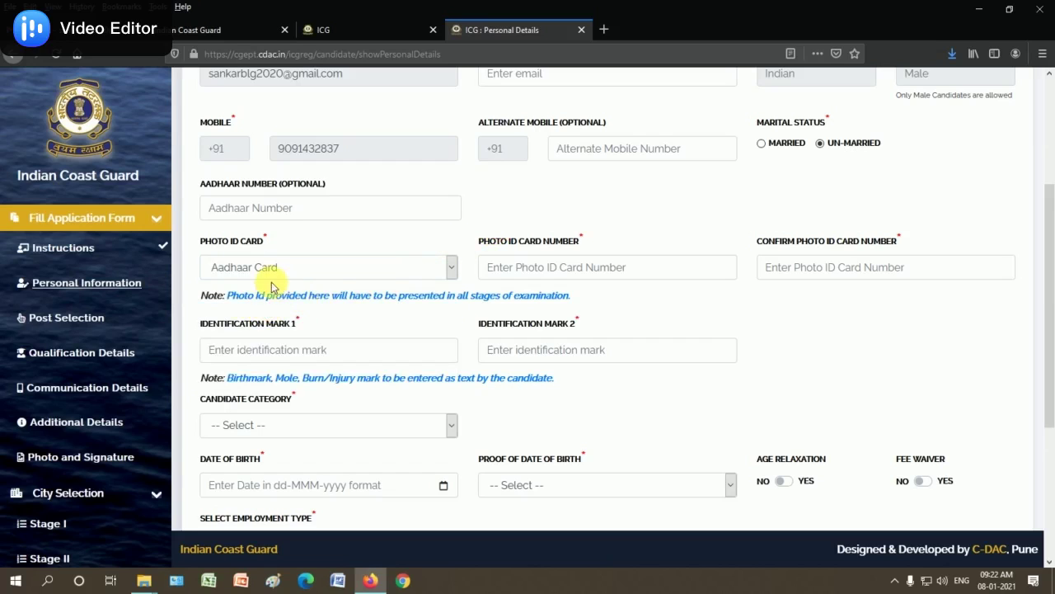
pyautogui.click(500, 268)
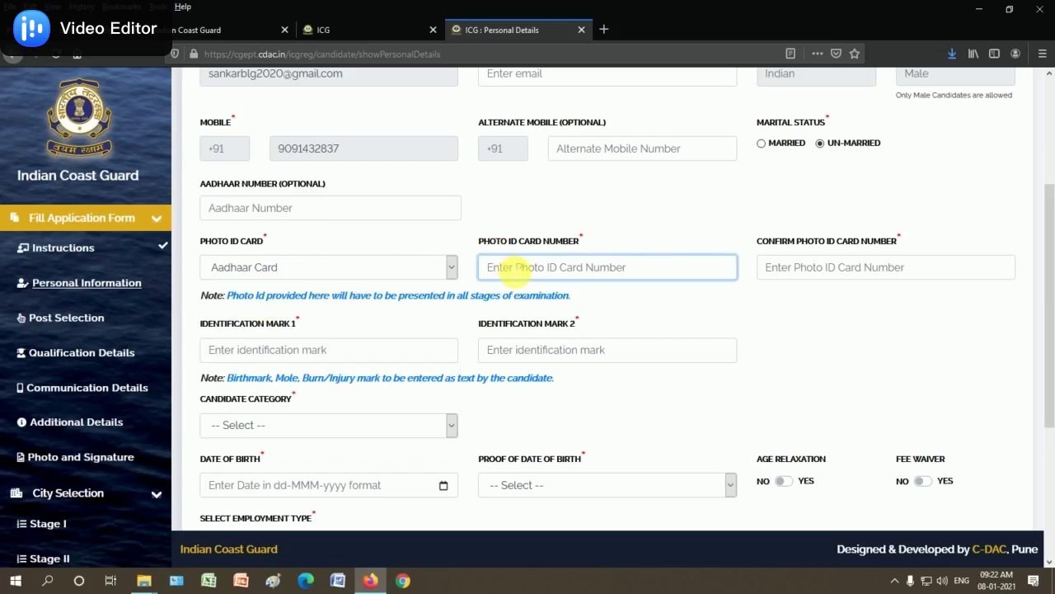
pyautogui.write('123456789123')
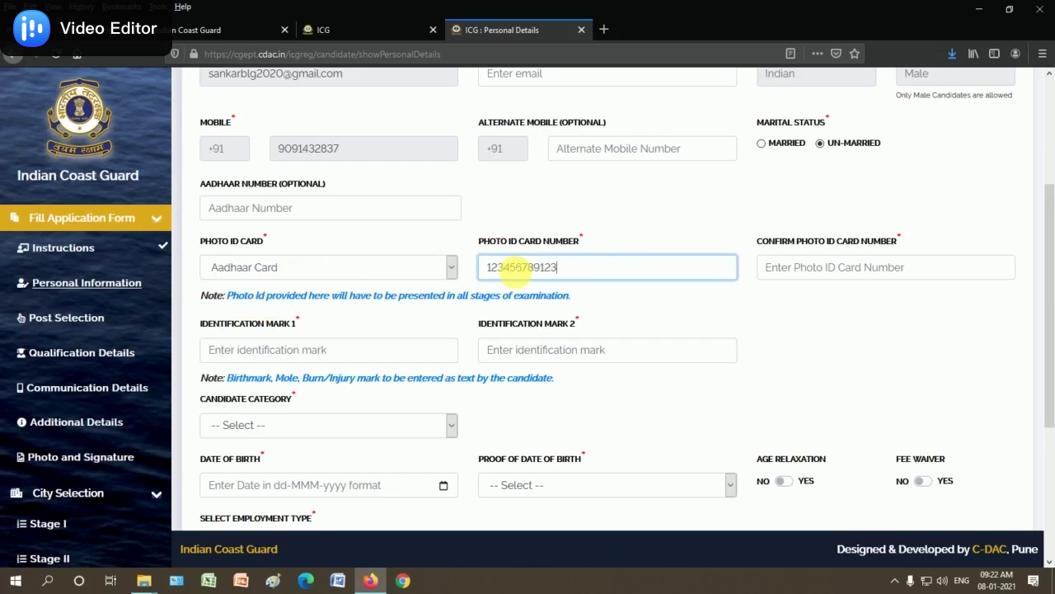
pyautogui.click(587, 215)
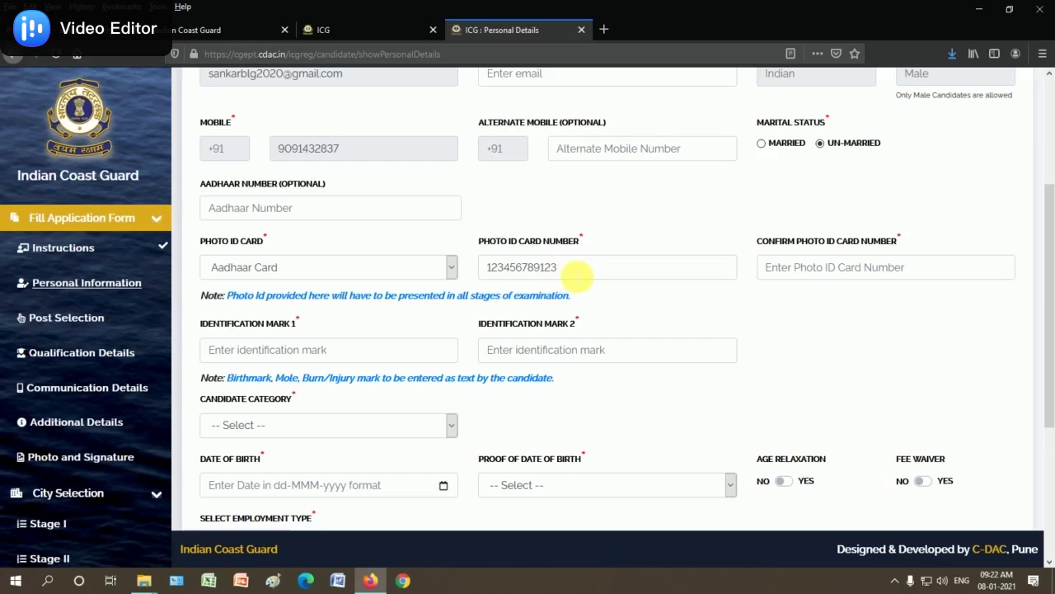
pyautogui.click(808, 266)
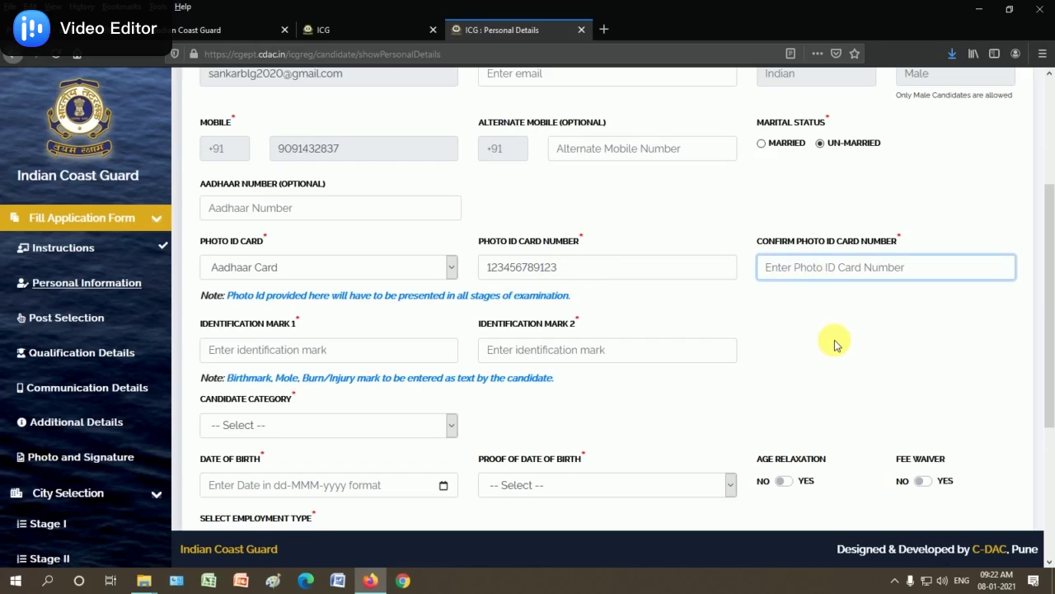
pyautogui.write('123456789123')
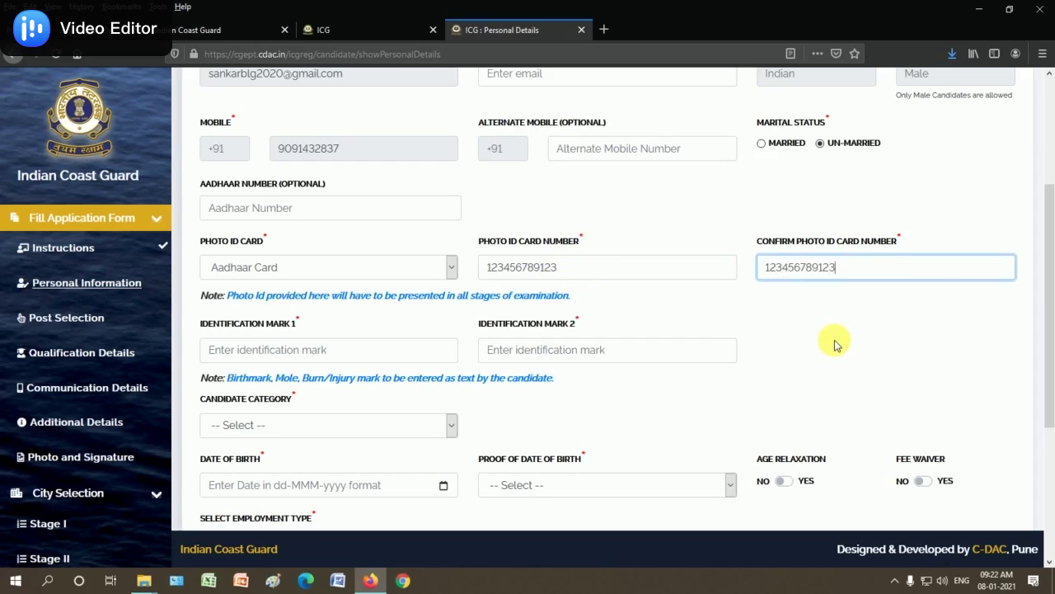
pyautogui.click(835, 344)
pyautogui.scroll(-1, 419, 366)
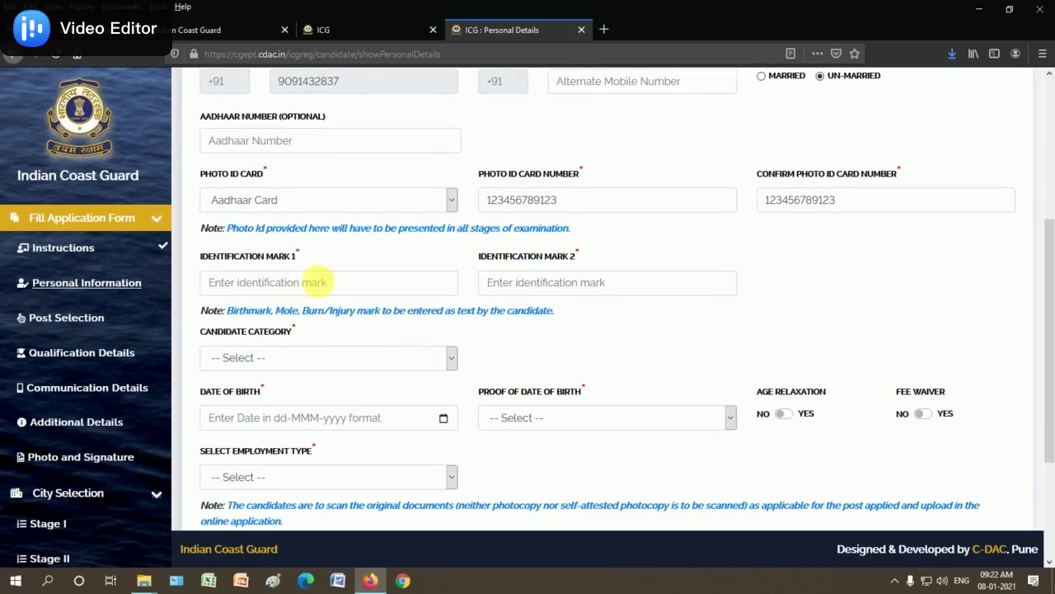
# Enter identification marks 'MOLE ON THE HAND' and 'MOLEON THE HEAD'
pyautogui.click(304, 289)
pyautogui.write('MOLE ON THE HAND')
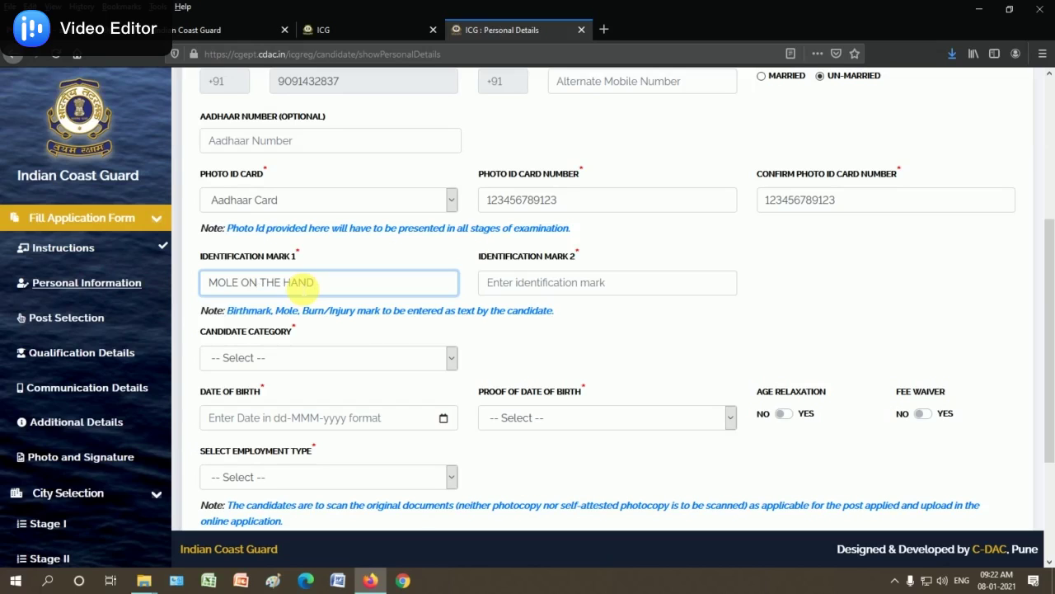
pyautogui.click(540, 289)
pyautogui.write('MOLEON THE HEAD')
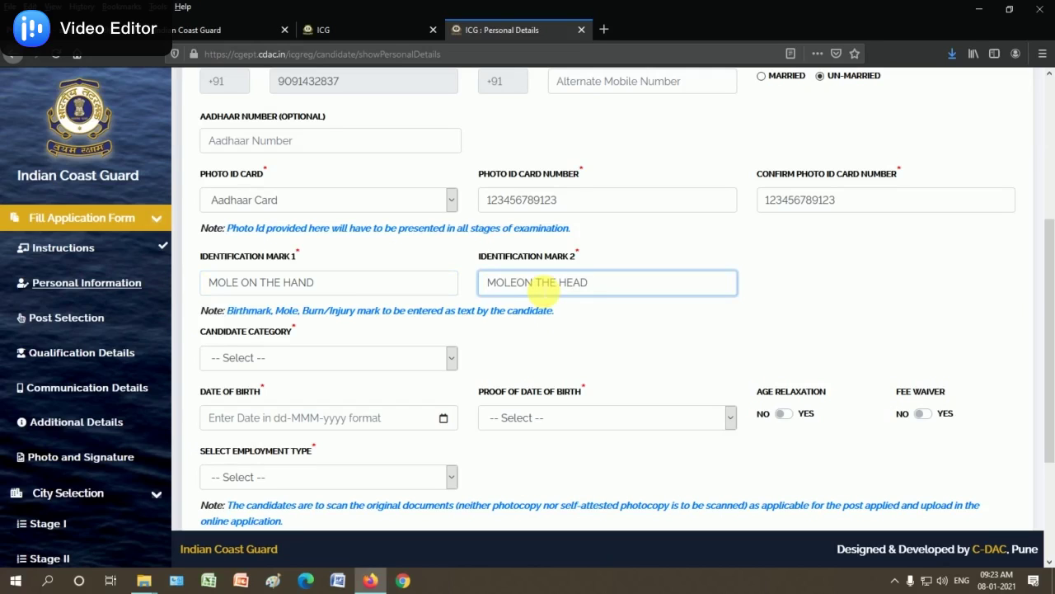
pyautogui.scroll(-2, 404, 354)
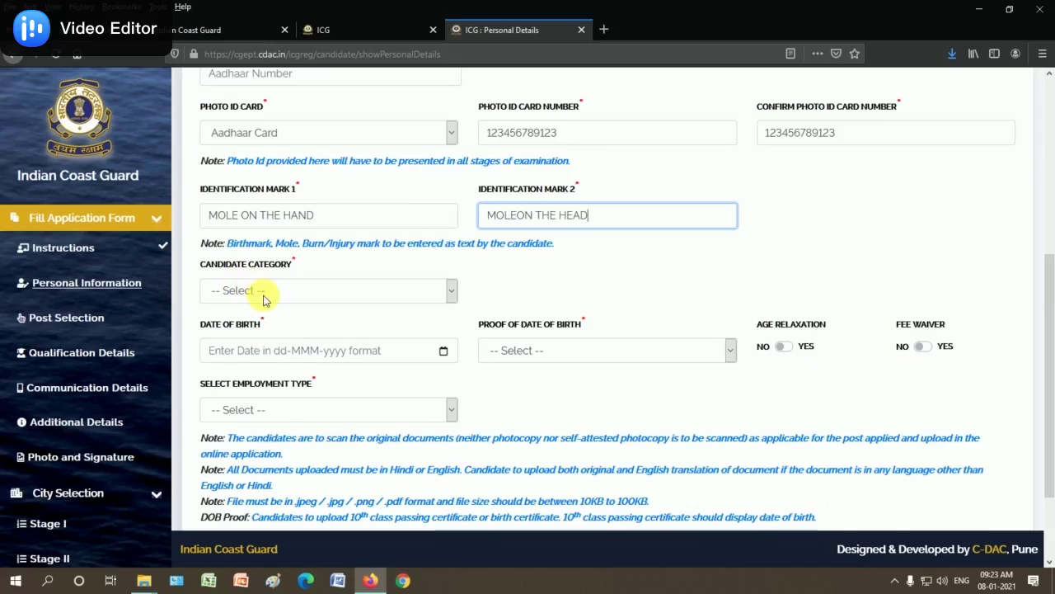
# Set category to Scheduled Caste (SC) with certificate issue date 01-Jan-2010
pyautogui.click(265, 298)
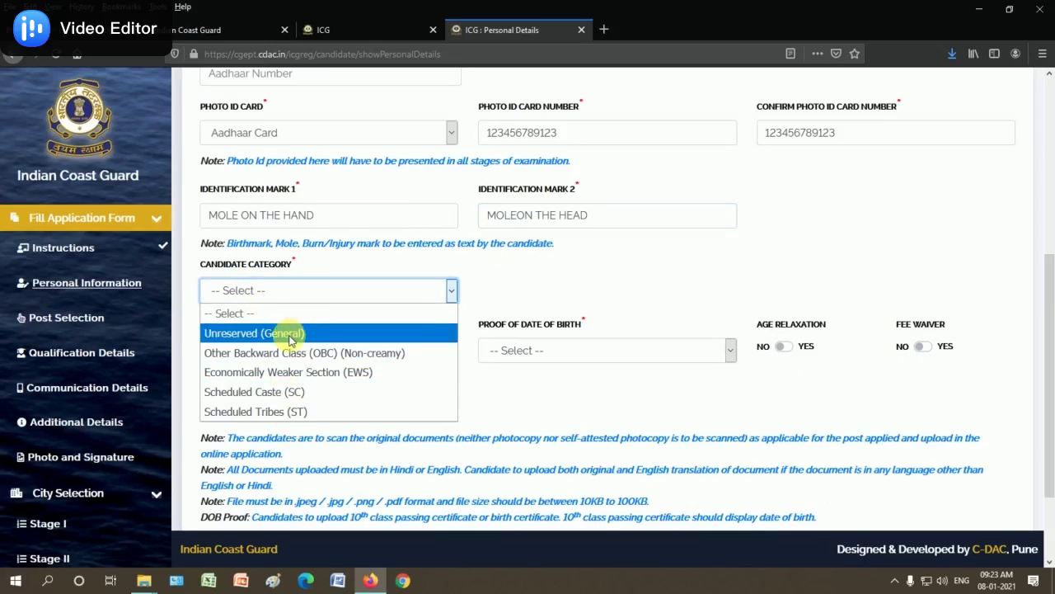
pyautogui.click(284, 399)
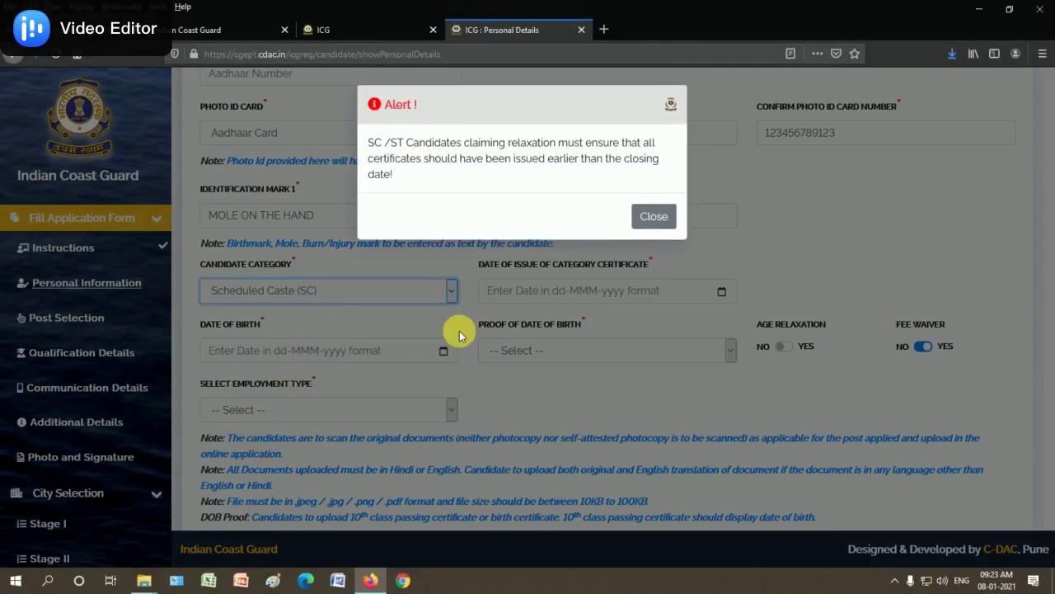
pyautogui.click(655, 217)
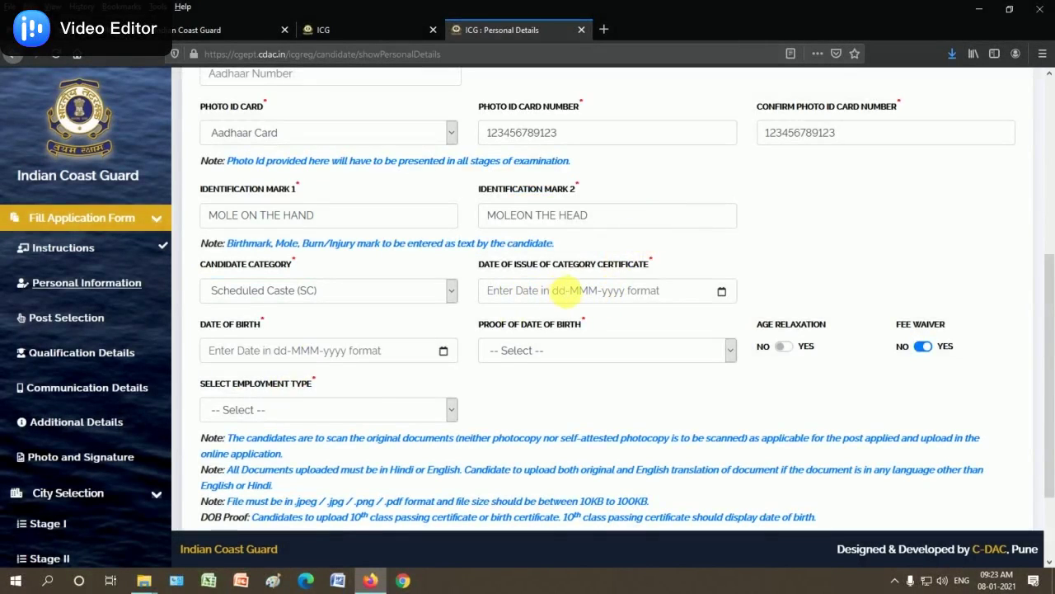
pyautogui.click(585, 290)
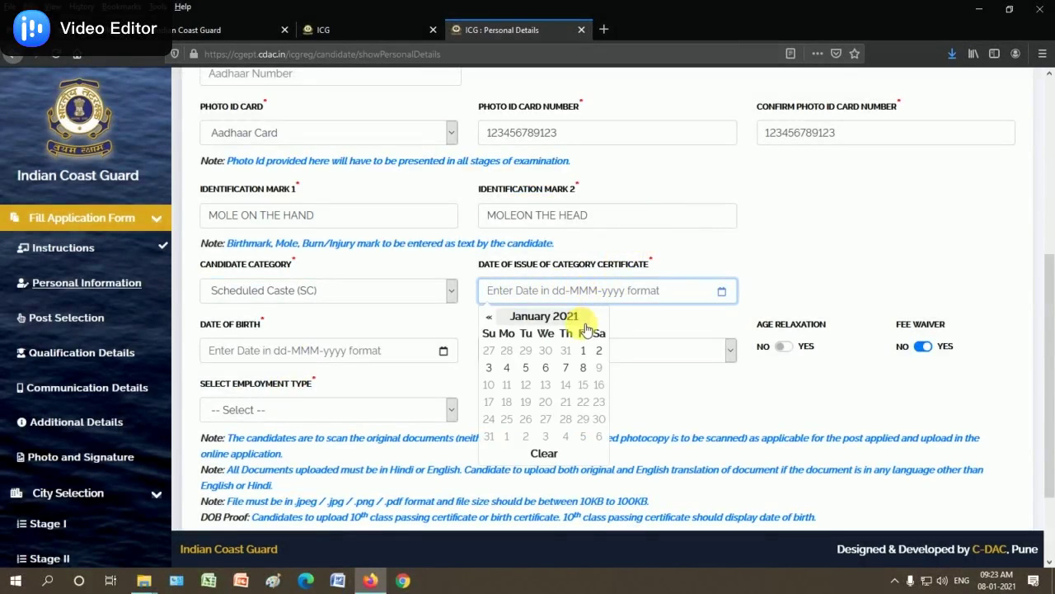
pyautogui.click(576, 323)
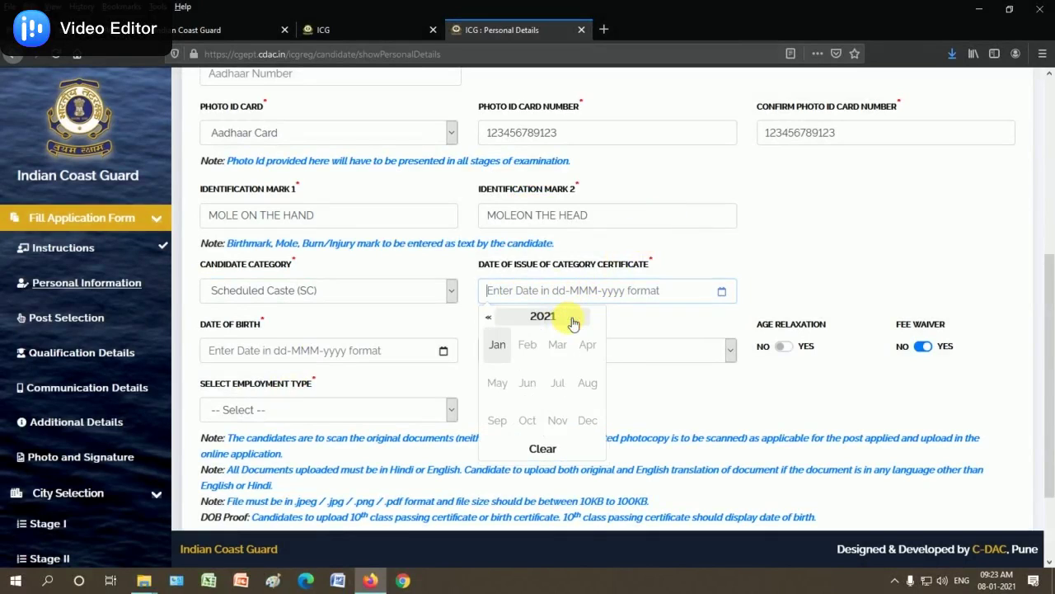
pyautogui.click(541, 315)
pyautogui.click(495, 321)
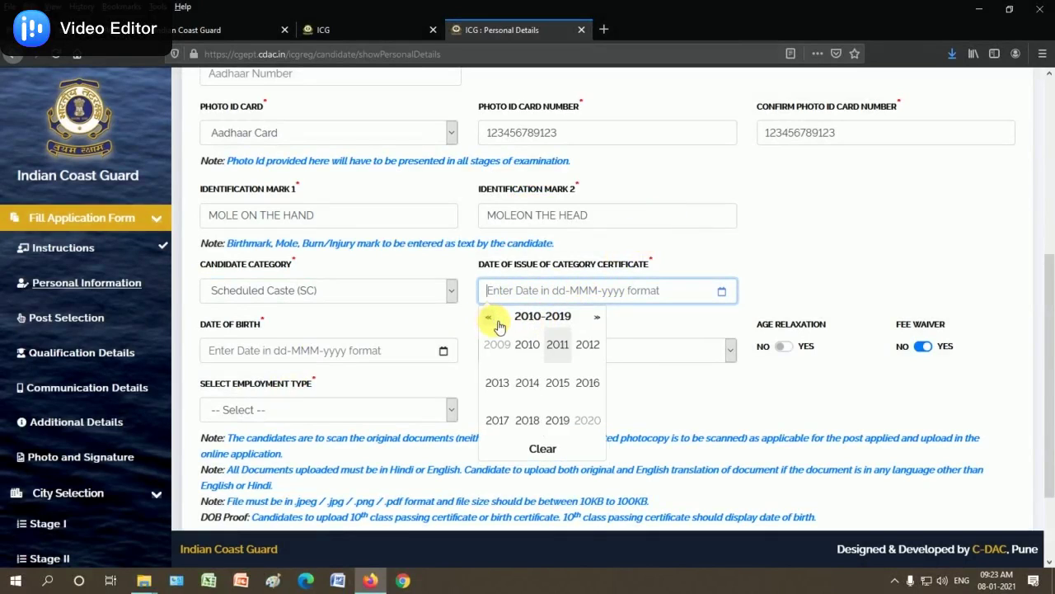
pyautogui.click(528, 347)
pyautogui.click(497, 344)
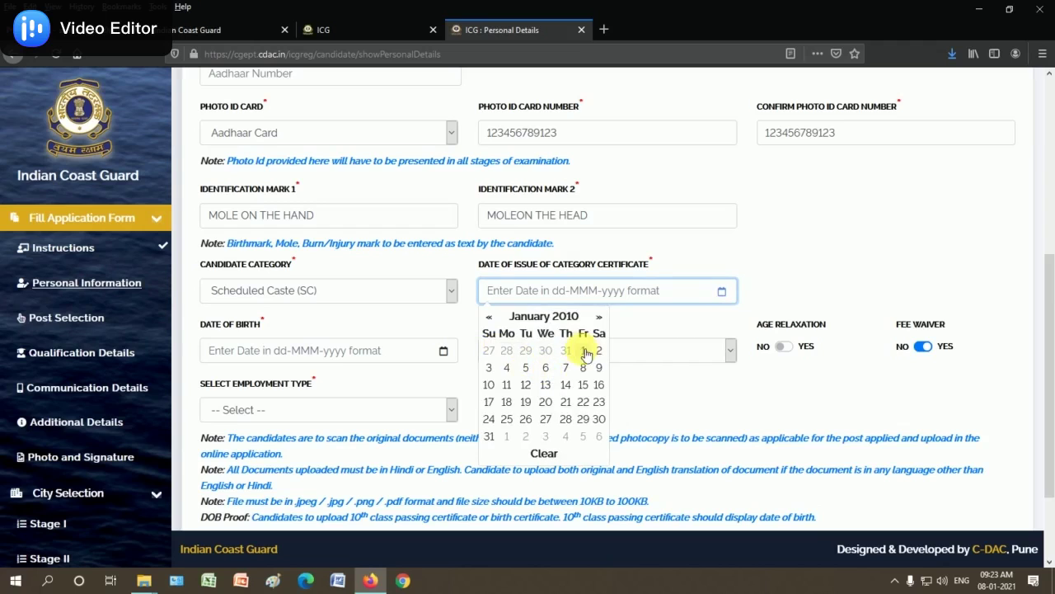
pyautogui.click(582, 350)
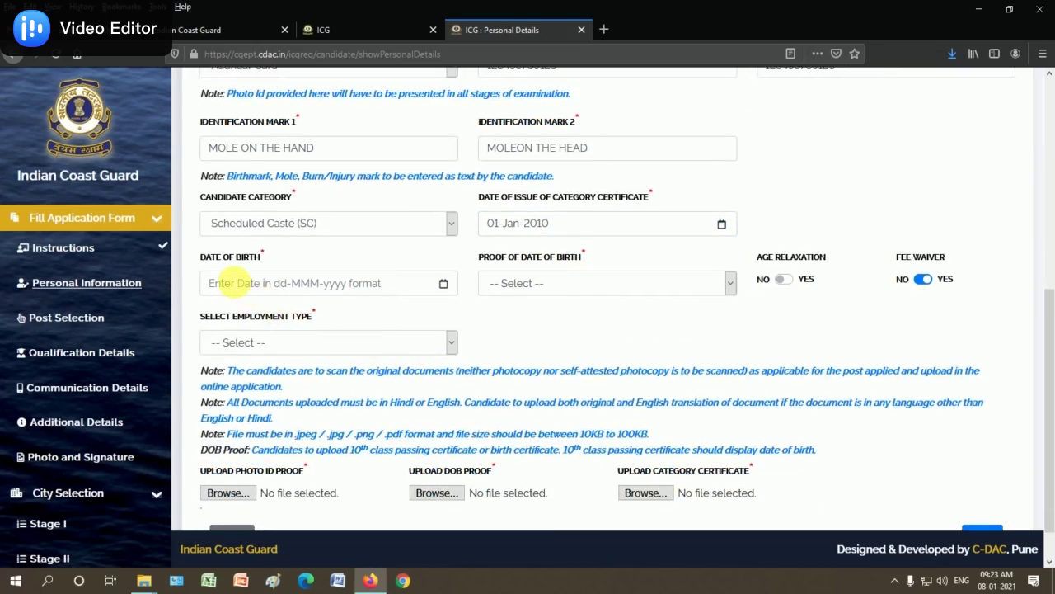
# Set date of birth to 01-Jan-2000 with 10th Class Certificate as proof
pyautogui.click(255, 282)
pyautogui.click(294, 310)
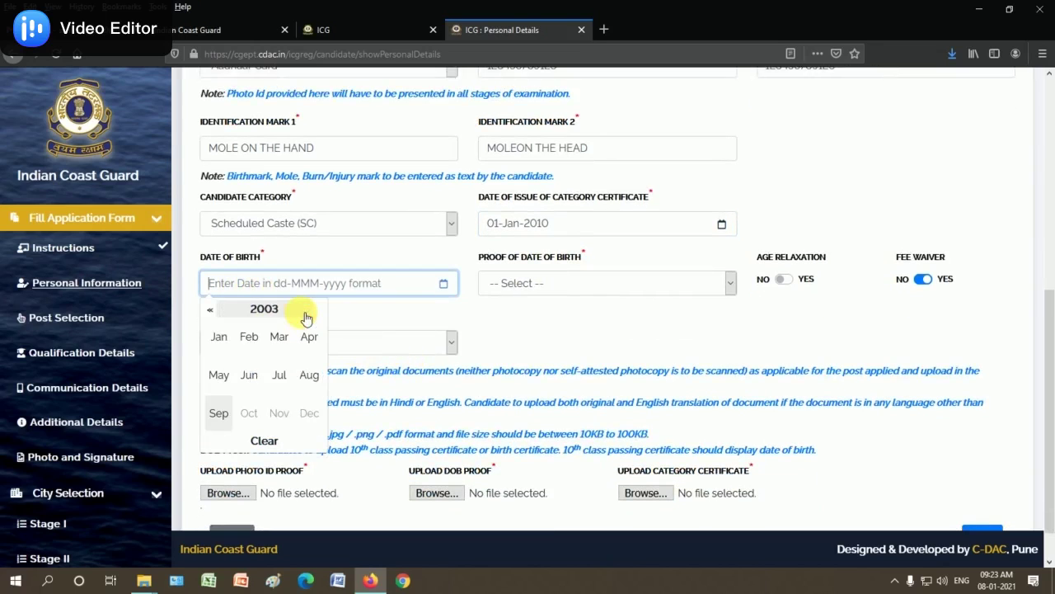
pyautogui.click(271, 313)
pyautogui.click(250, 336)
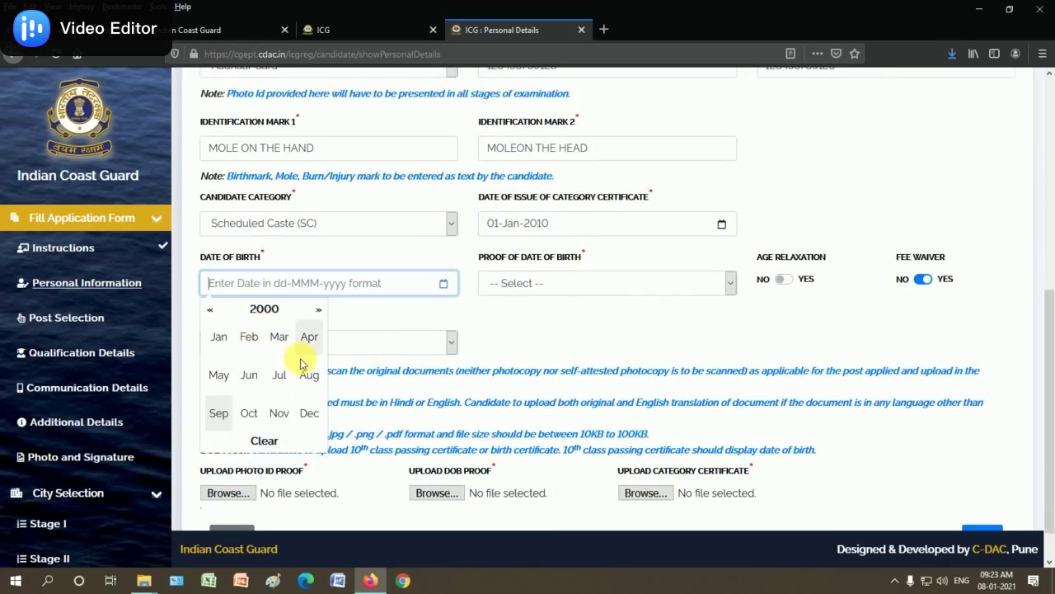
pyautogui.click(219, 337)
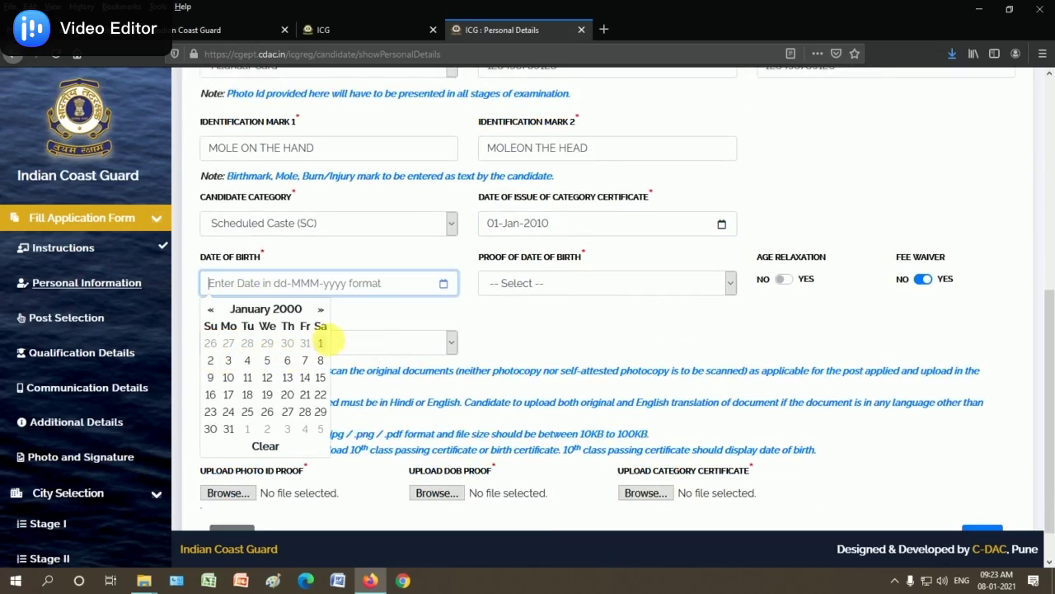
pyautogui.click(320, 343)
pyautogui.click(543, 282)
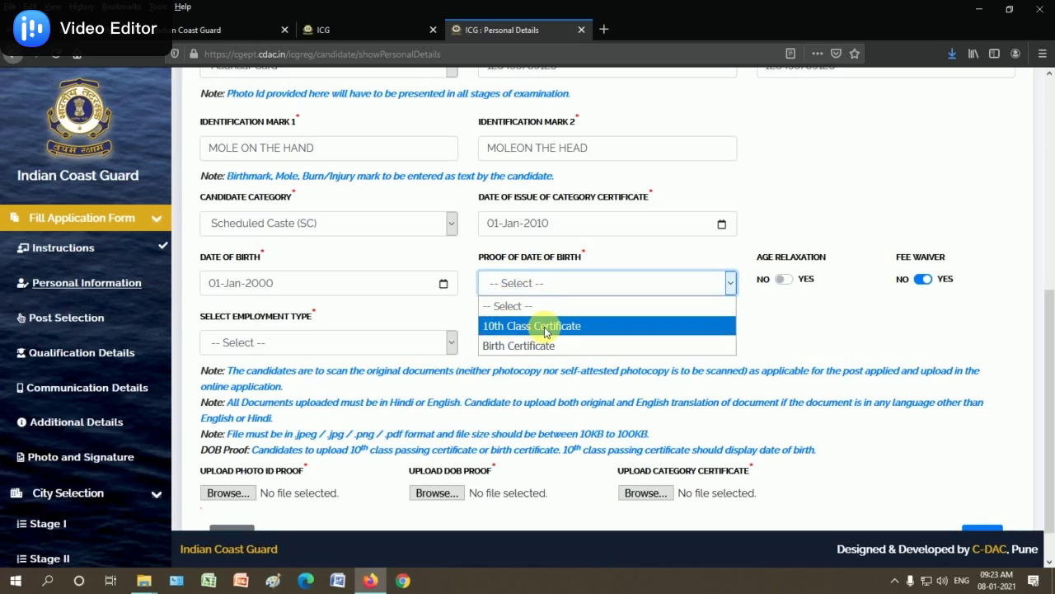
pyautogui.click(544, 326)
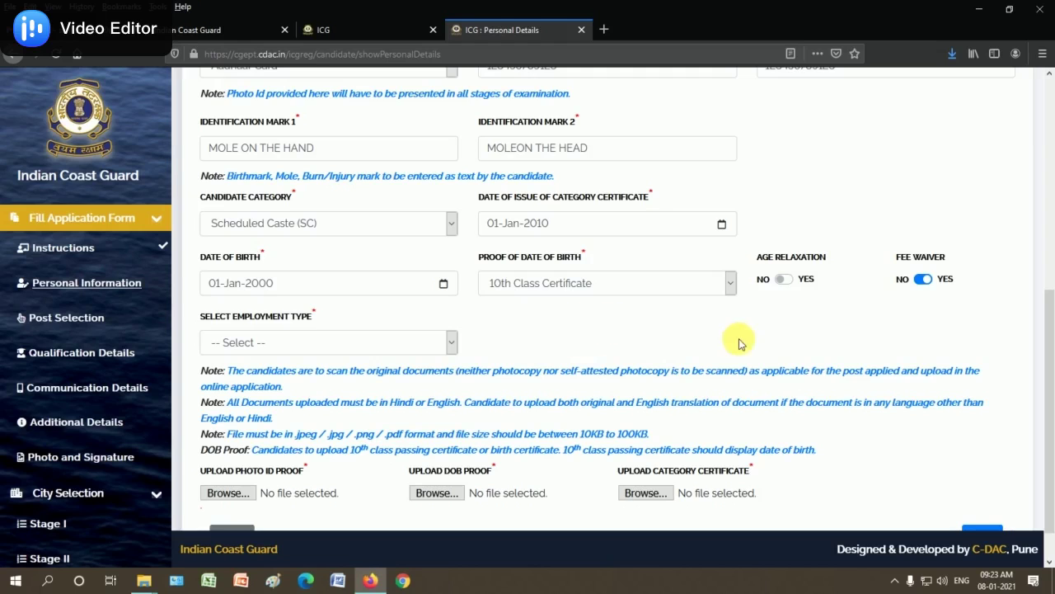
pyautogui.scroll(-1, 770, 334)
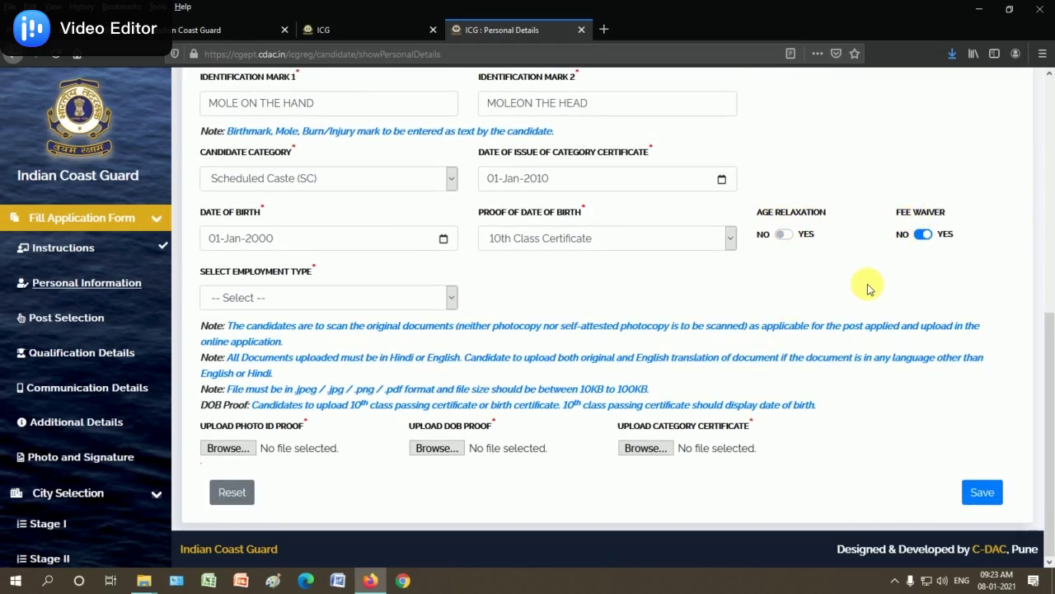
# Choose Unemployed as the employment type on the personal details form
pyautogui.click(923, 233)
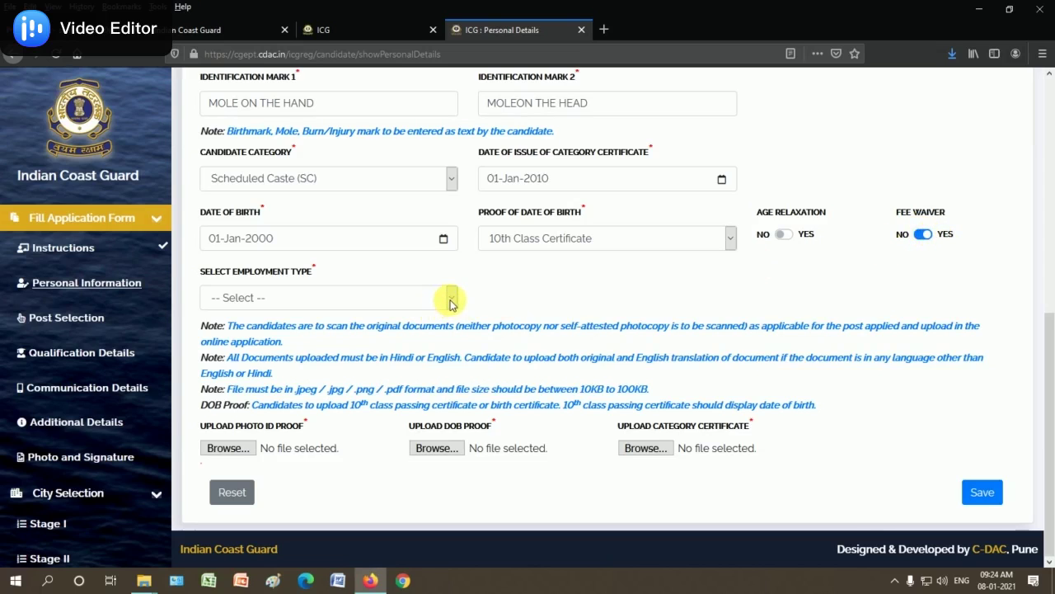
pyautogui.click(268, 298)
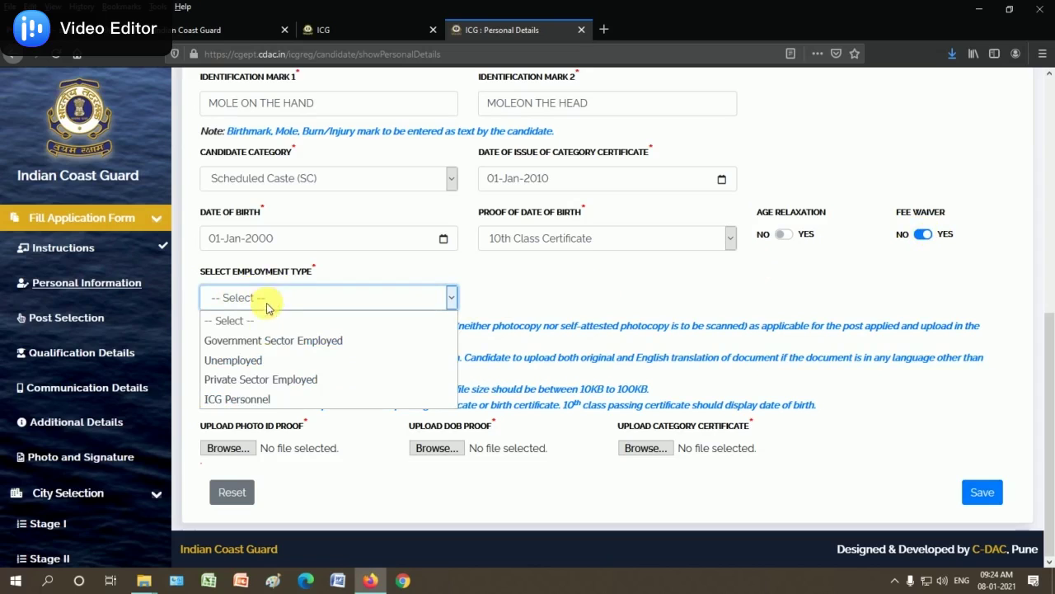
pyautogui.click(251, 363)
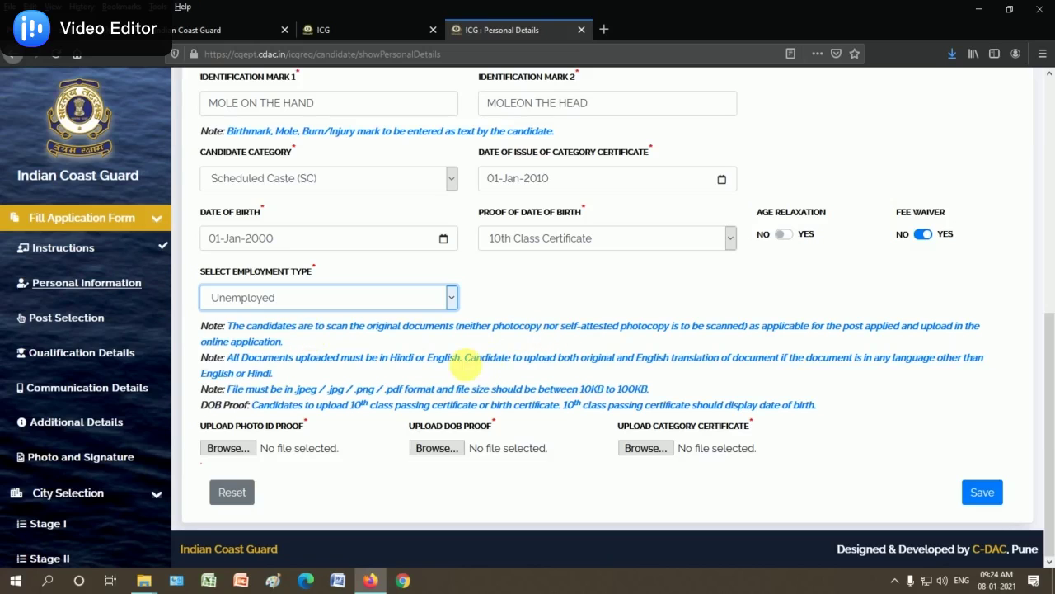
pyautogui.click(349, 483)
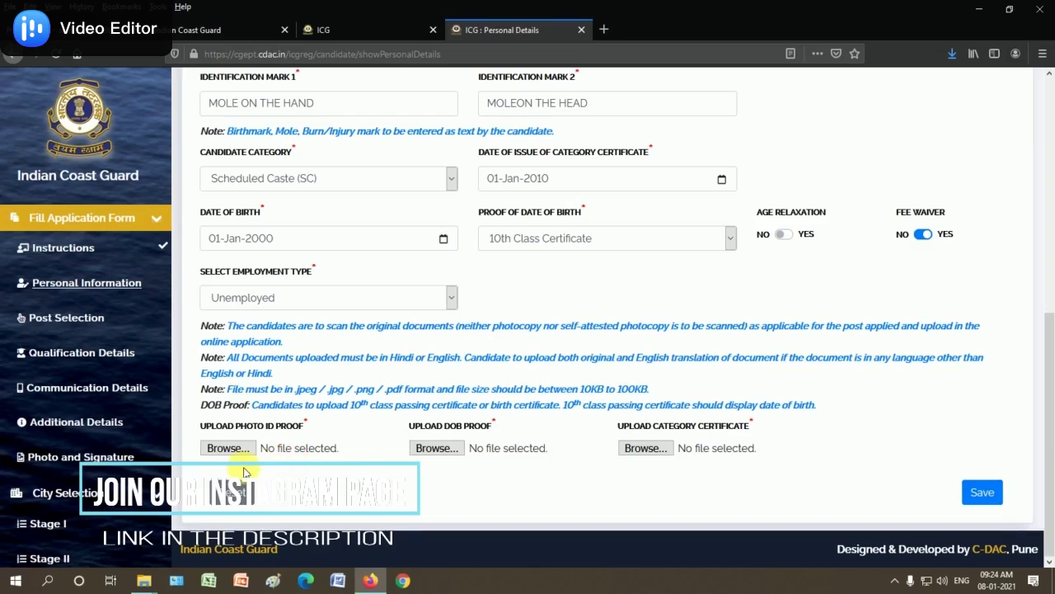
pyautogui.click(228, 449)
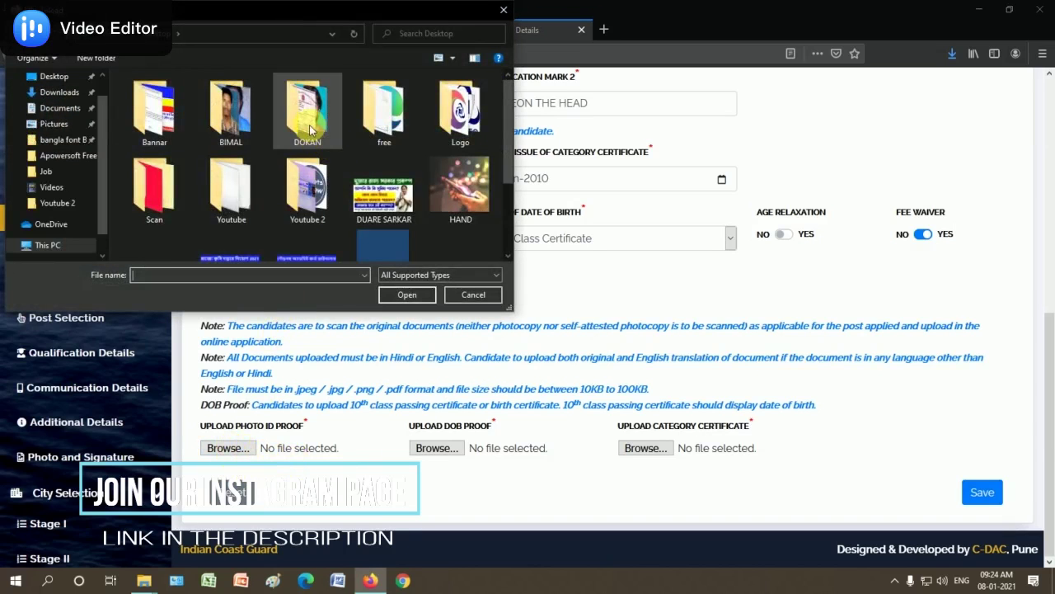
# Attach the Aadhaar image from the DOKAN folder as the photo ID proof
pyautogui.moveTo(505, 107); pyautogui.dragTo(511, 207)
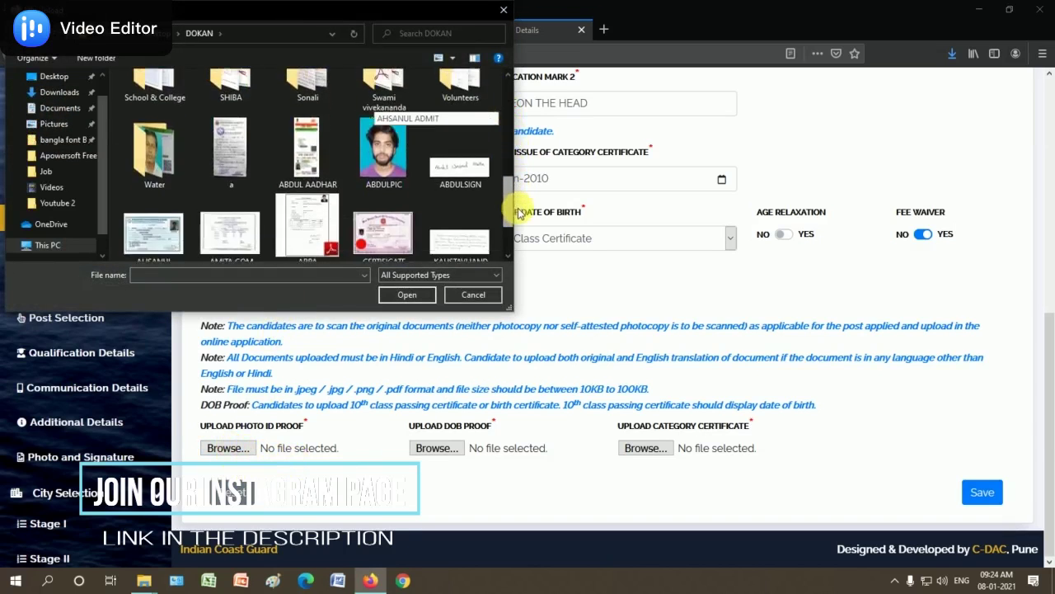
pyautogui.click(313, 165)
pyautogui.click(407, 295)
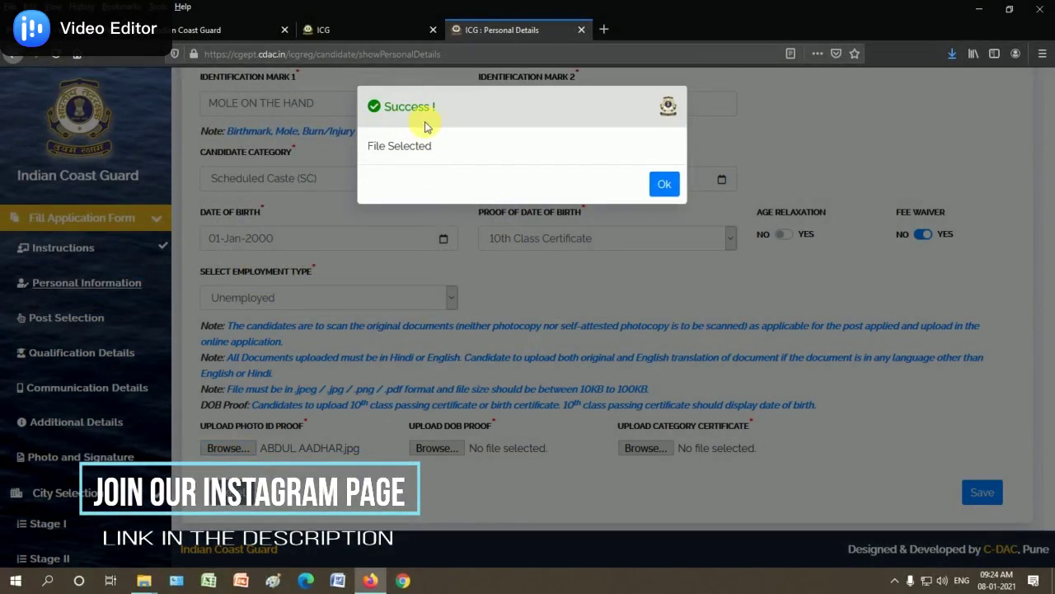
pyautogui.click(665, 183)
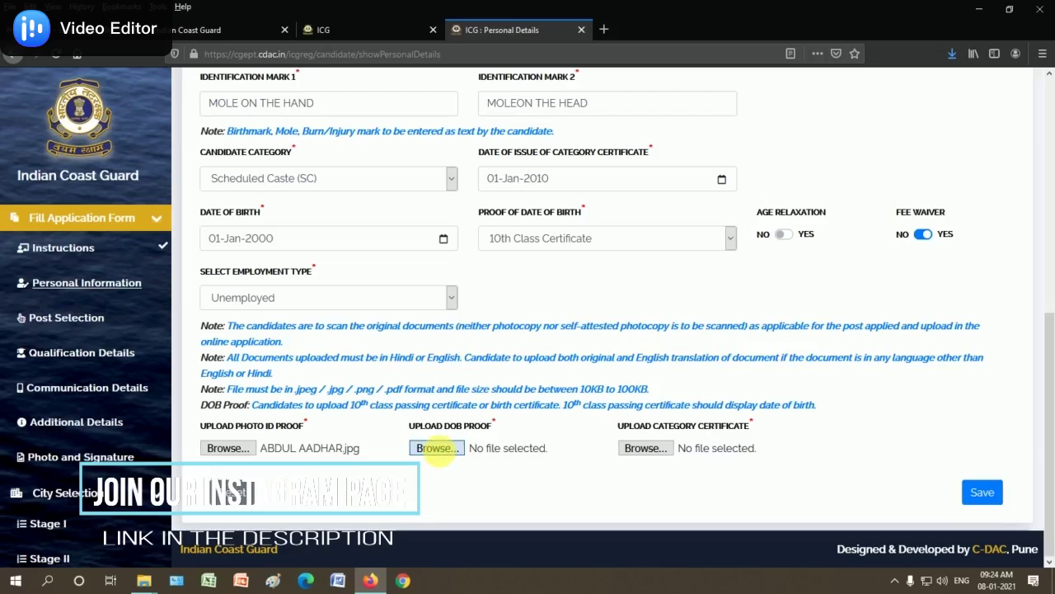
# Attach the admit card image as DOB proof after the certificate image is rejected for size
pyautogui.click(437, 448)
pyautogui.moveTo(503, 133); pyautogui.dragTo(512, 233)
pyautogui.doubleClick(375, 189)
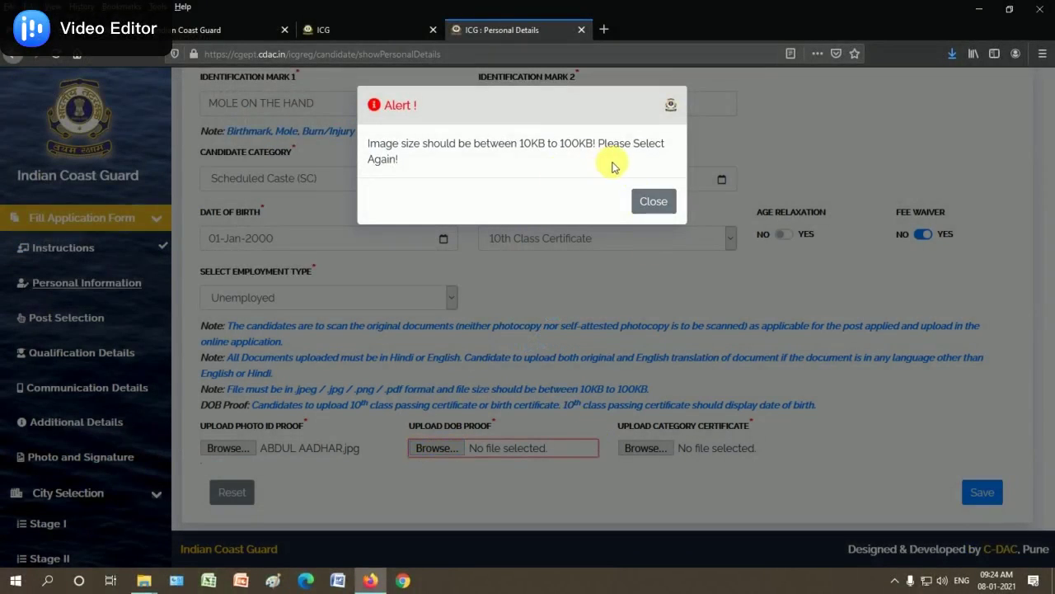
pyautogui.click(659, 205)
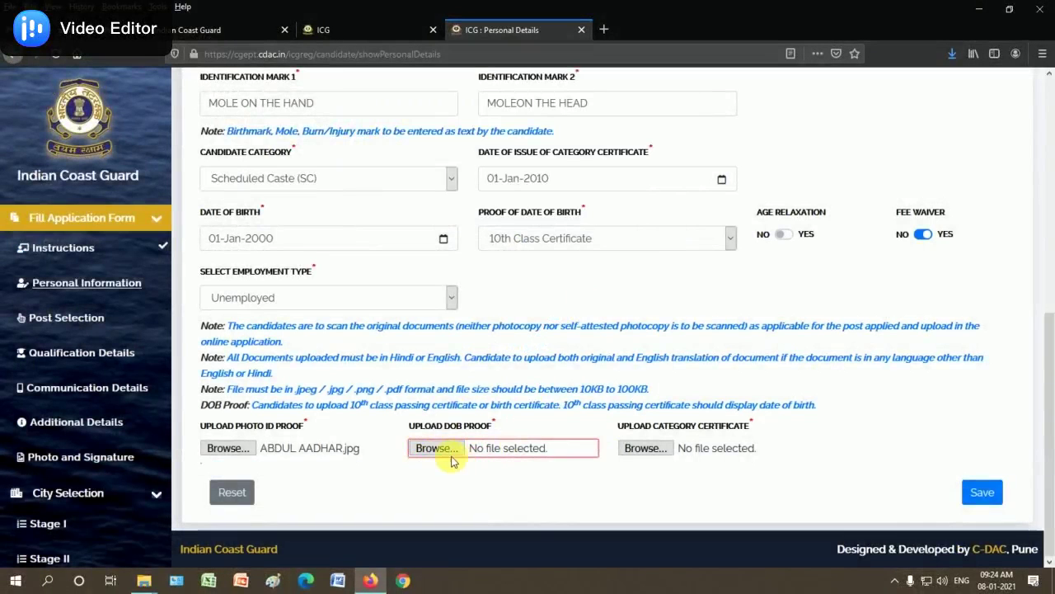
pyautogui.click(442, 451)
pyautogui.moveTo(503, 146); pyautogui.dragTo(518, 222)
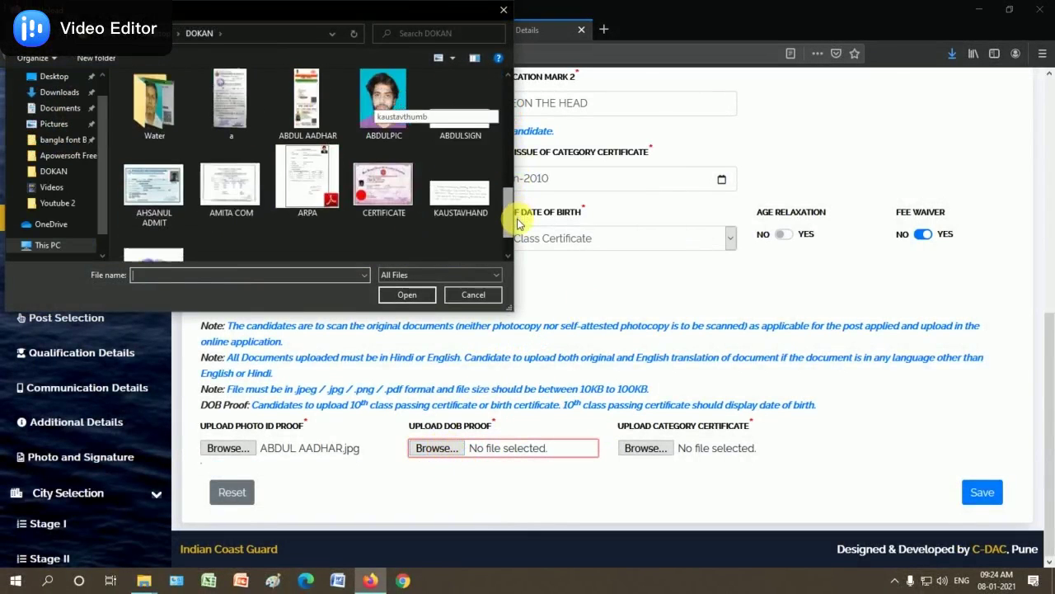
pyautogui.doubleClick(153, 185)
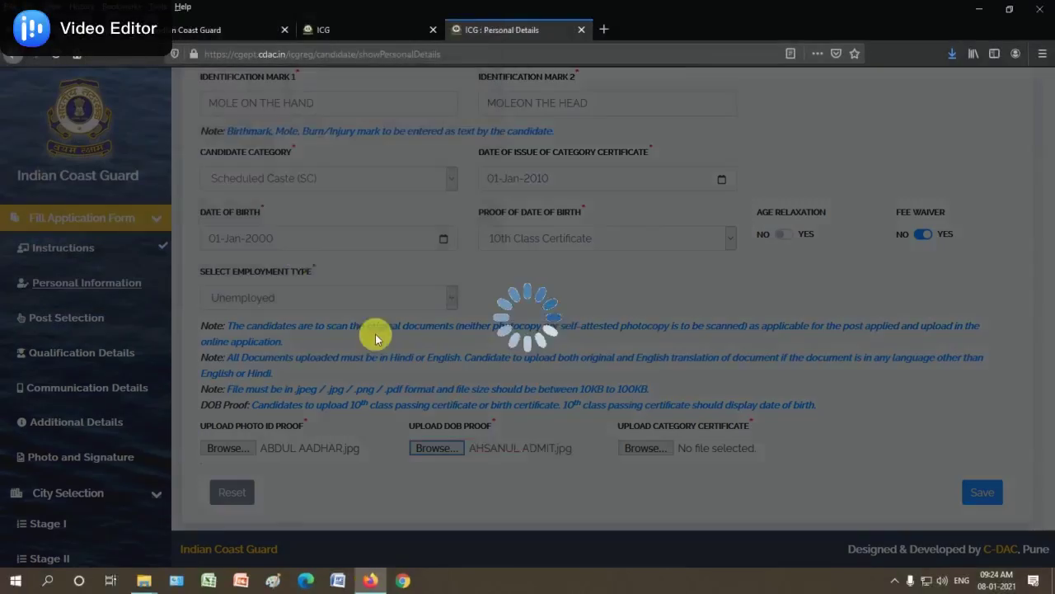
pyautogui.click(666, 183)
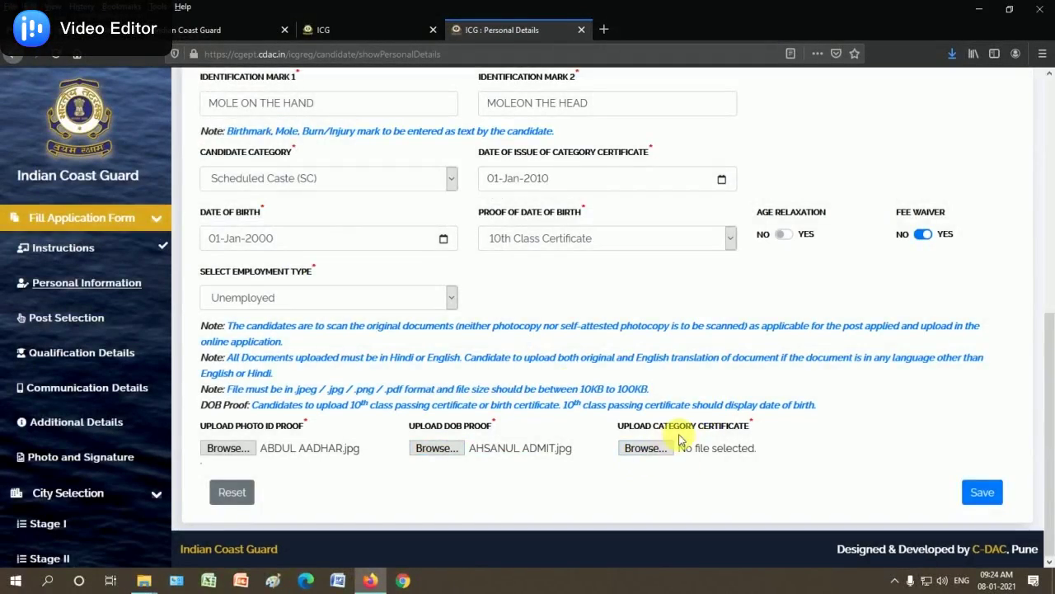
# Attach a certificate image as the category certificate and save the personal details
pyautogui.click(639, 448)
pyautogui.moveTo(502, 123); pyautogui.dragTo(503, 217)
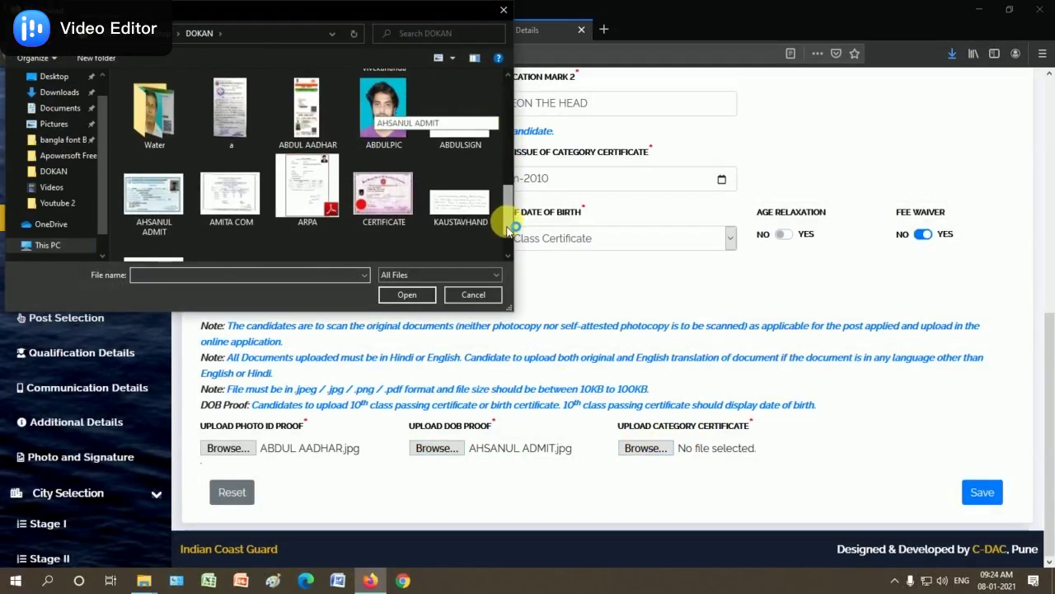
pyautogui.doubleClick(248, 221)
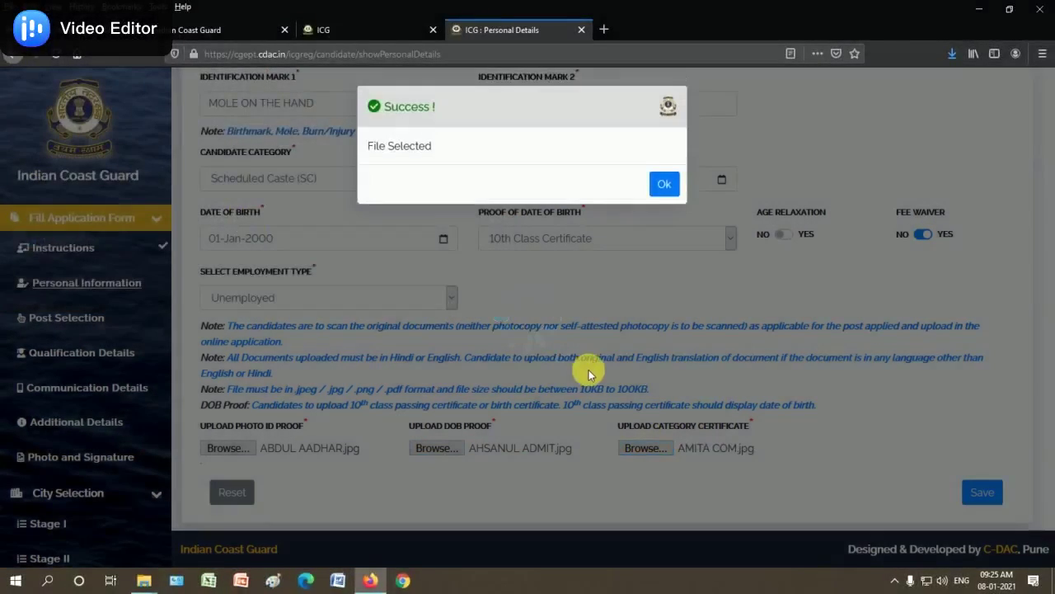
pyautogui.click(665, 183)
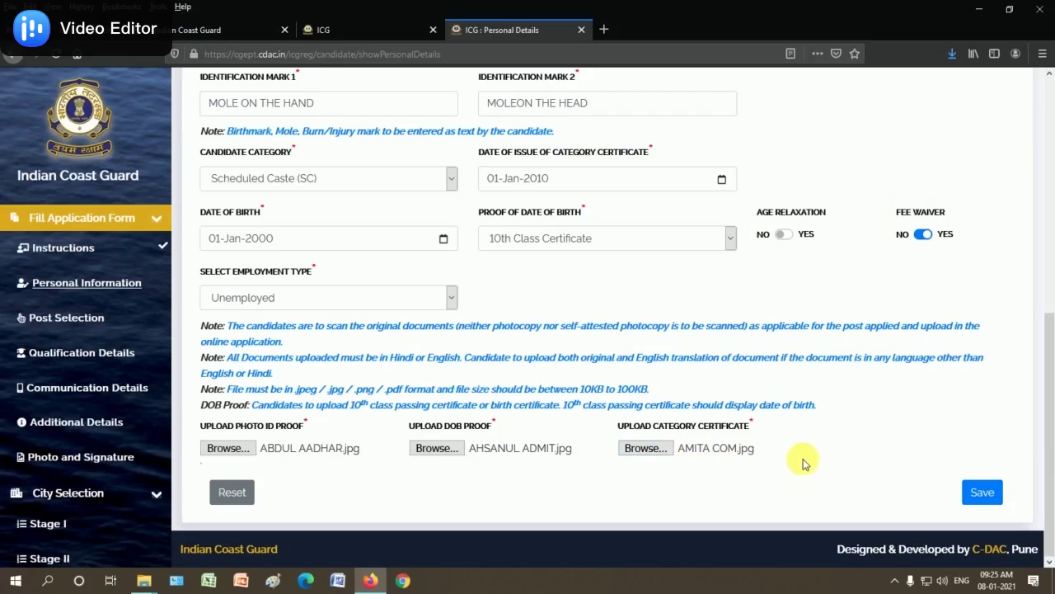
pyautogui.click(983, 492)
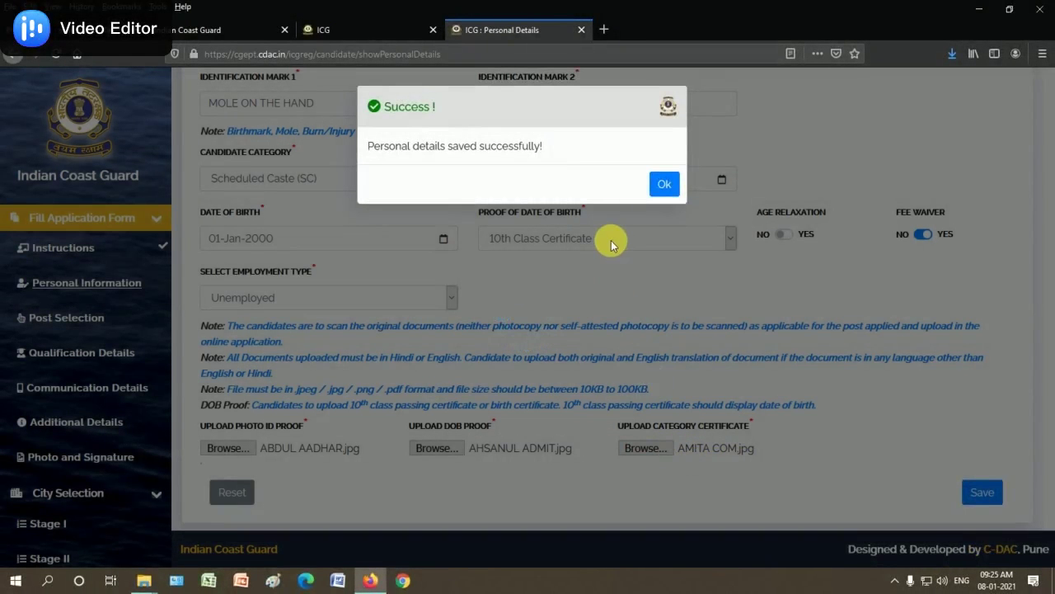
# Select NAVIK (DB) on the Post Selection page and save the choice
pyautogui.click(668, 185)
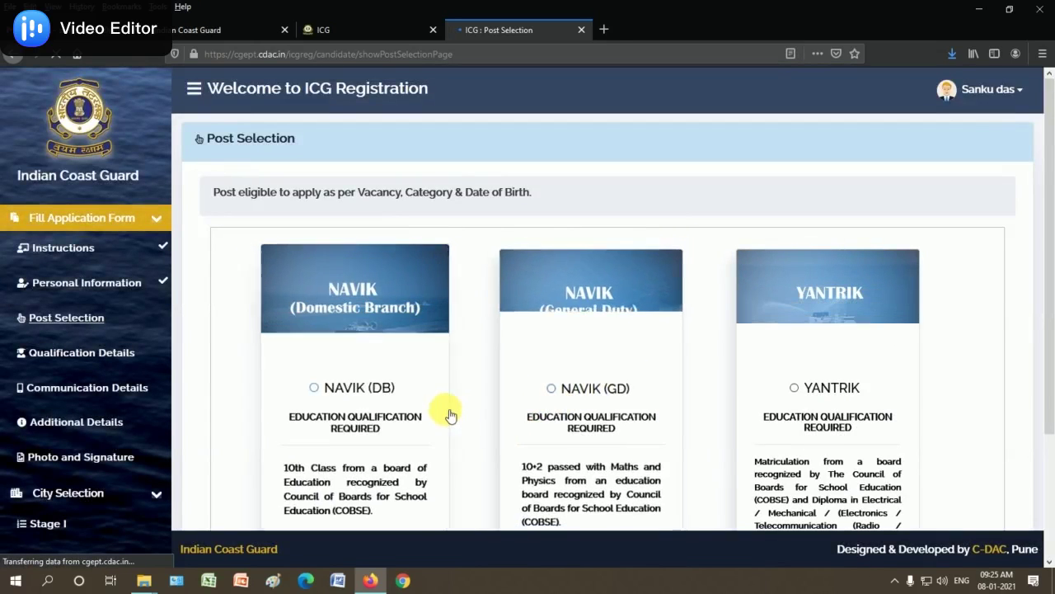
pyautogui.scroll(-2, 449, 408)
pyautogui.scroll(1, 453, 409)
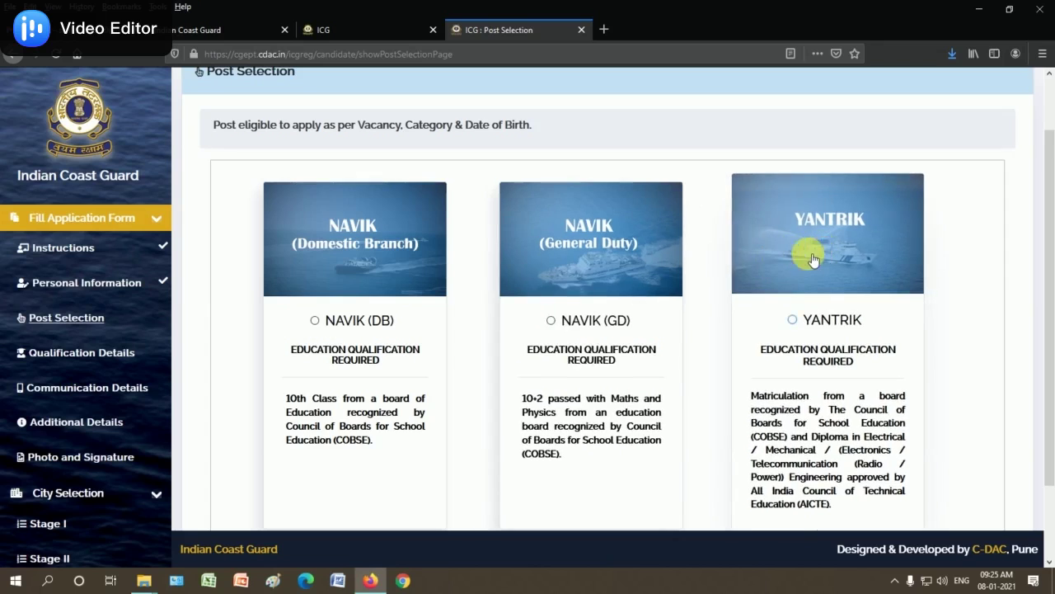
pyautogui.scroll(-2, 355, 330)
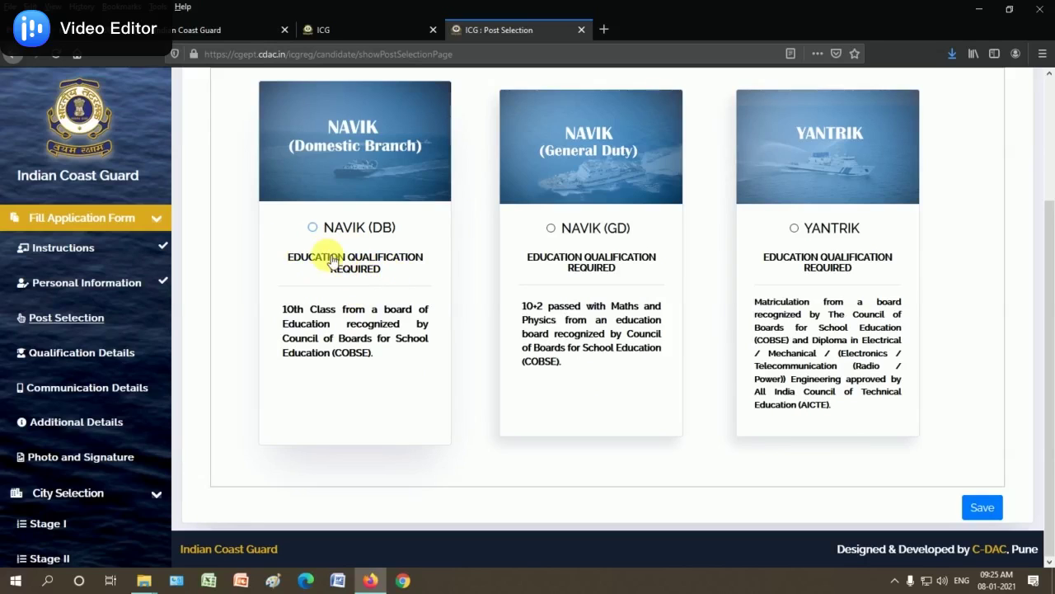
pyautogui.click(313, 228)
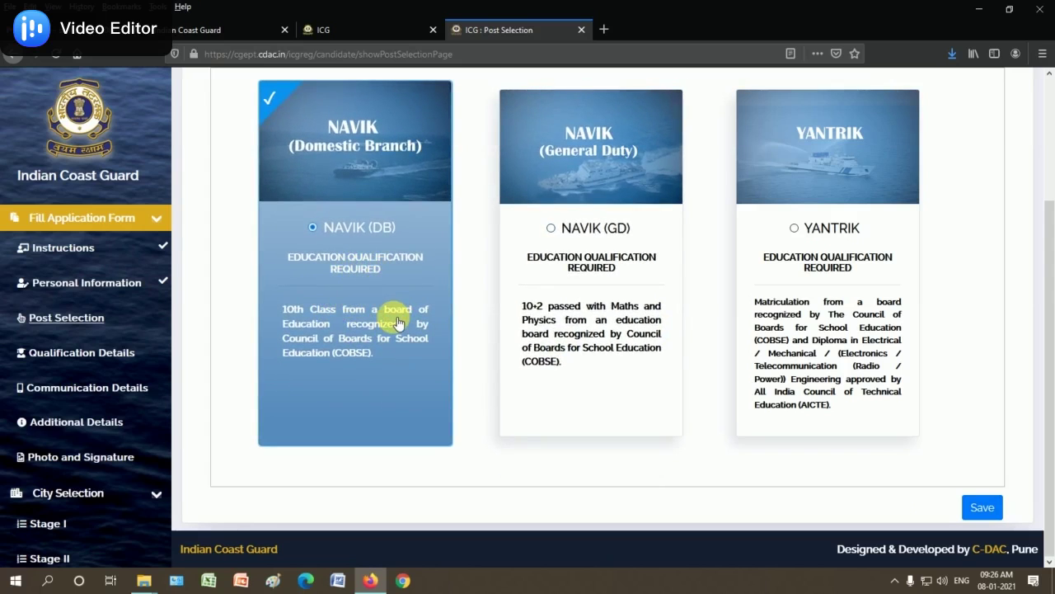
pyautogui.click(981, 506)
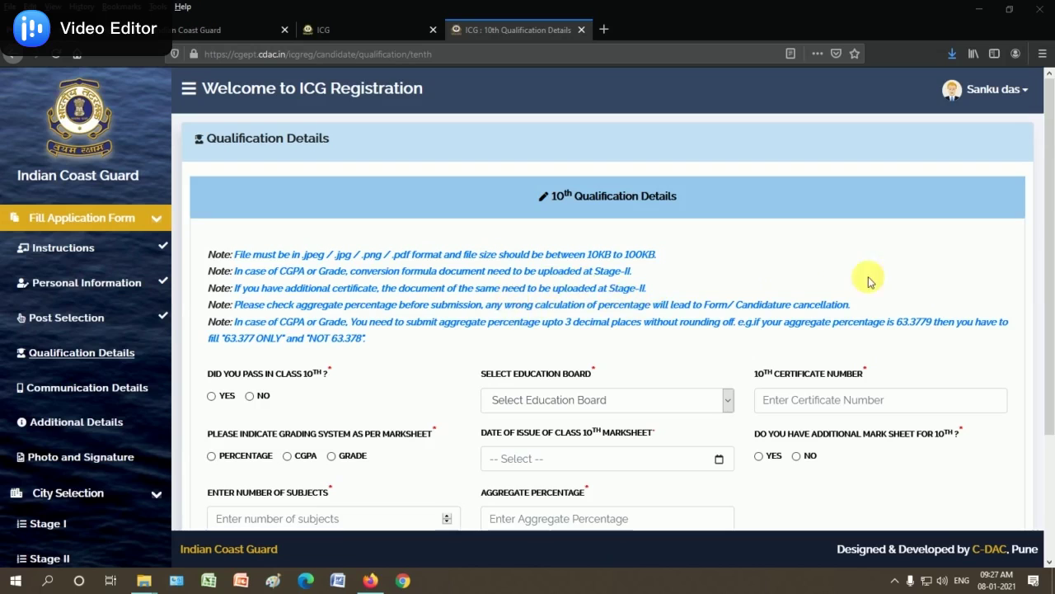
# Mark class 10th as passed, pick West Bengal Board of Secondary Education, and enter the certificate number
pyautogui.moveTo(1051, 235); pyautogui.dragTo(1050, 323)
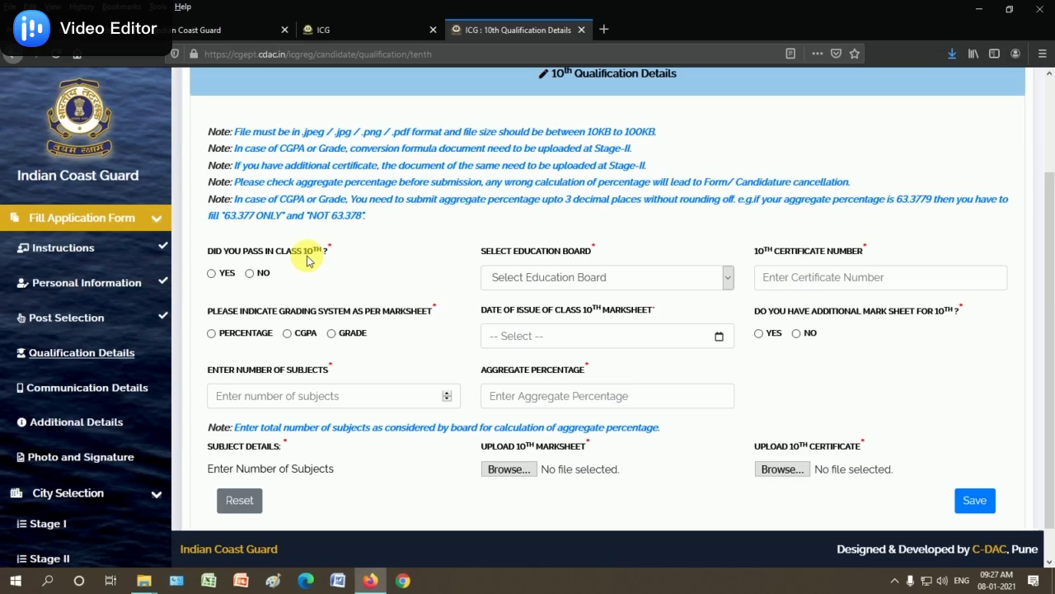
pyautogui.click(211, 275)
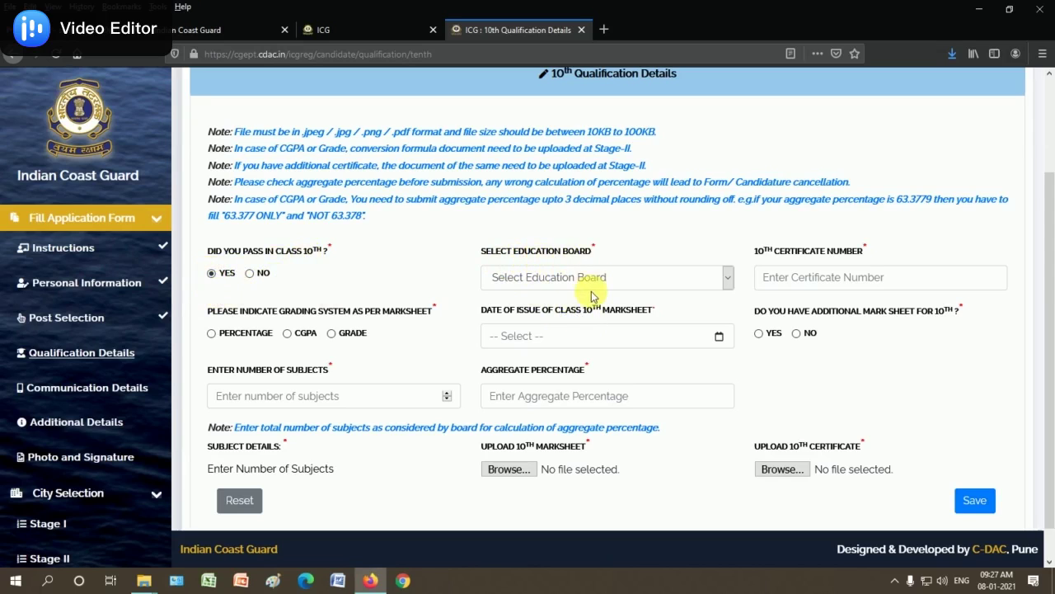
pyautogui.click(554, 280)
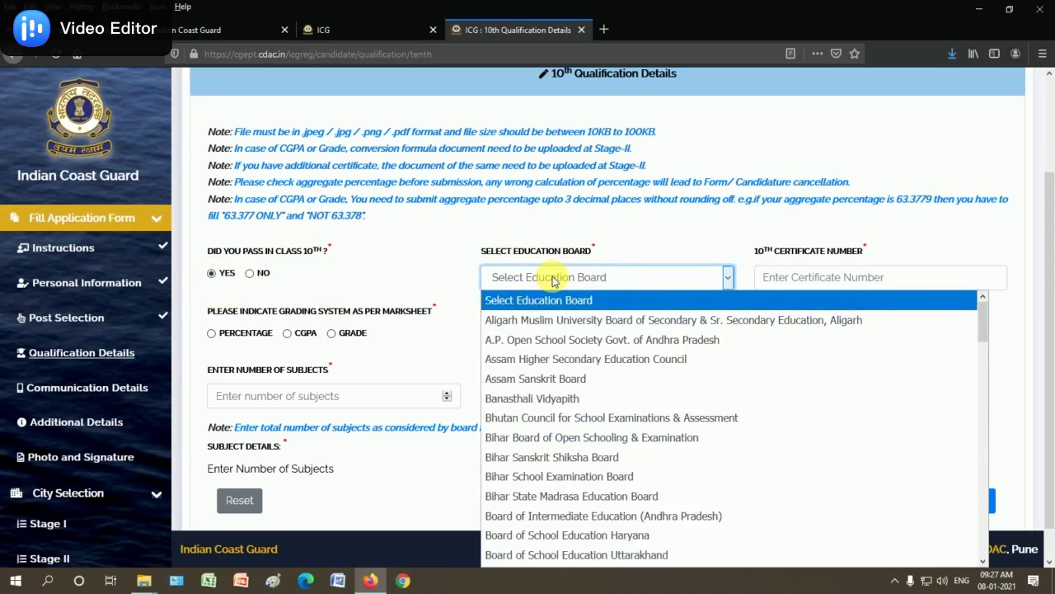
pyautogui.press('e')
pyautogui.scroll(-2, 590, 360)
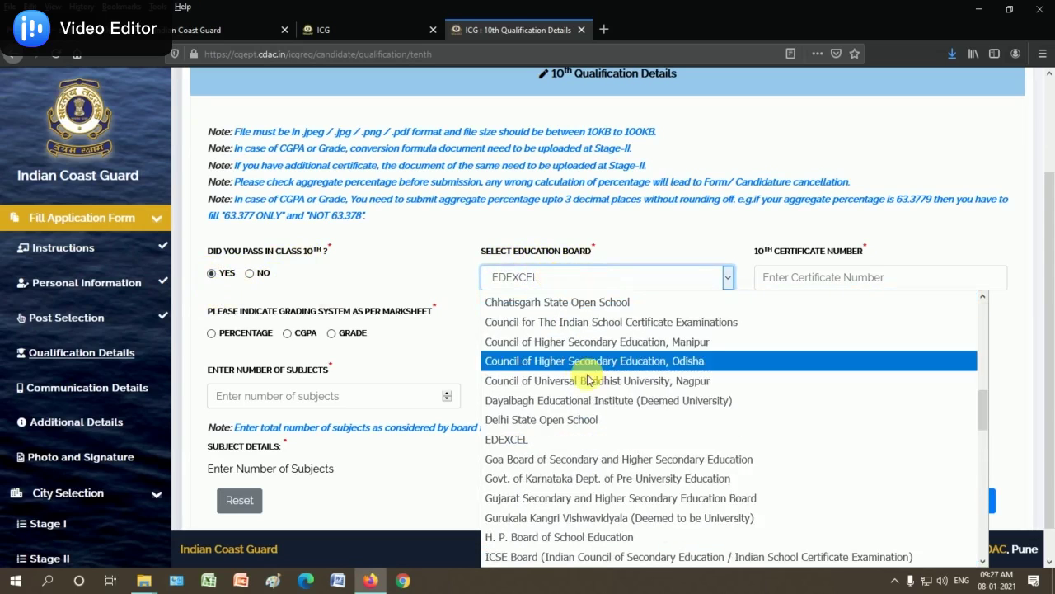
pyautogui.scroll(-4, 592, 462)
pyautogui.press('w')
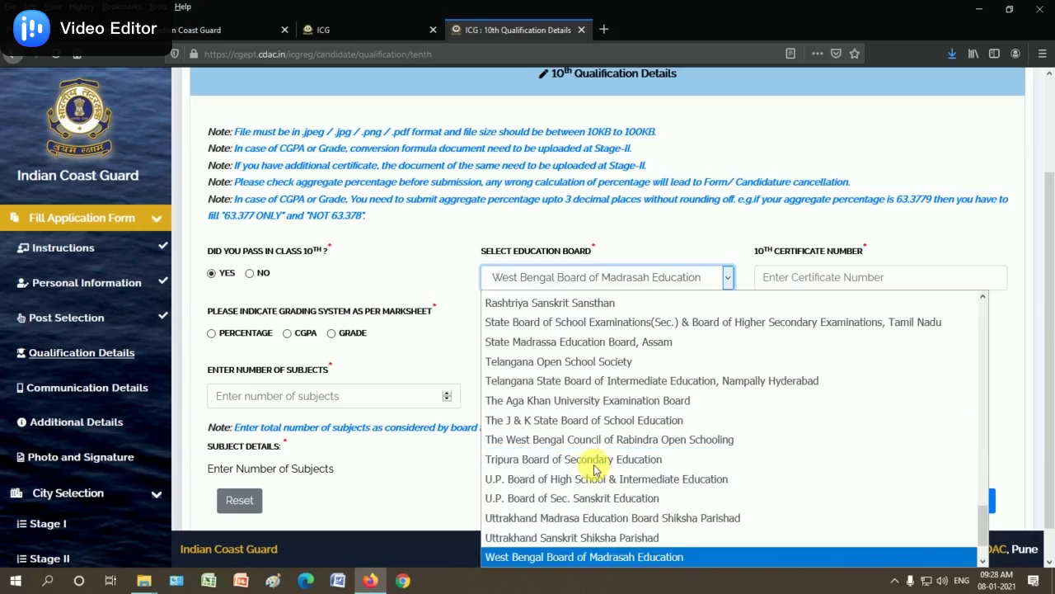
pyautogui.scroll(-1, 598, 466)
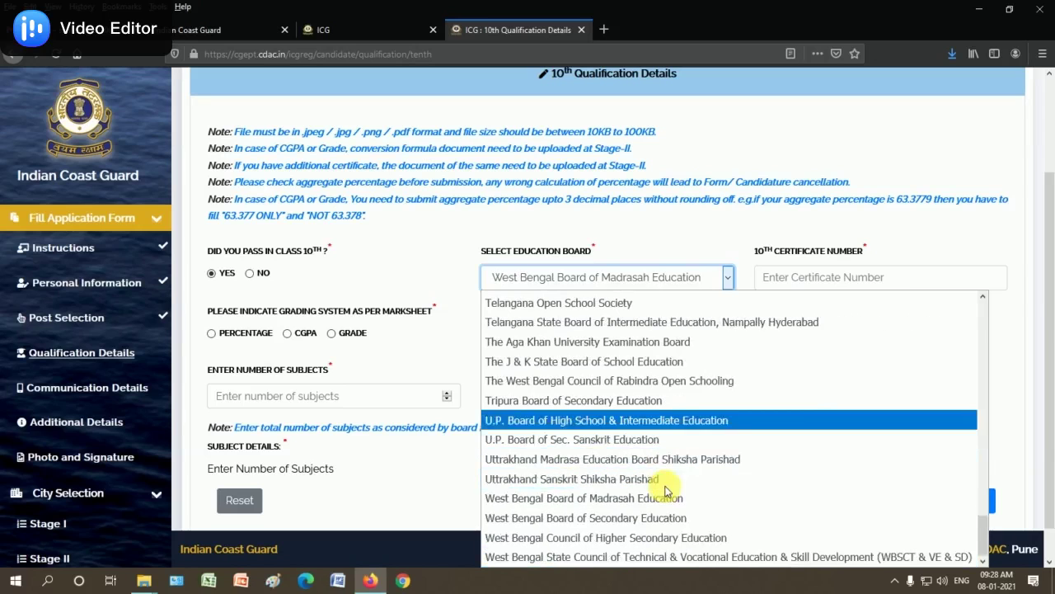
pyautogui.click(603, 520)
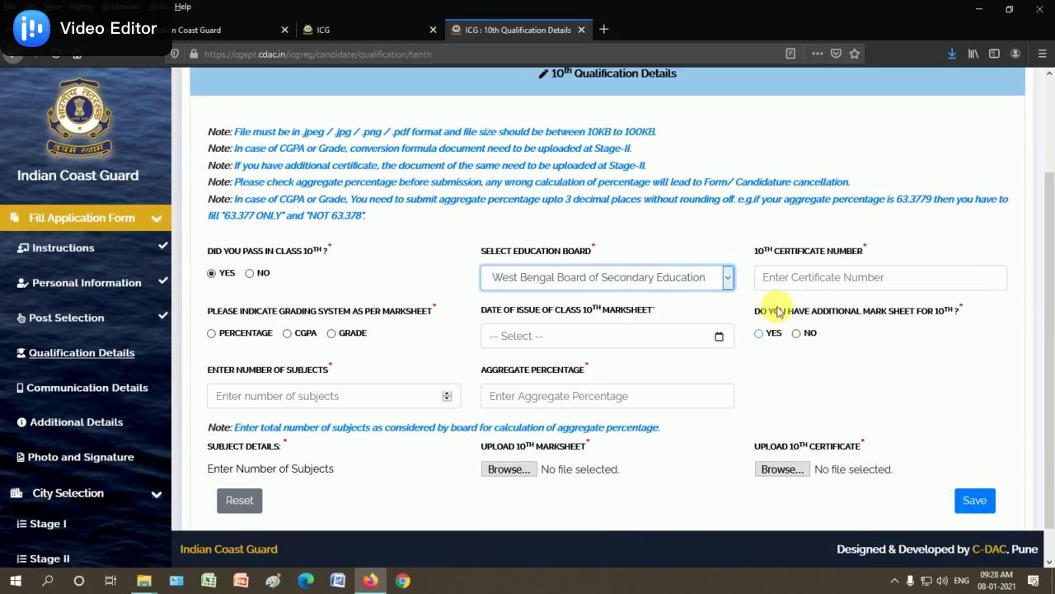
pyautogui.click(802, 278)
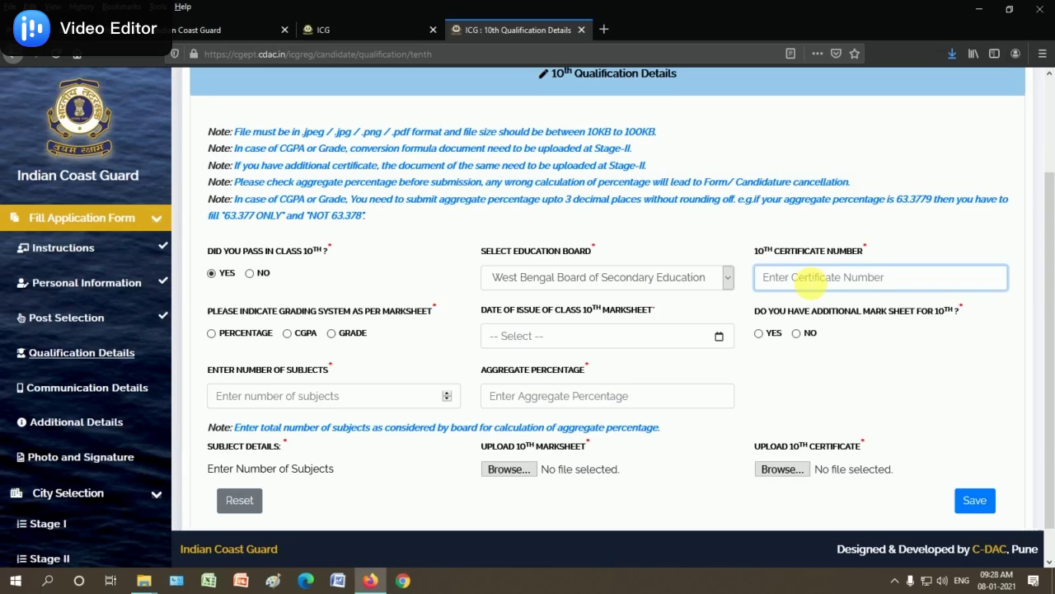
pyautogui.write('123456')
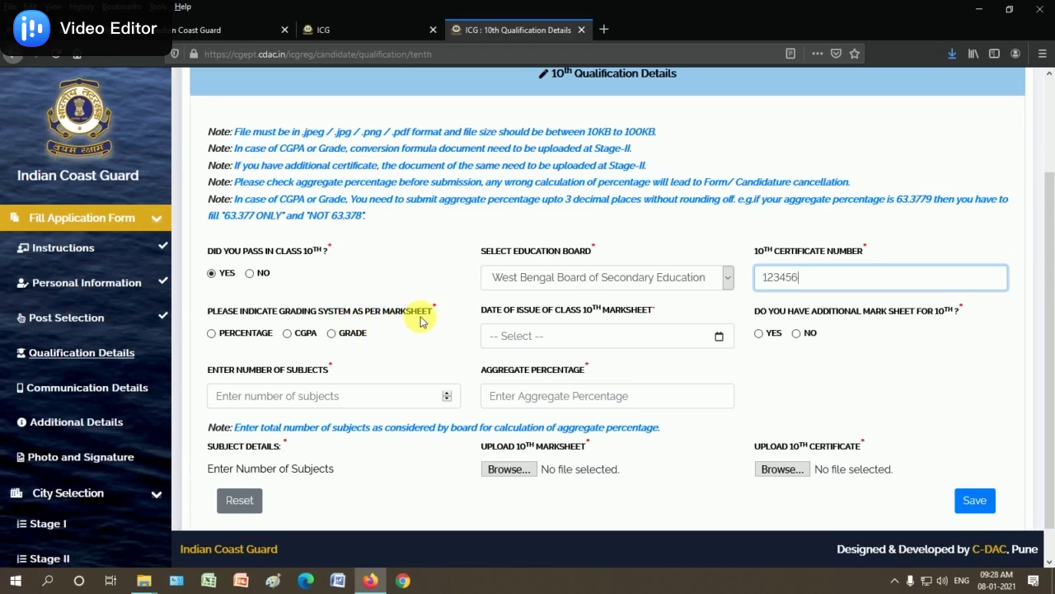
# Set the grading system to Percentage and the marksheet issue date to 03-03-2014
pyautogui.click(212, 335)
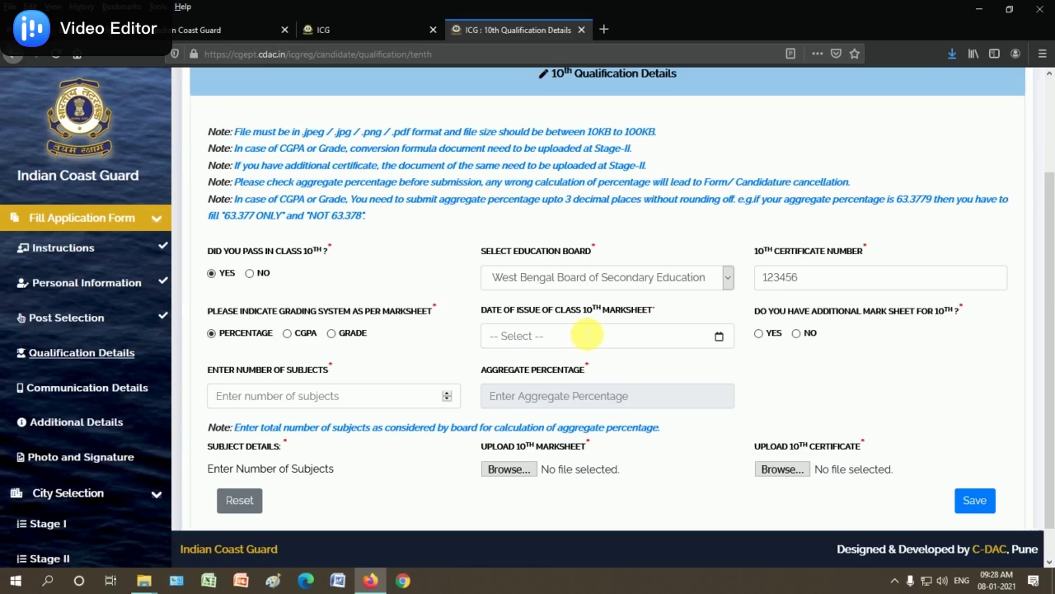
pyautogui.click(597, 339)
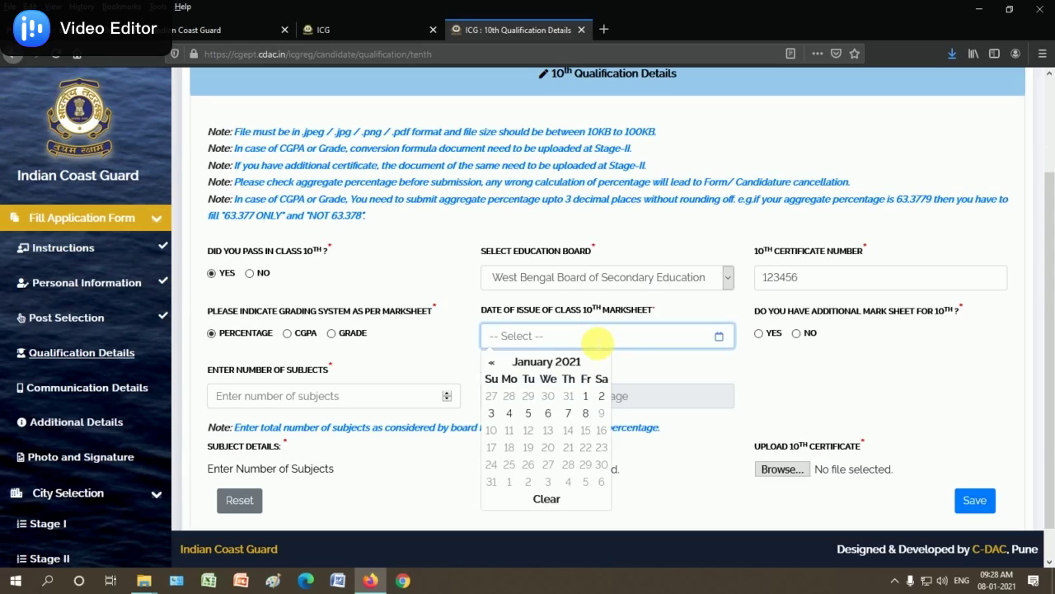
pyautogui.click(553, 363)
pyautogui.click(544, 364)
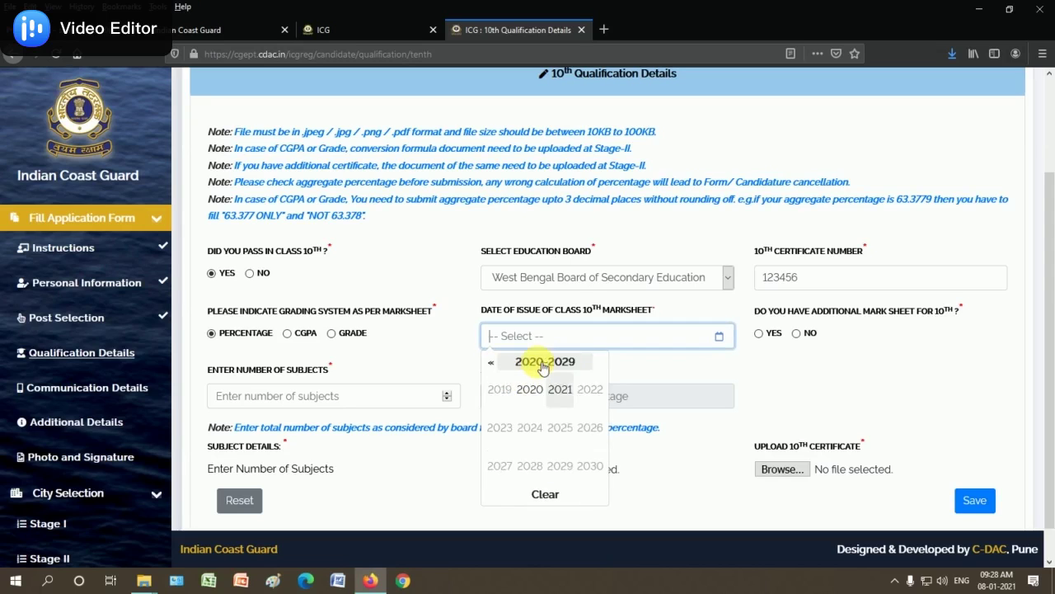
pyautogui.click(491, 361)
pyautogui.click(530, 429)
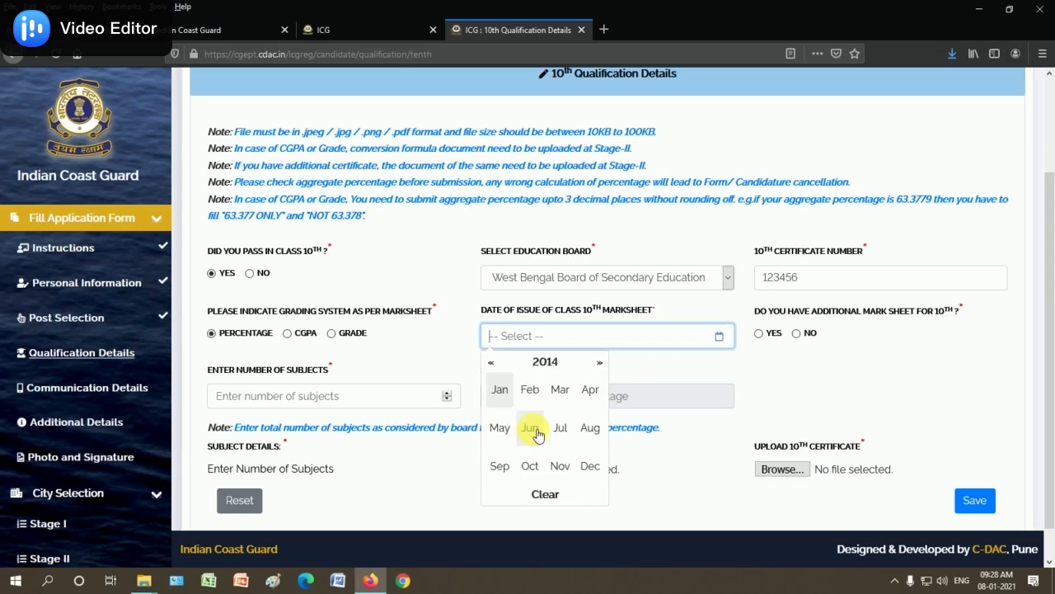
pyautogui.click(499, 390)
pyautogui.click(540, 363)
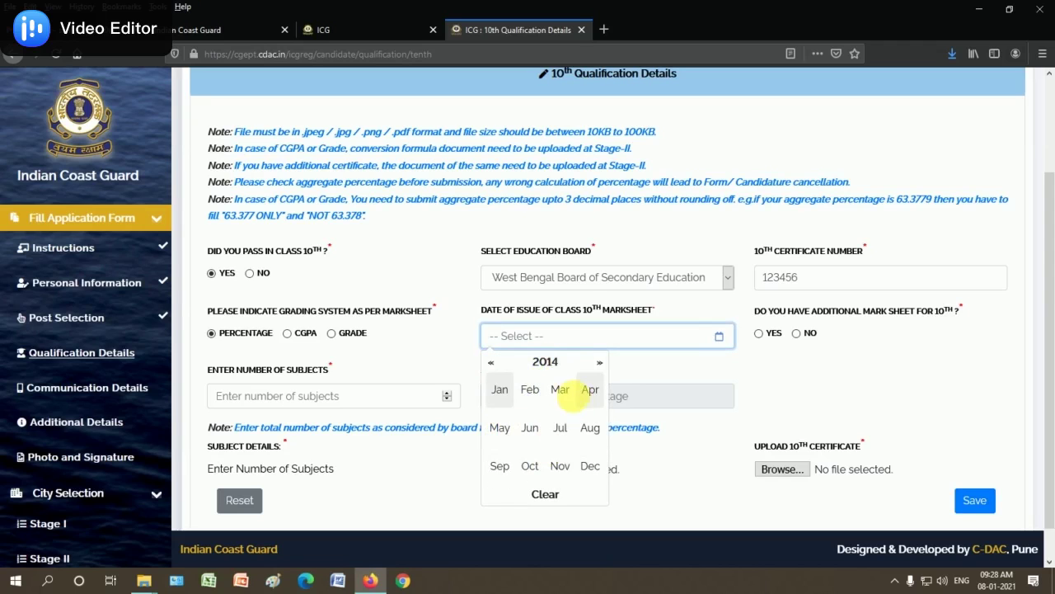
pyautogui.click(558, 389)
pyautogui.click(508, 413)
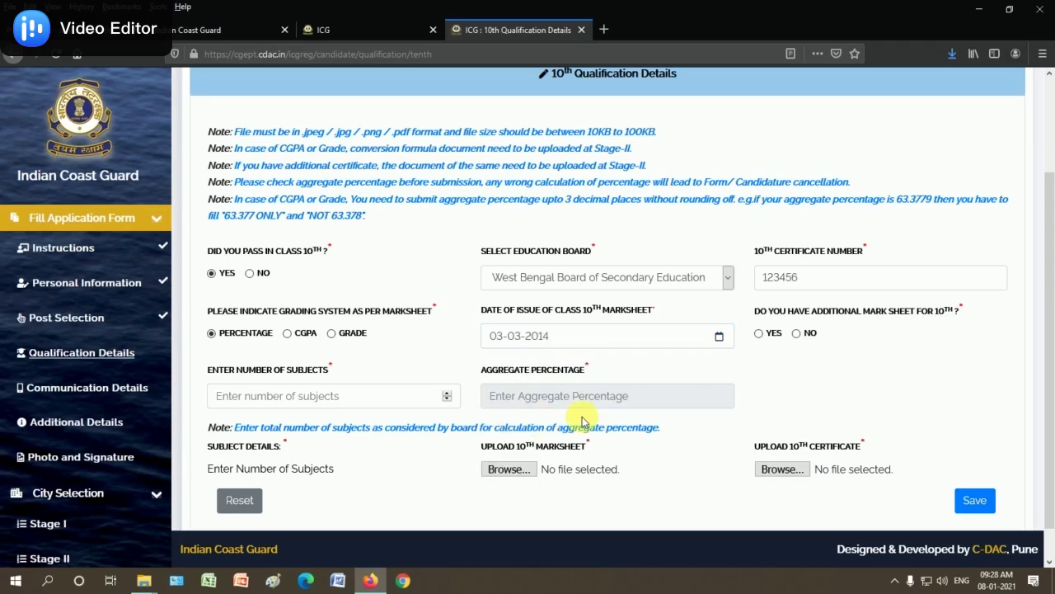
# Answer No to the additional mark sheet question
pyautogui.scroll(-1, 798, 377)
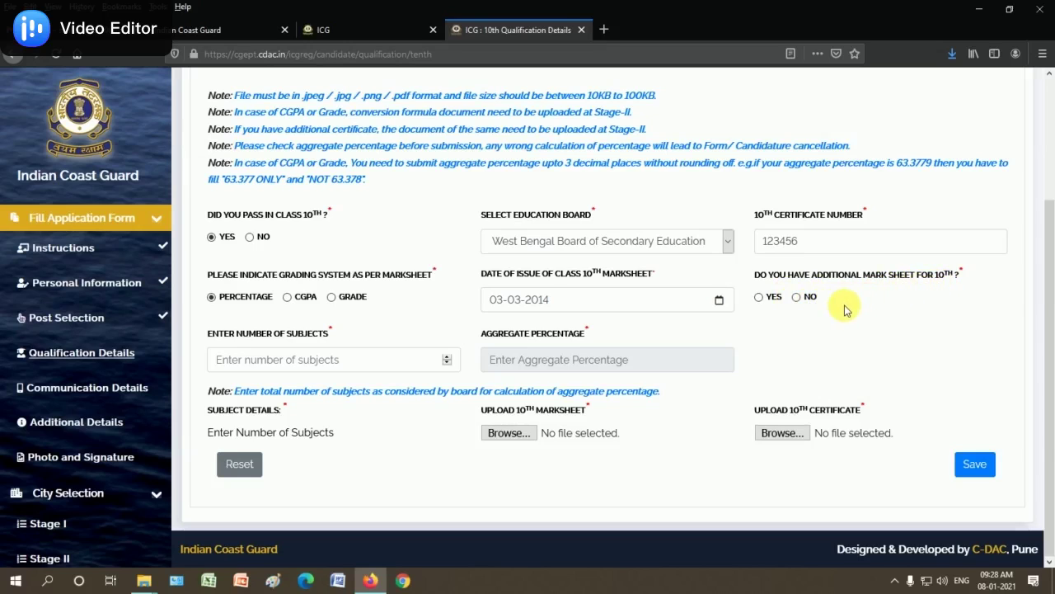
pyautogui.click(797, 298)
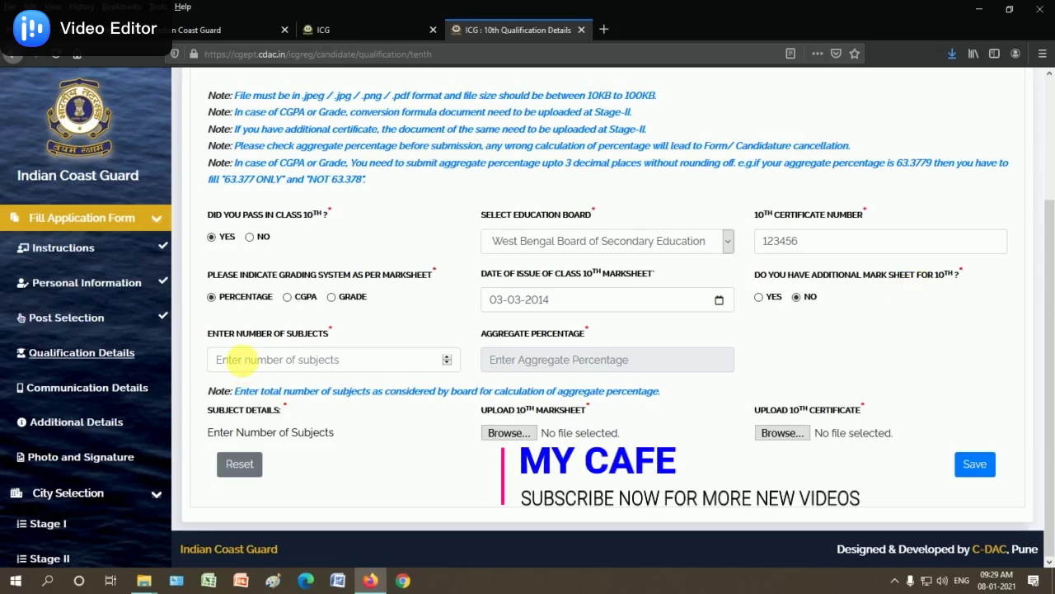
pyautogui.click(301, 361)
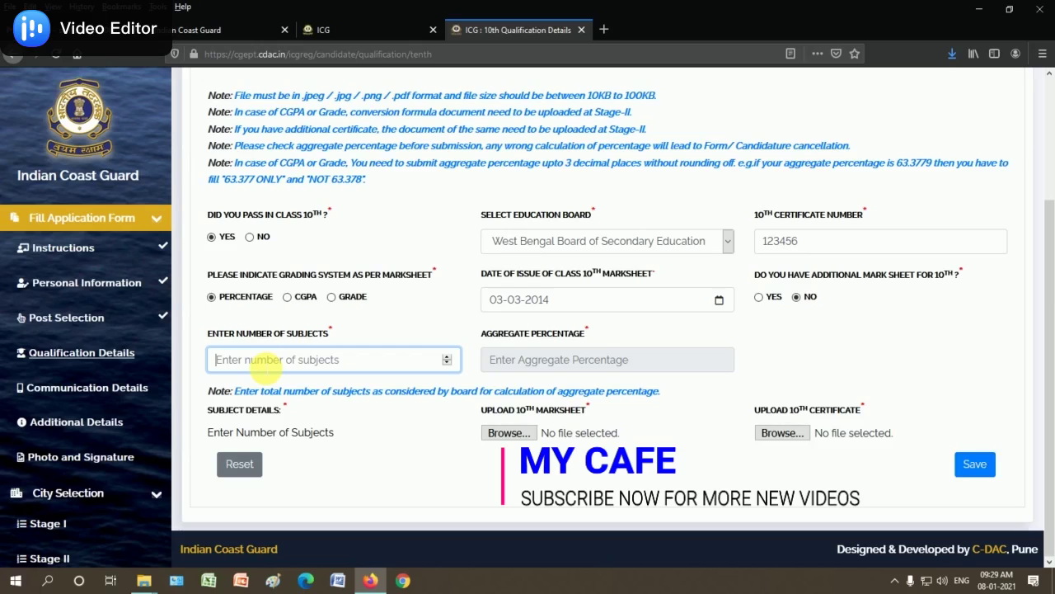
# Set the number of 10th subjects to 7
pyautogui.write('7')
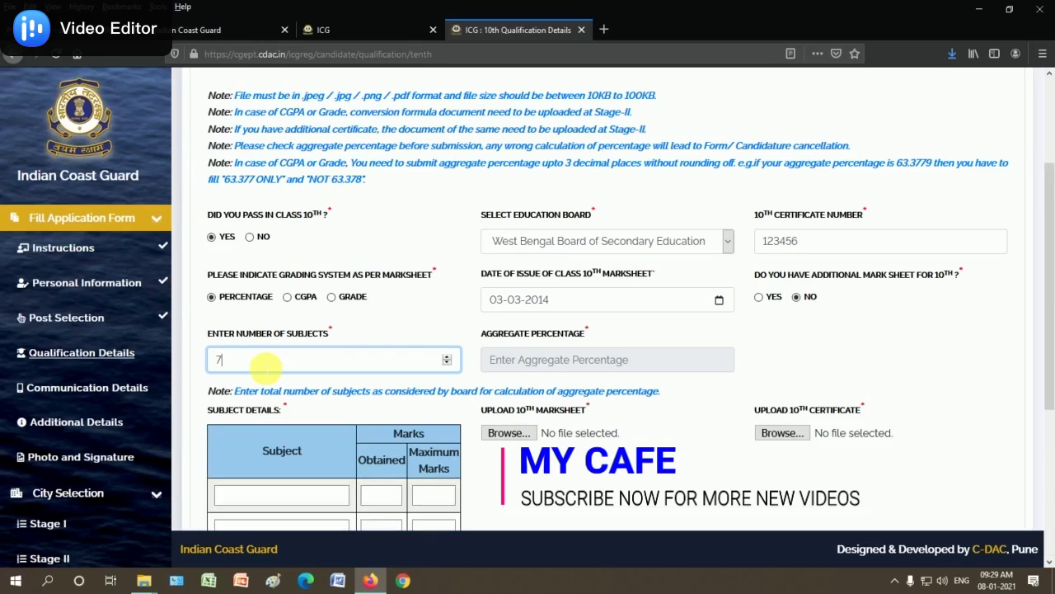
pyautogui.press('BackSpace')
pyautogui.write('6')
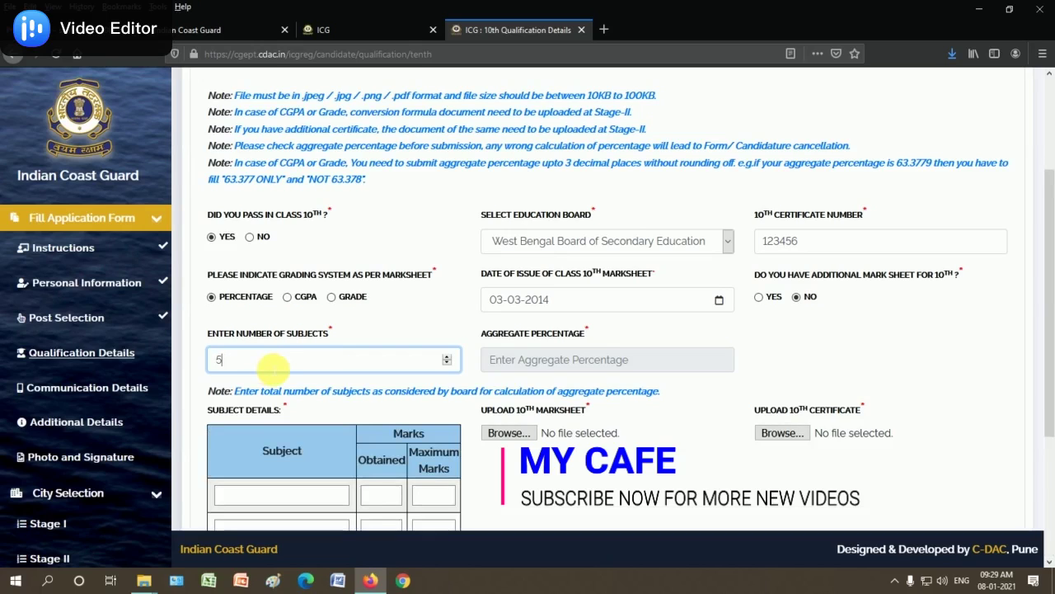
pyautogui.press('BackSpace')
pyautogui.write('3')
pyautogui.scroll(-3, 413, 408)
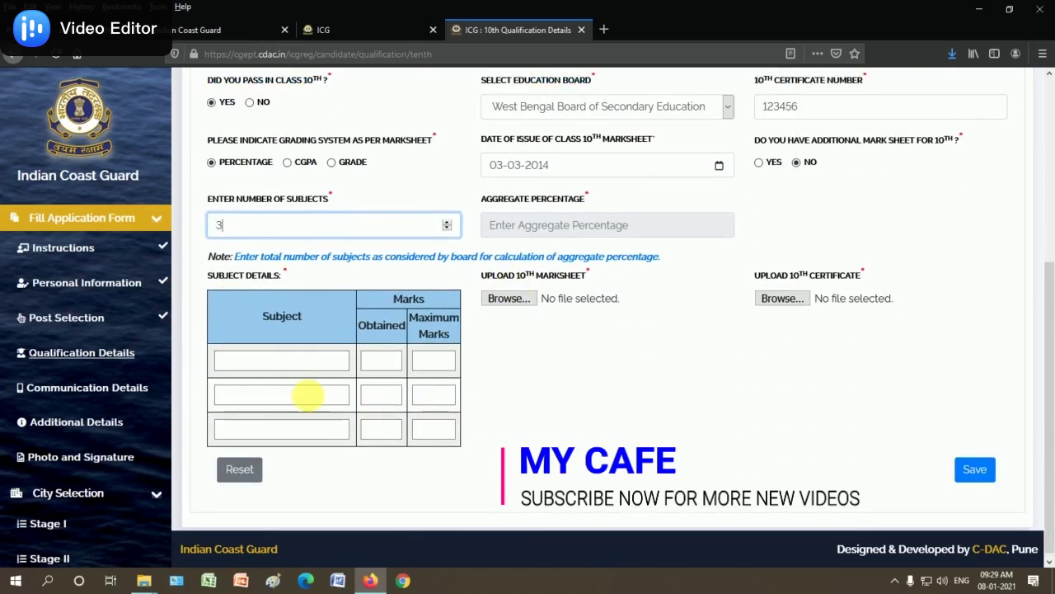
pyautogui.moveTo(211, 228); pyautogui.dragTo(201, 235)
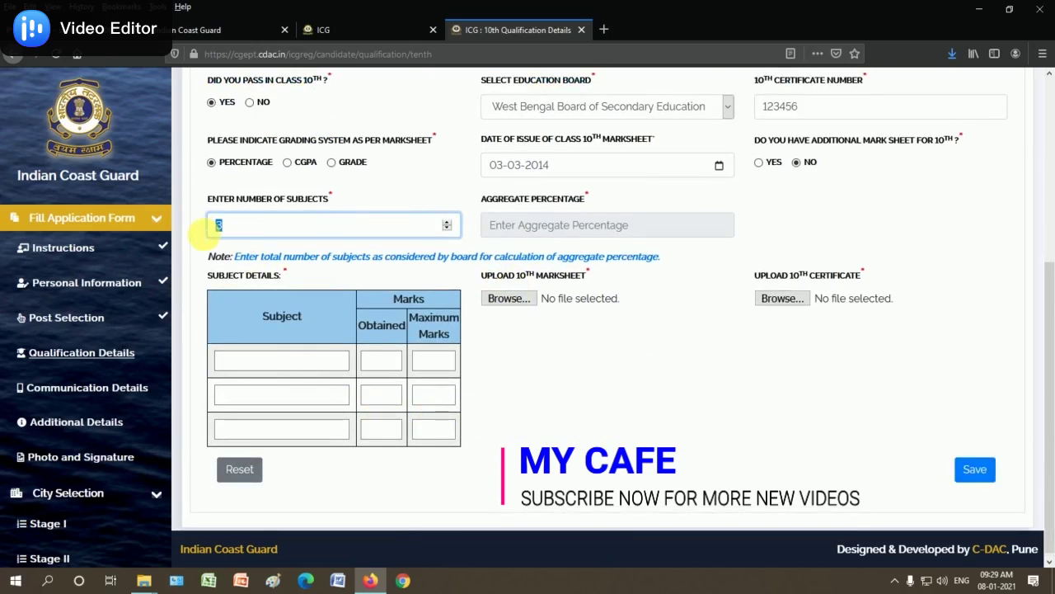
pyautogui.write('7')
pyautogui.scroll(-3, 433, 384)
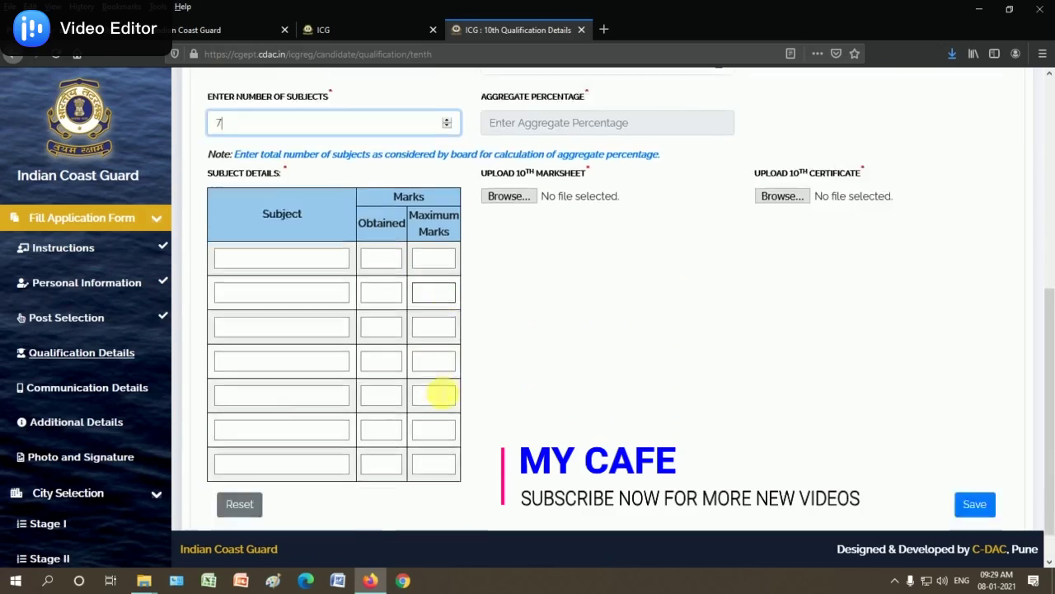
pyautogui.scroll(2, 363, 405)
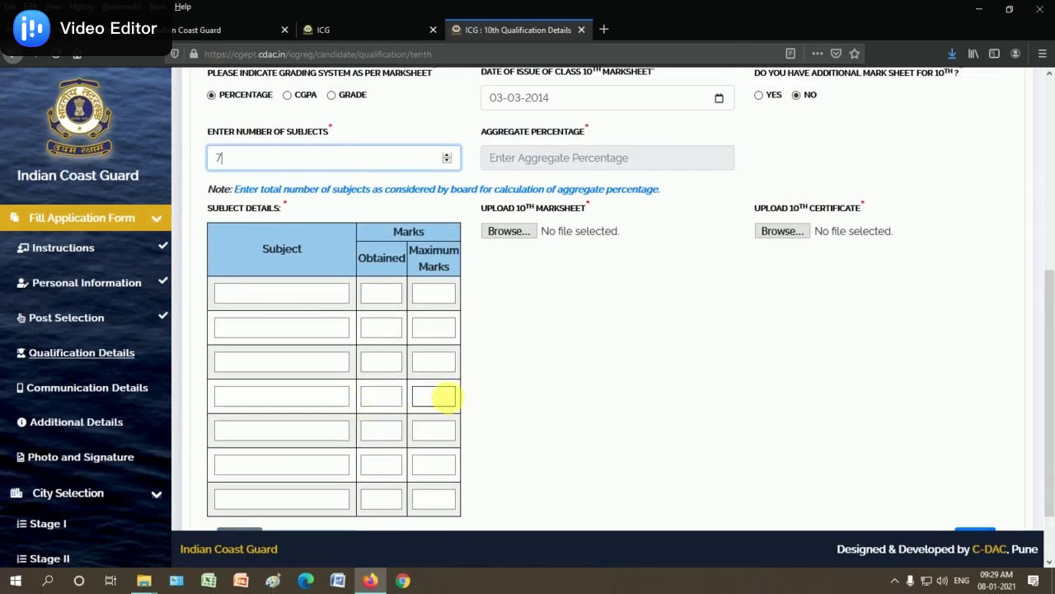
# Fill the first four subjects as Bengali, English, Mathematics and Physics from autocomplete
pyautogui.click(272, 293)
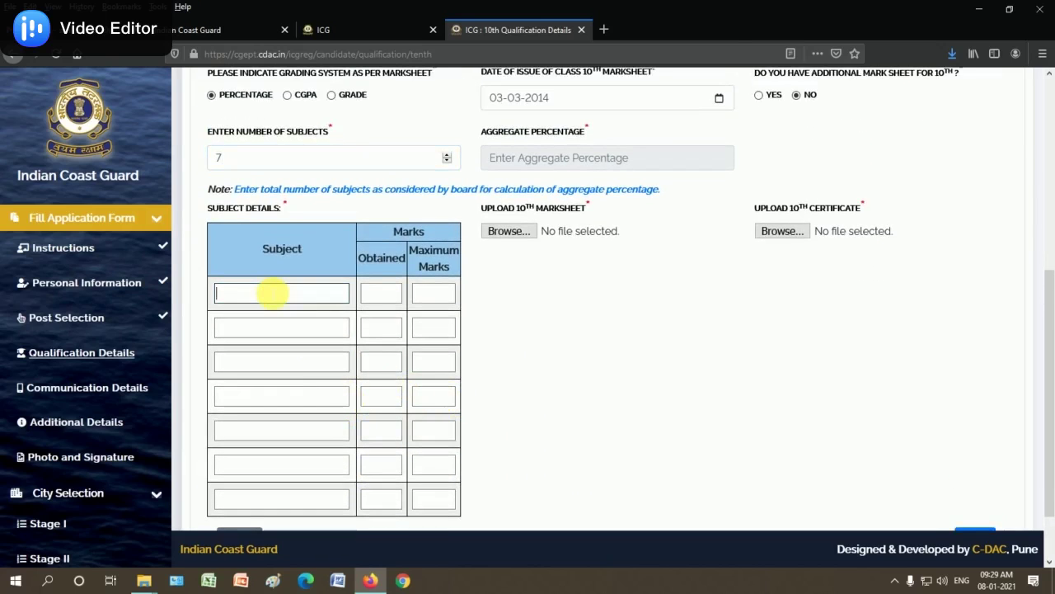
pyautogui.write('BEN')
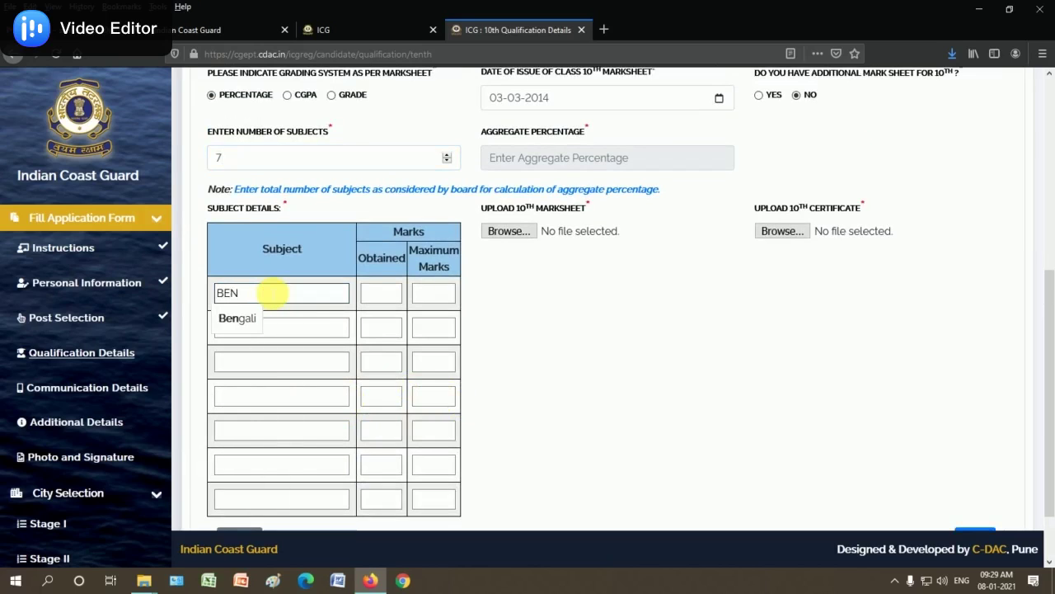
pyautogui.click(245, 322)
pyautogui.click(266, 333)
pyautogui.write('ENG')
pyautogui.click(251, 355)
pyautogui.click(271, 363)
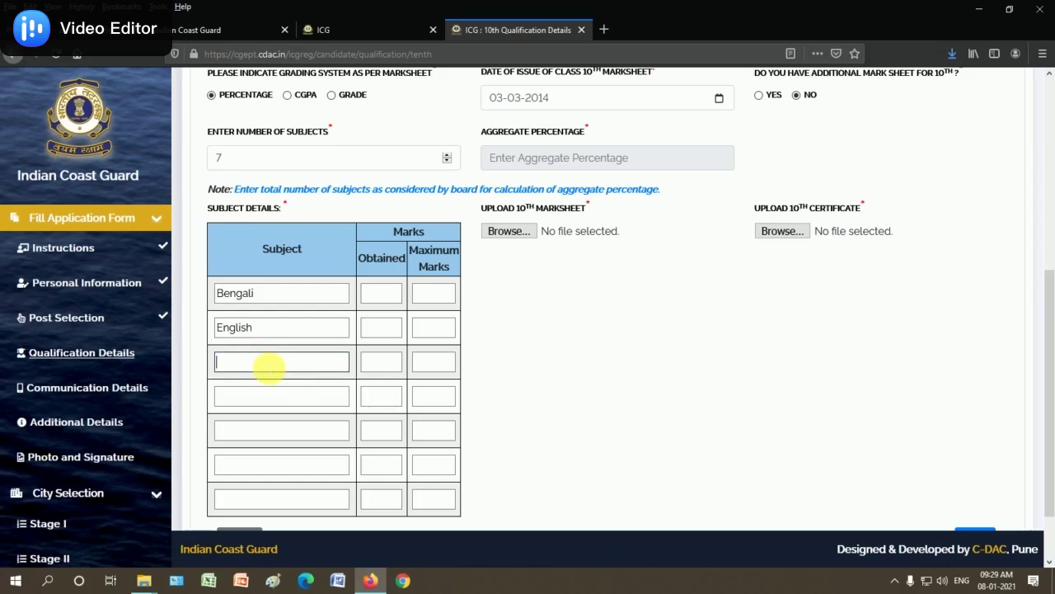
pyautogui.write('MATH')
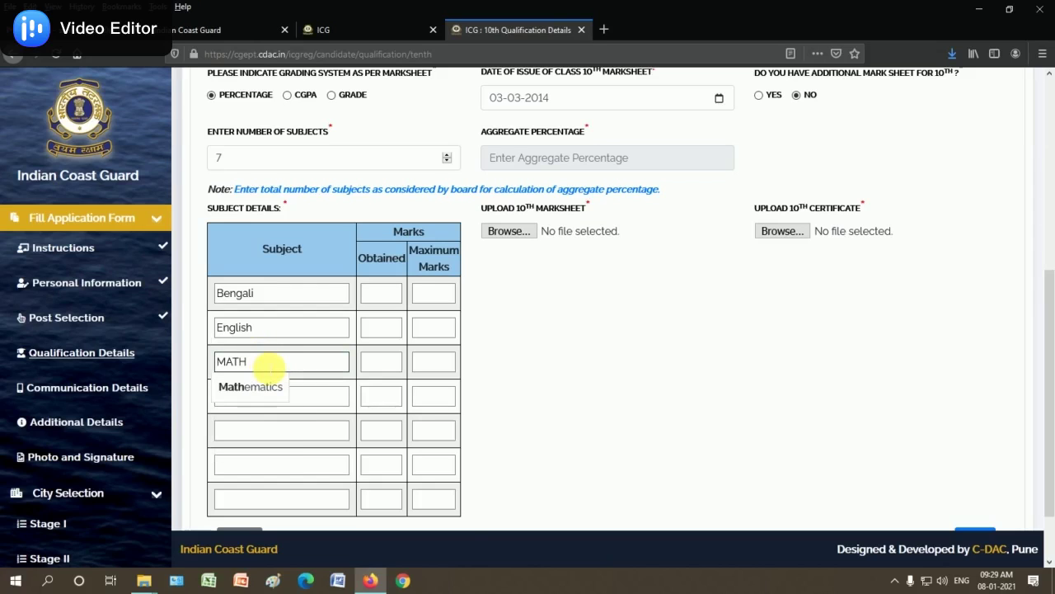
pyautogui.click(273, 385)
pyautogui.click(282, 399)
pyautogui.write('PH')
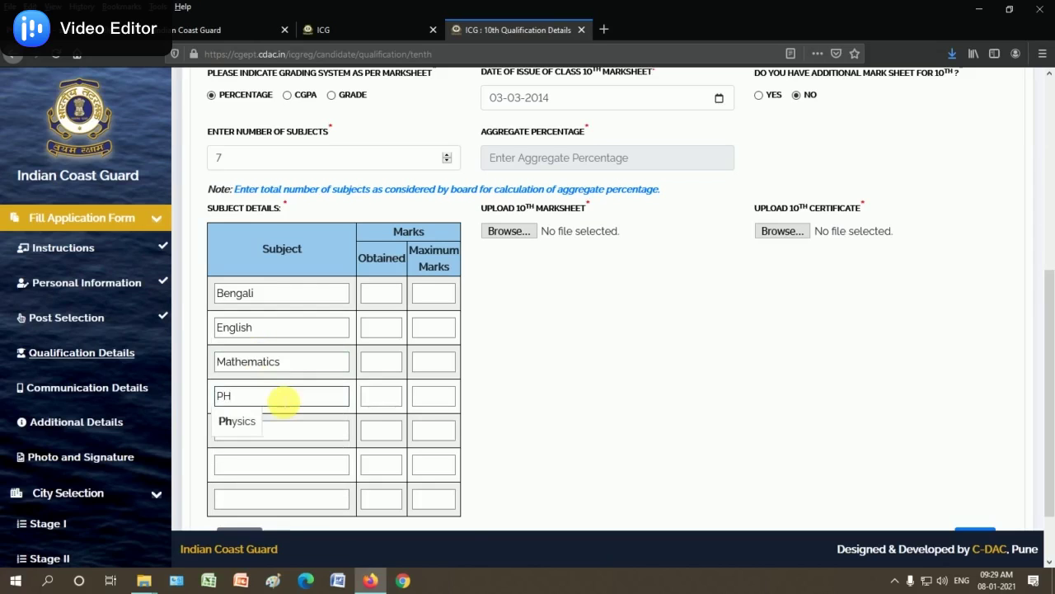
pyautogui.write('Y')
pyautogui.click(251, 421)
# Enter Geography and History as the sixth and seventh subjects
pyautogui.click(266, 430)
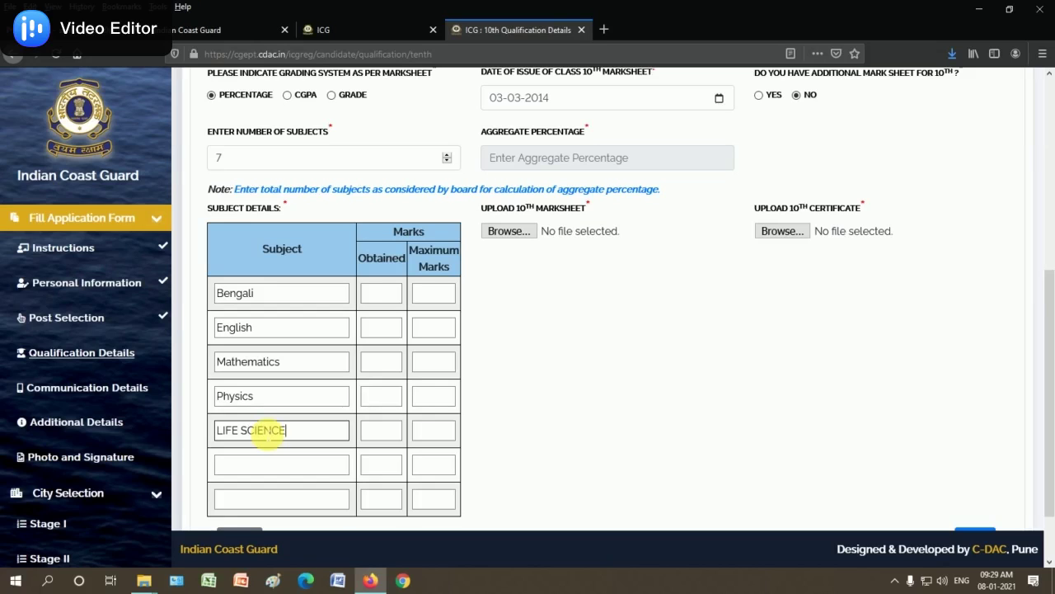
pyautogui.scroll(-1, 278, 448)
pyautogui.click(269, 404)
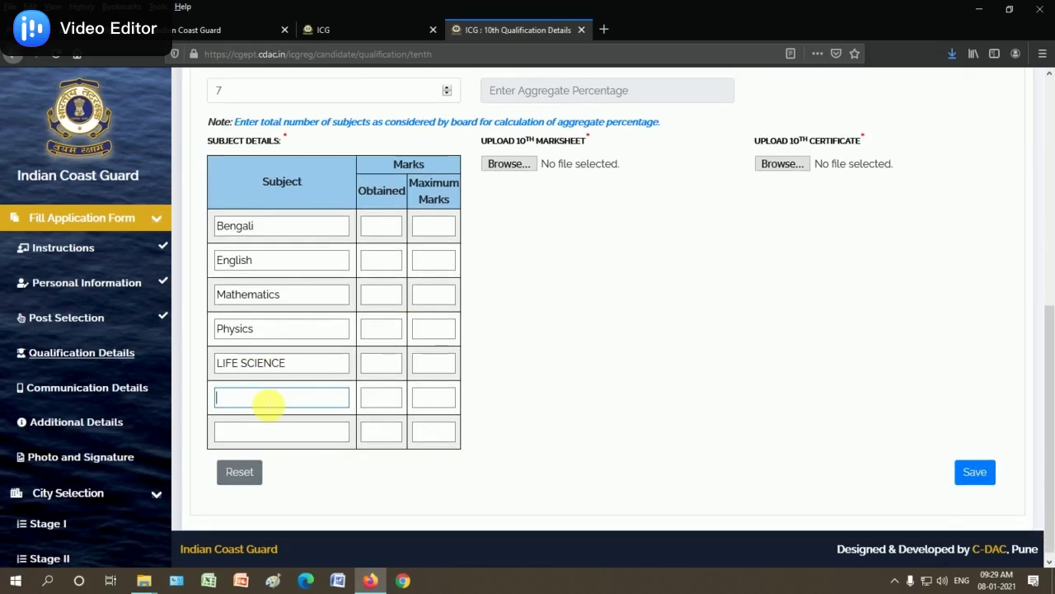
pyautogui.write('GEO')
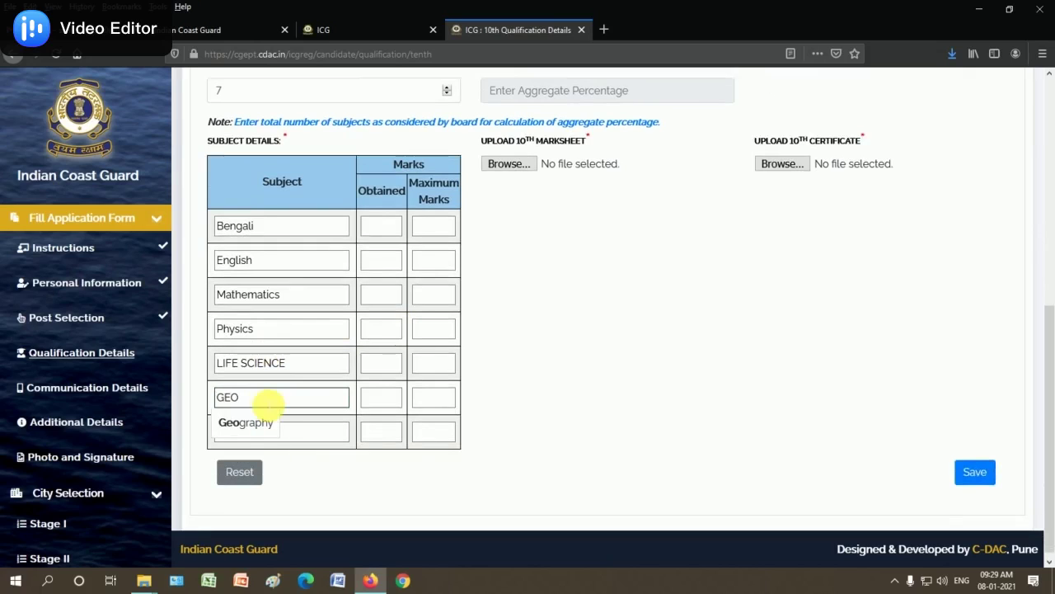
pyautogui.click(256, 422)
pyautogui.click(299, 433)
pyautogui.write('HIS')
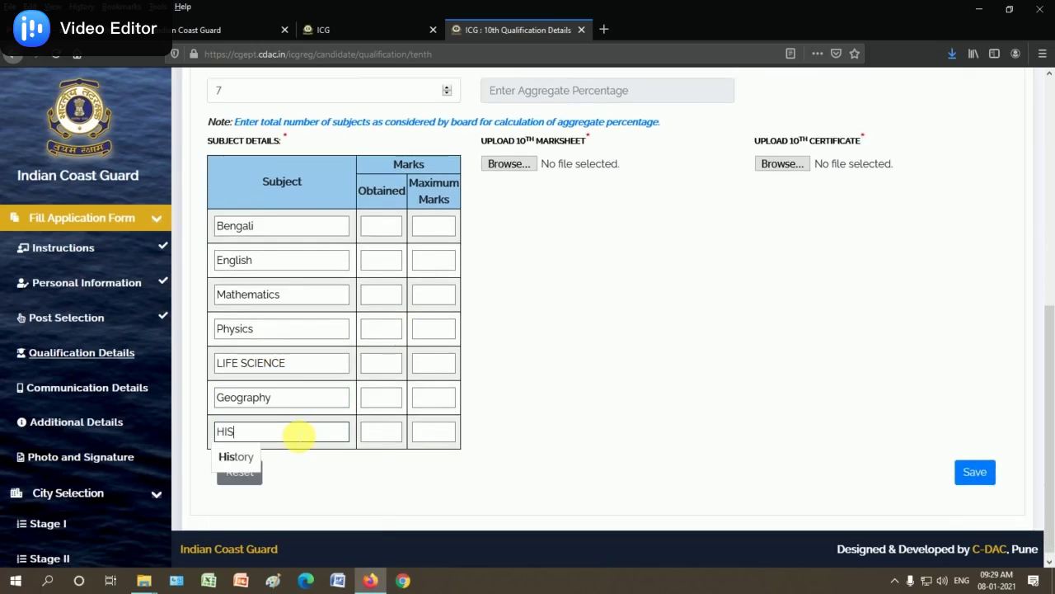
pyautogui.click(247, 456)
# Rename the fourth subject from Physics to PhysICAL SCIENCE
pyautogui.click(278, 332)
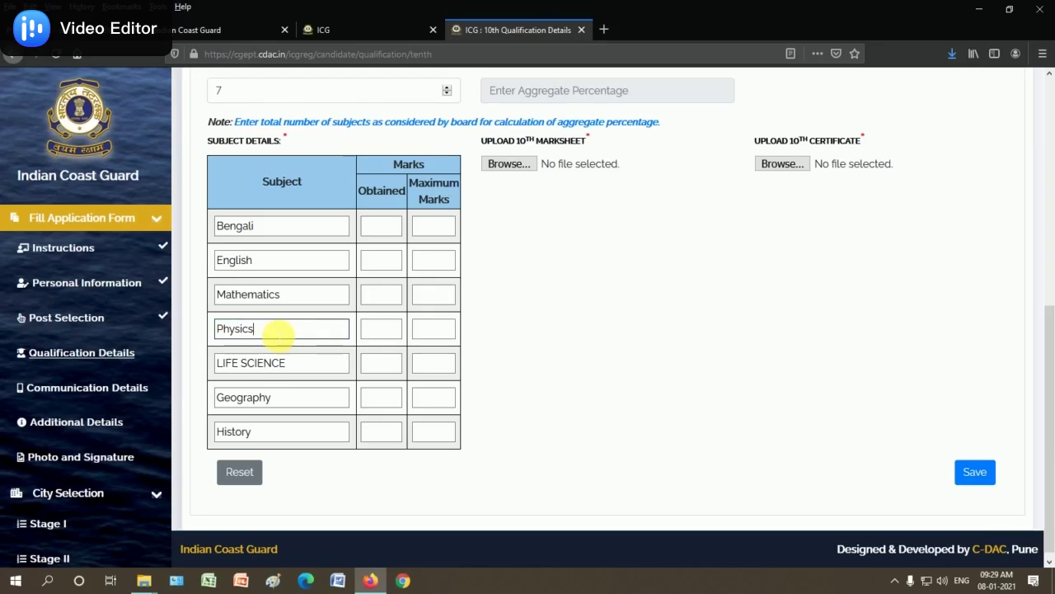
pyautogui.press('BackSpace')
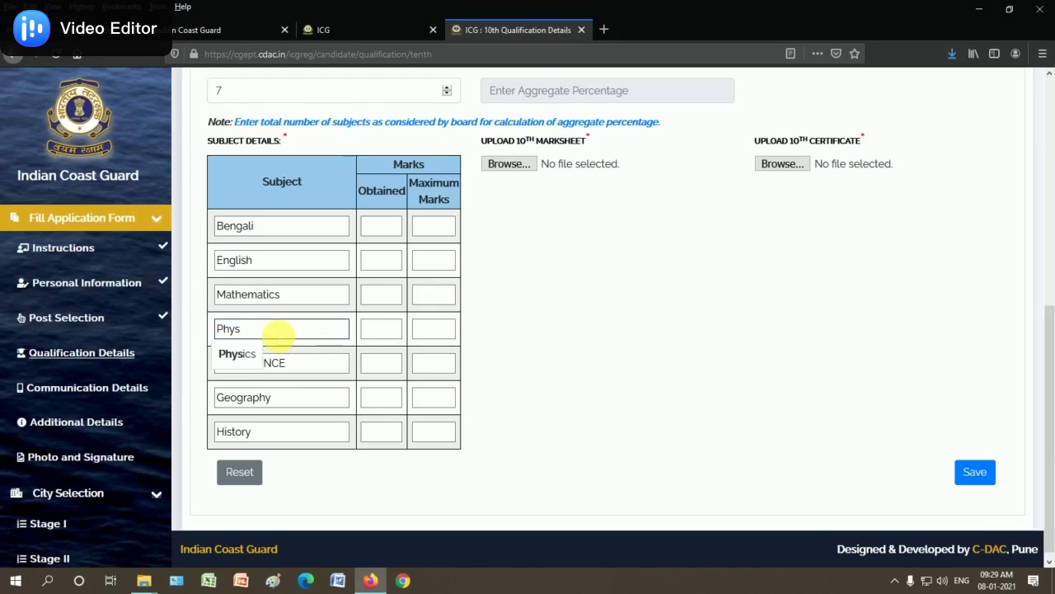
pyautogui.write('CAL SCIENCE')
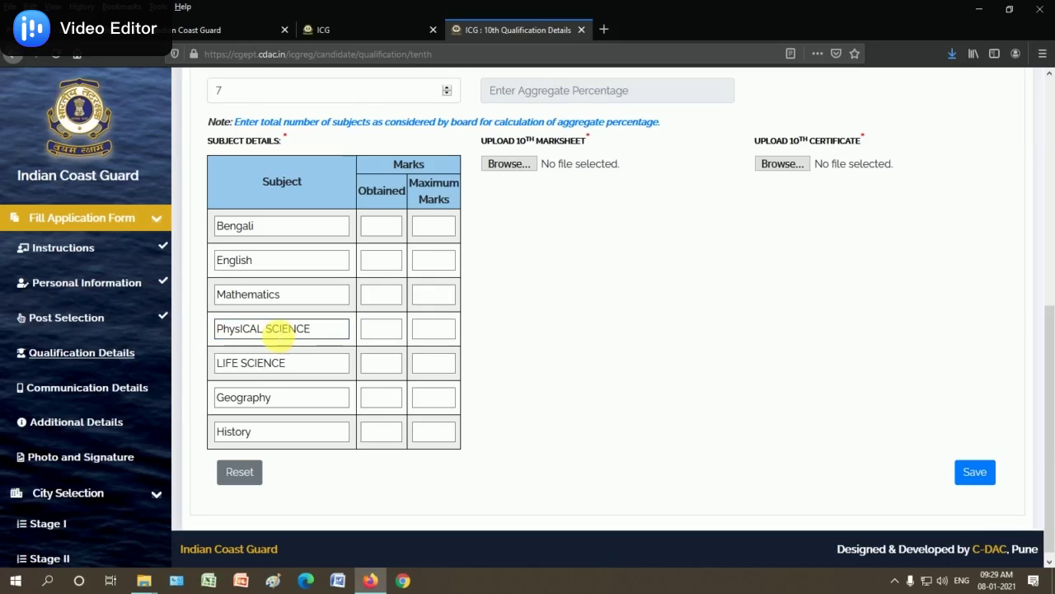
pyautogui.click(395, 366)
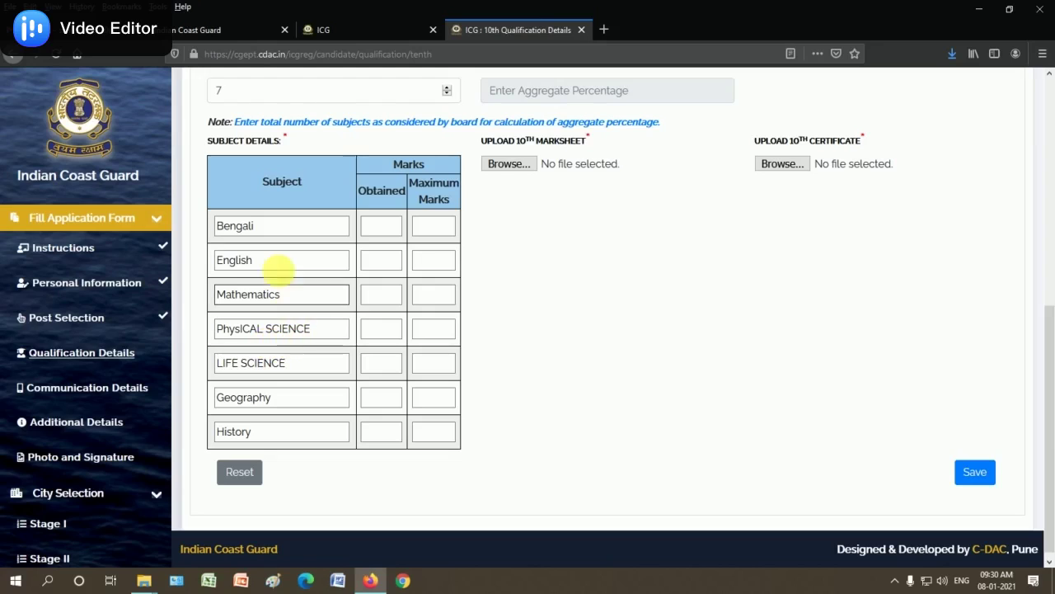
# Enter maximum marks of 100 for Bengali and English, and 85 obtained in Mathematics
pyautogui.click(382, 231)
pyautogui.click(379, 267)
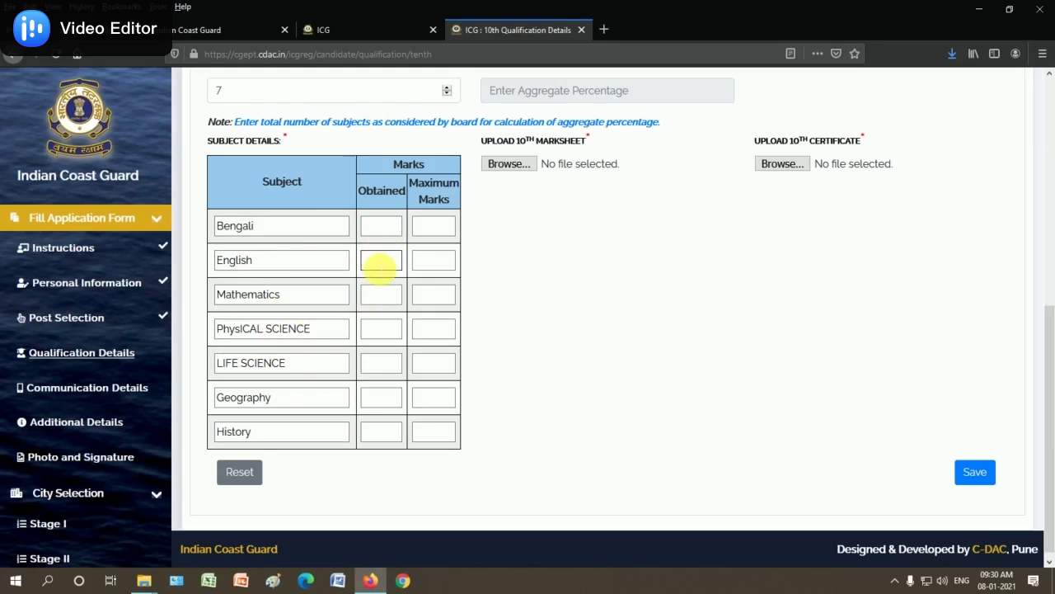
pyautogui.click(435, 226)
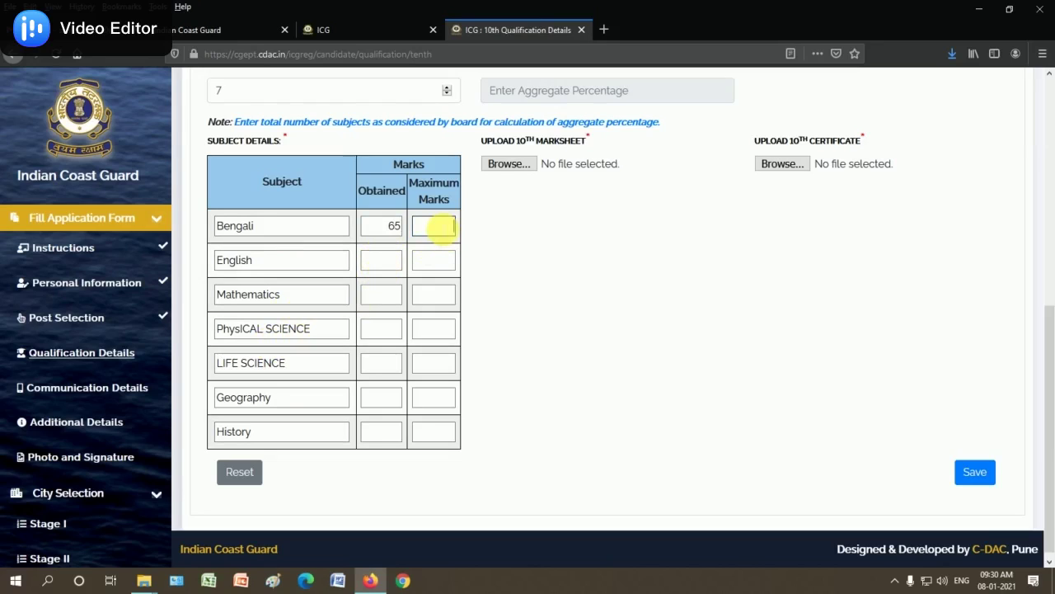
pyautogui.write('100')
pyautogui.click(372, 259)
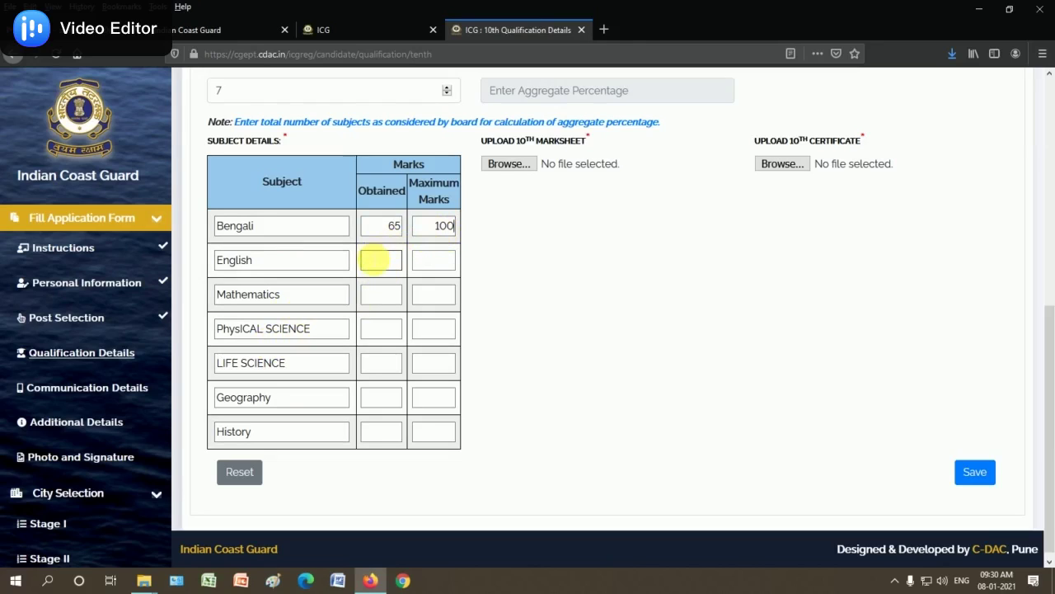
pyautogui.click(450, 263)
pyautogui.write('100')
pyautogui.click(384, 294)
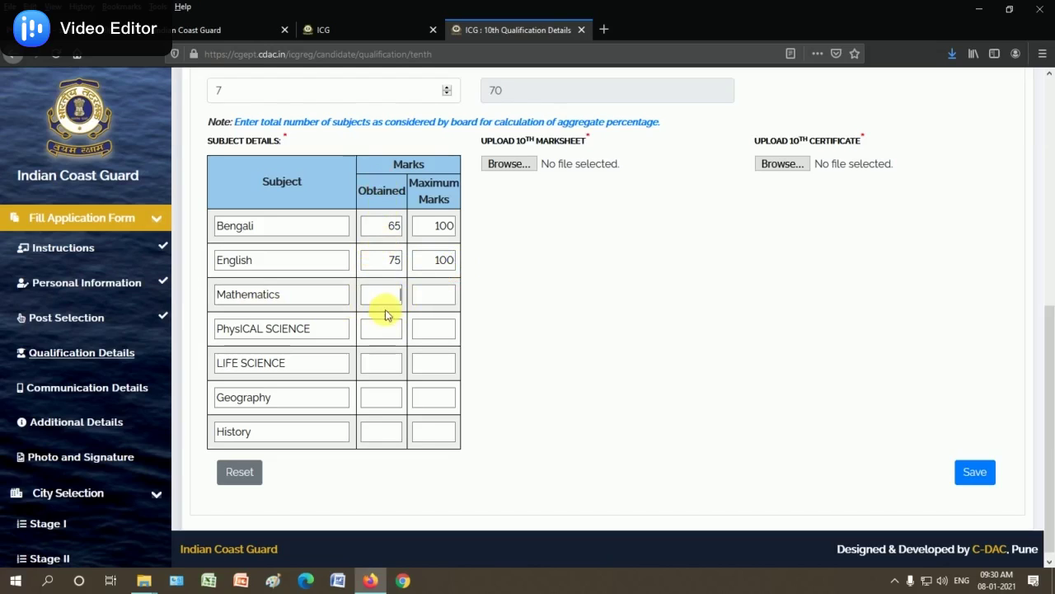
pyautogui.write('85')
# Fill marks for PhysICAL SCIENCE, LIFE SCIENCE, Geography and History so the aggregate reads 77.142%
pyautogui.click(434, 302)
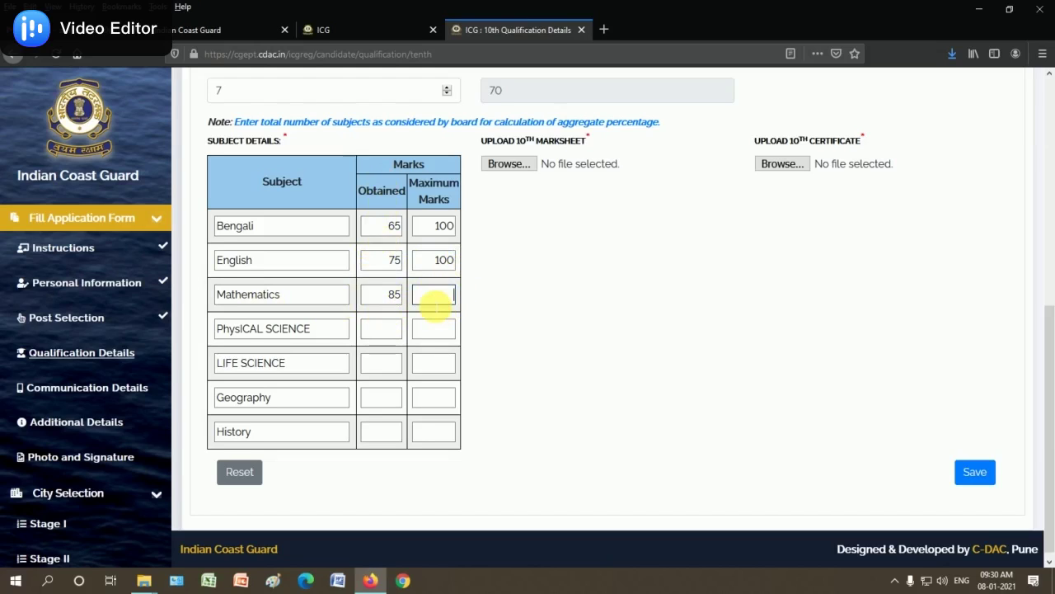
pyautogui.click(380, 330)
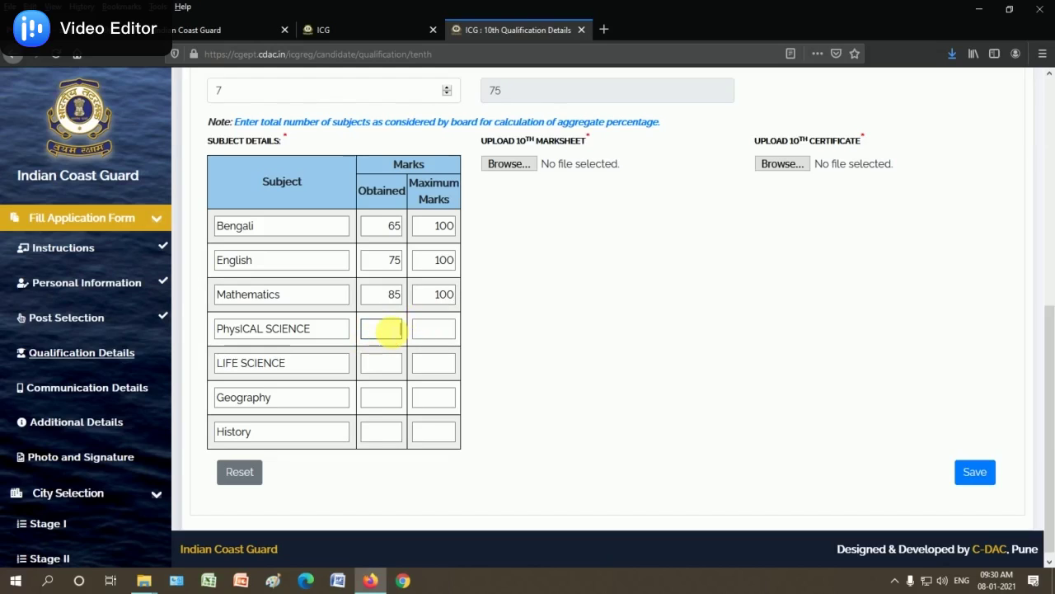
pyautogui.click(447, 330)
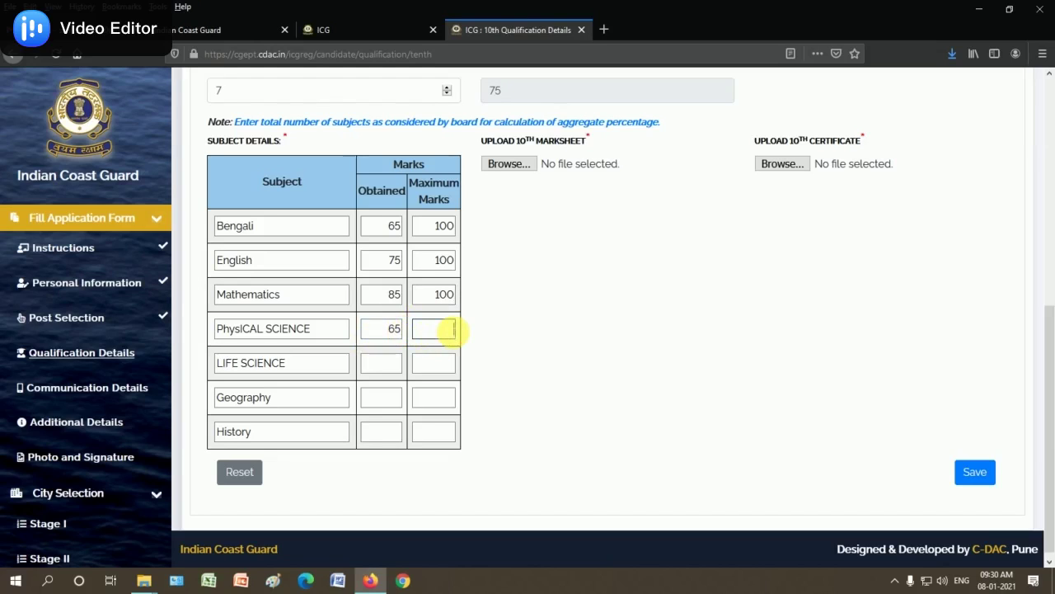
pyautogui.click(380, 367)
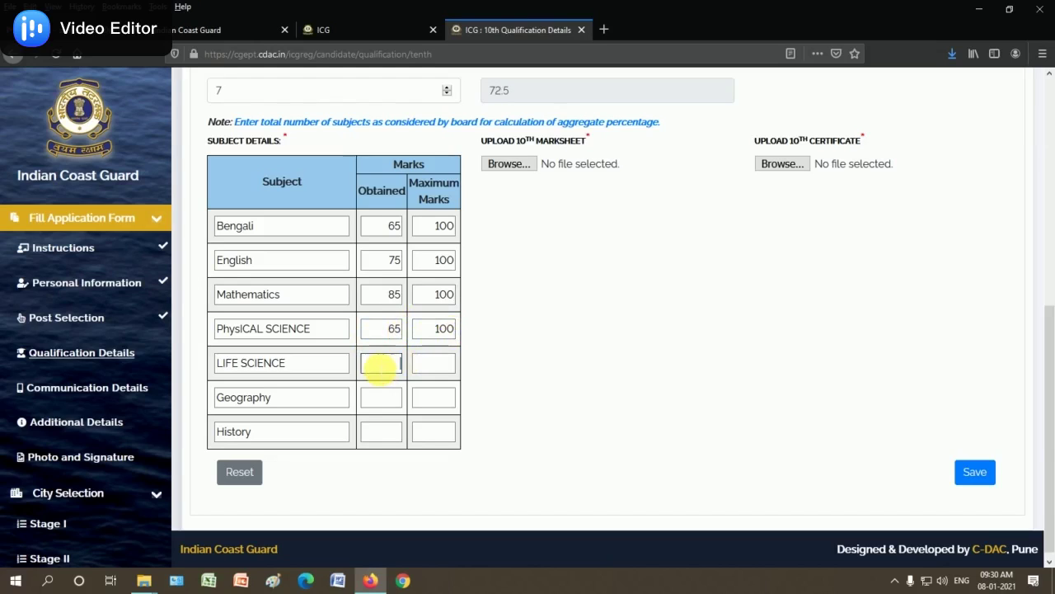
pyautogui.click(453, 369)
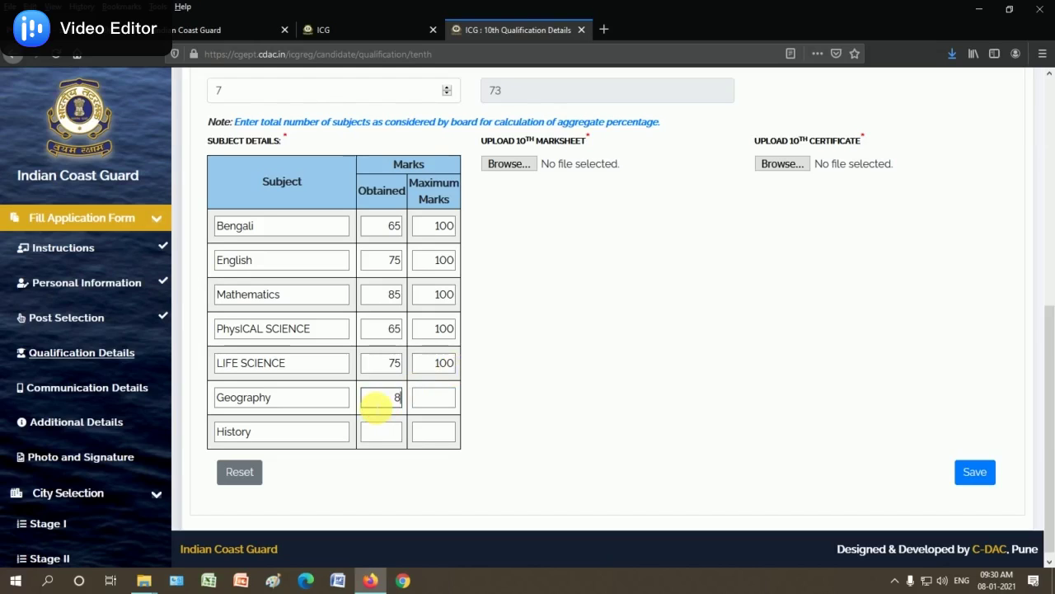
pyautogui.click(436, 402)
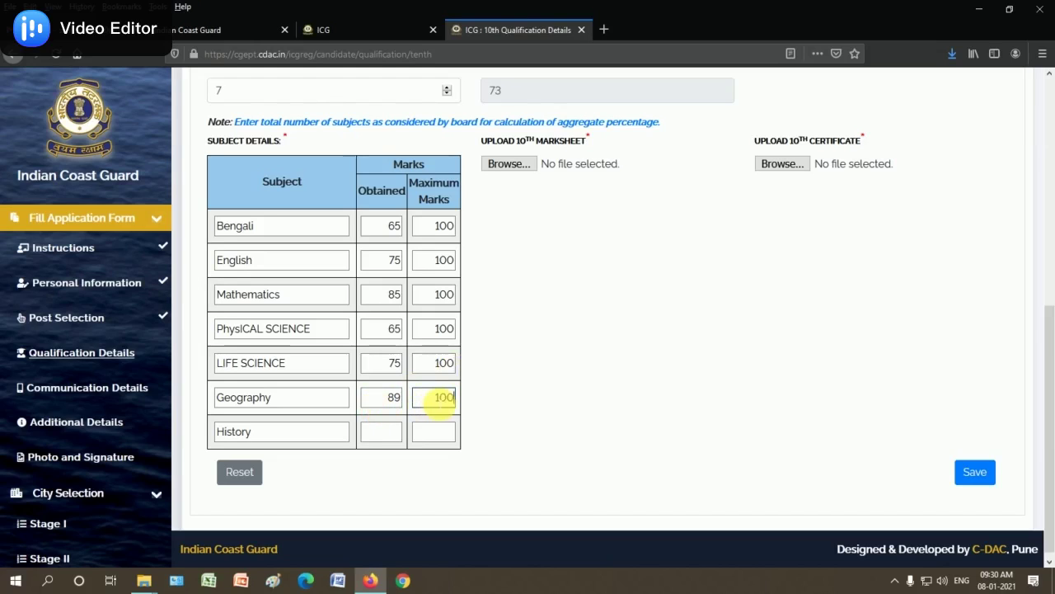
pyautogui.click(402, 431)
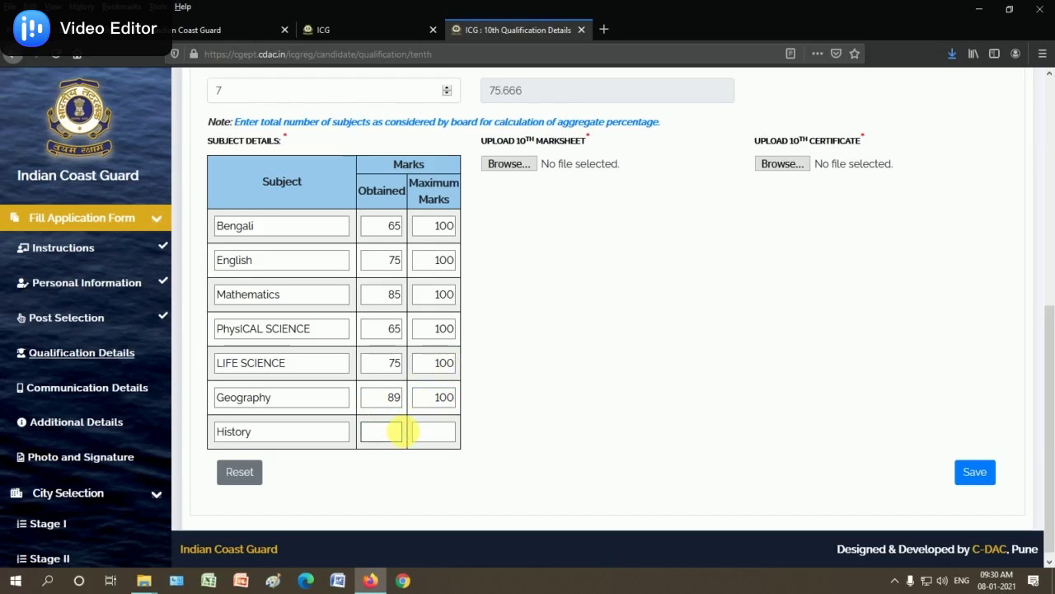
pyautogui.click(432, 441)
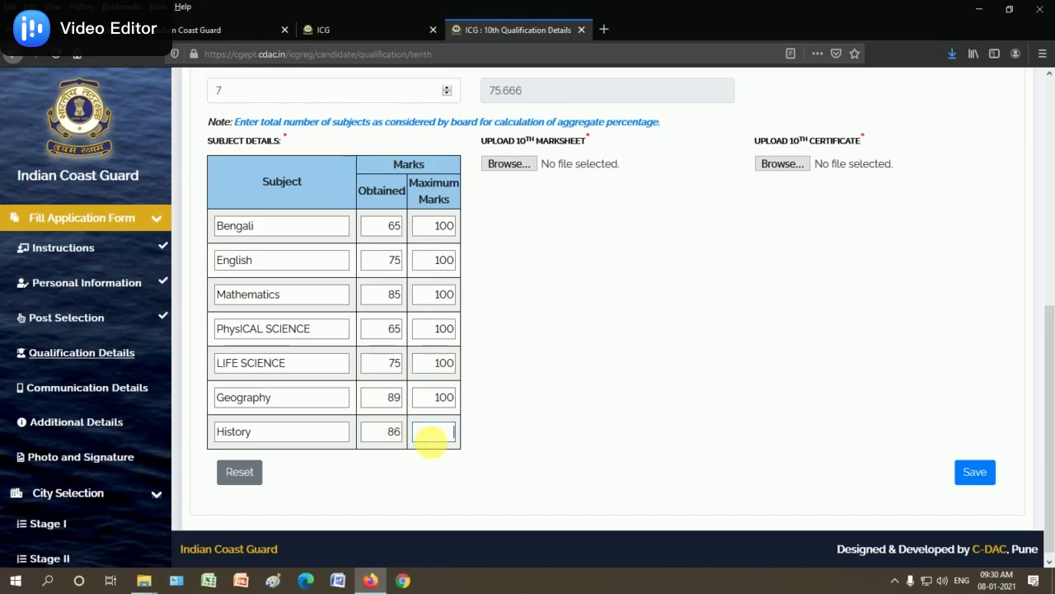
pyautogui.click(602, 459)
# Attach the admit image as the 10th marksheet
pyautogui.scroll(1, 559, 445)
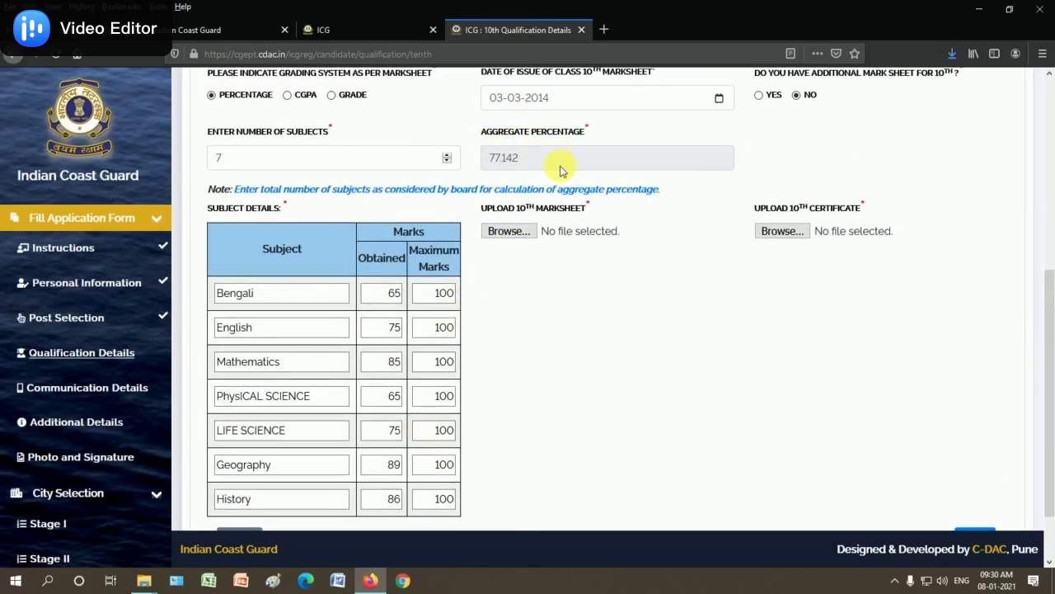
pyautogui.click(513, 234)
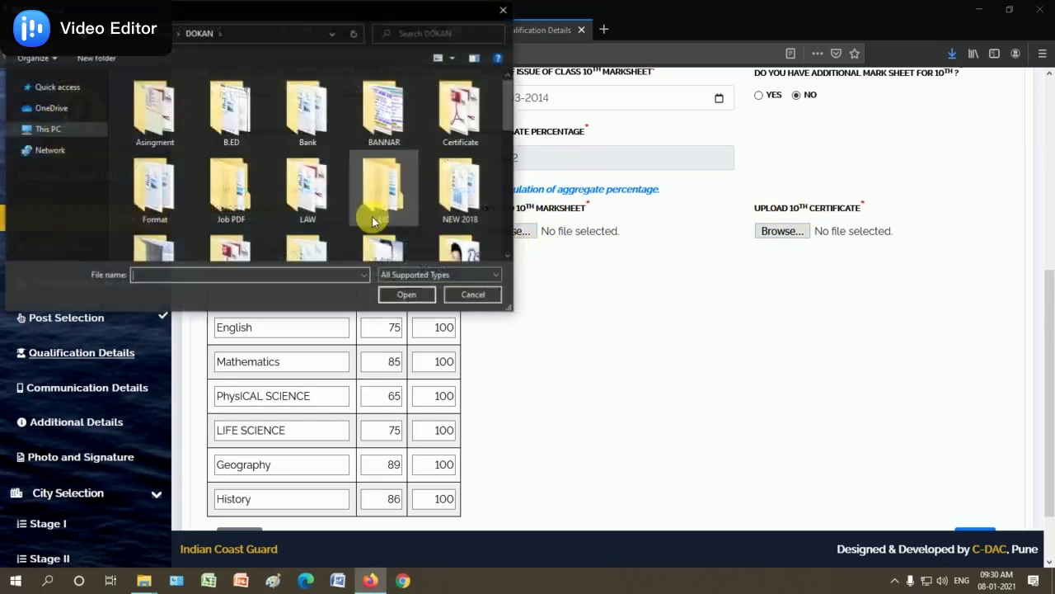
pyautogui.moveTo(503, 131); pyautogui.dragTo(506, 228)
pyautogui.click(223, 157)
pyautogui.click(157, 149)
pyautogui.click(406, 295)
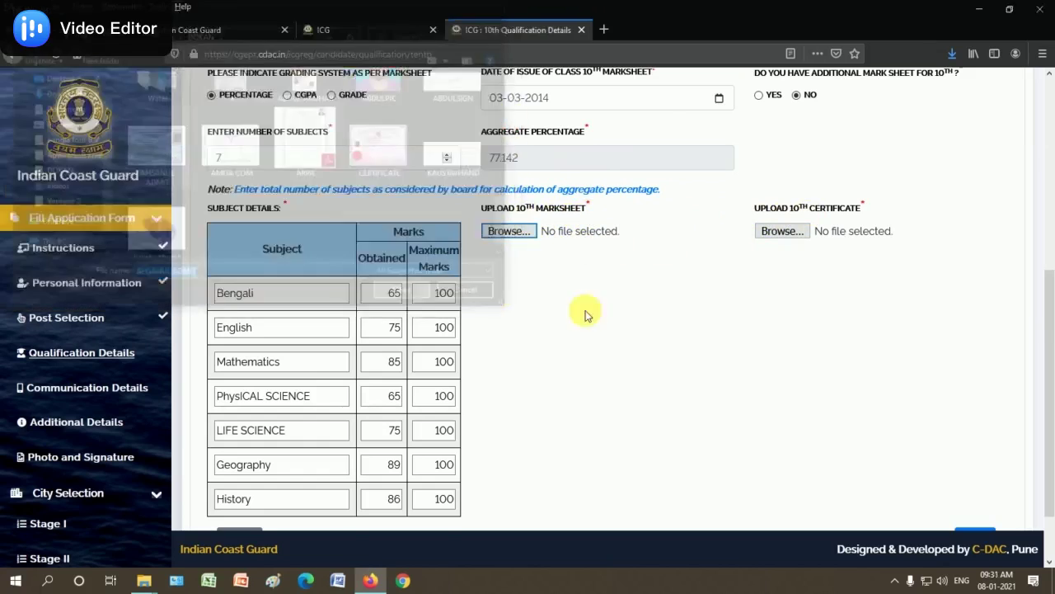
pyautogui.click(665, 184)
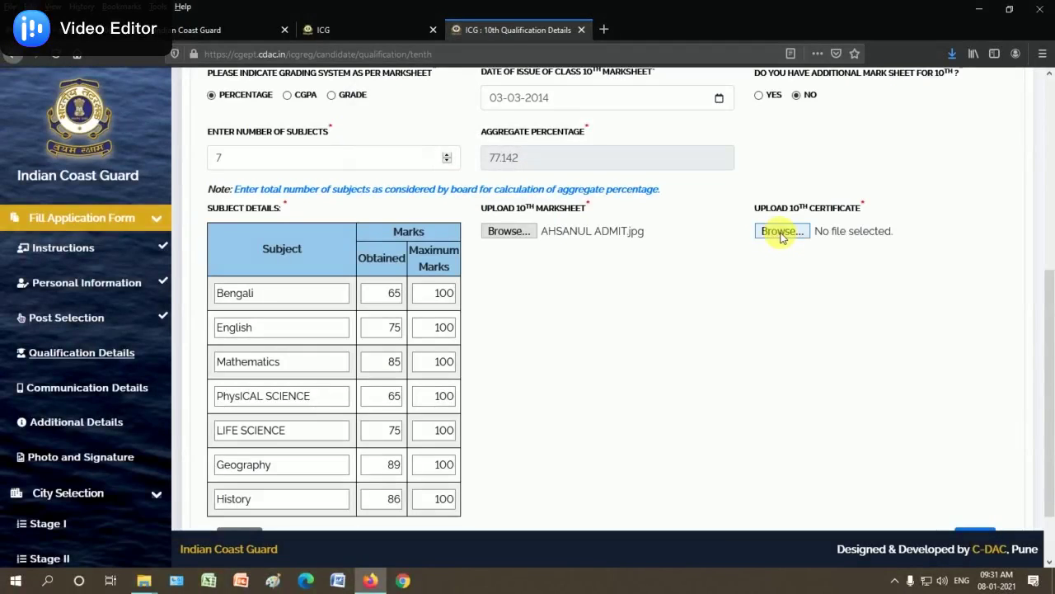
# Attach the certificate image for the 10th certificate and save the qualification details
pyautogui.click(486, 230)
pyautogui.scroll(-10, 500, 124)
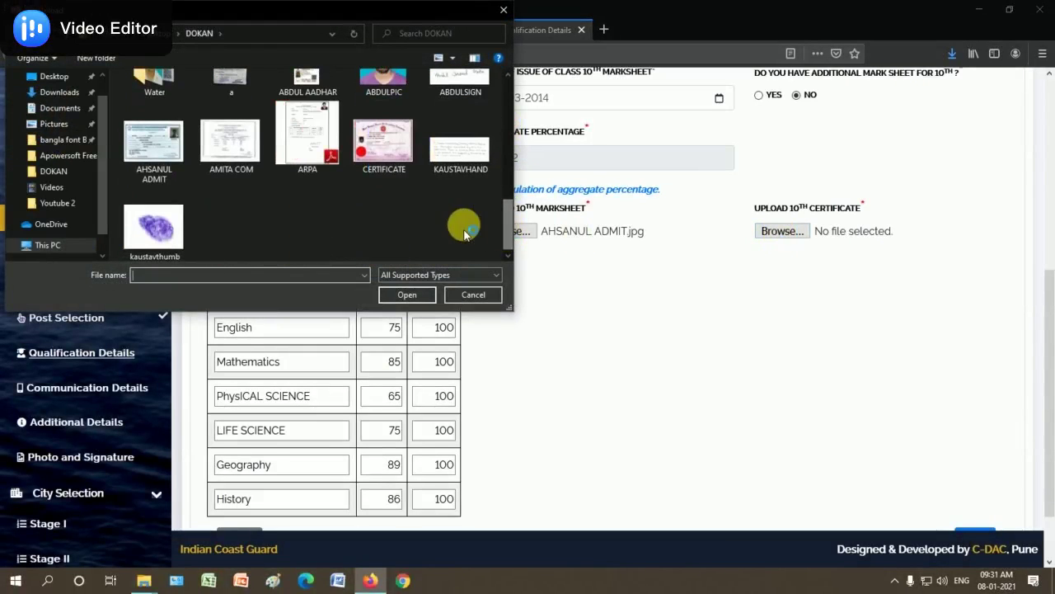
pyautogui.click(233, 148)
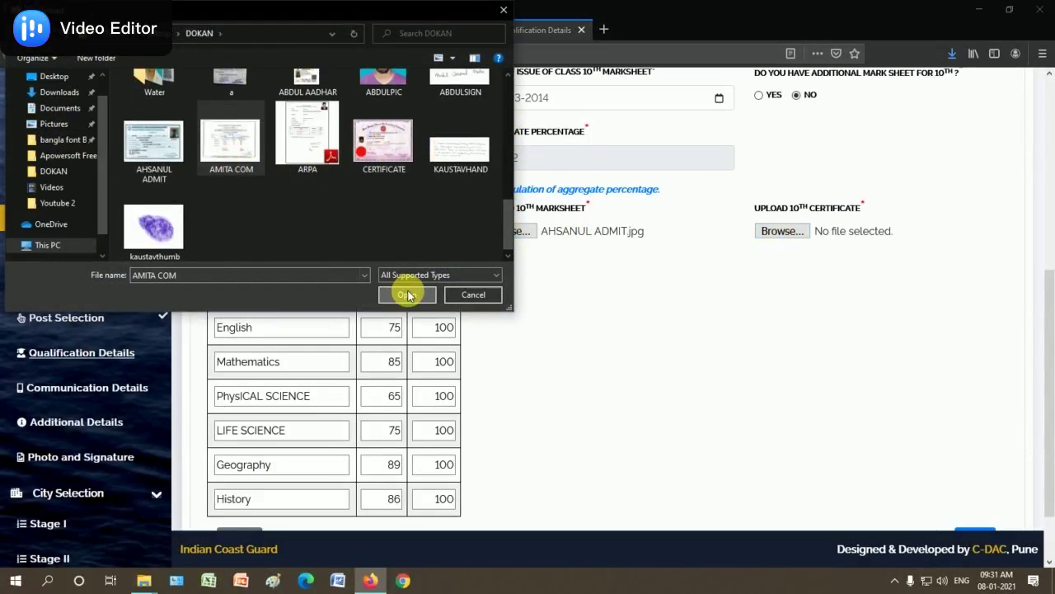
pyautogui.click(407, 294)
pyautogui.click(666, 184)
pyautogui.scroll(-2, 777, 377)
pyautogui.click(975, 466)
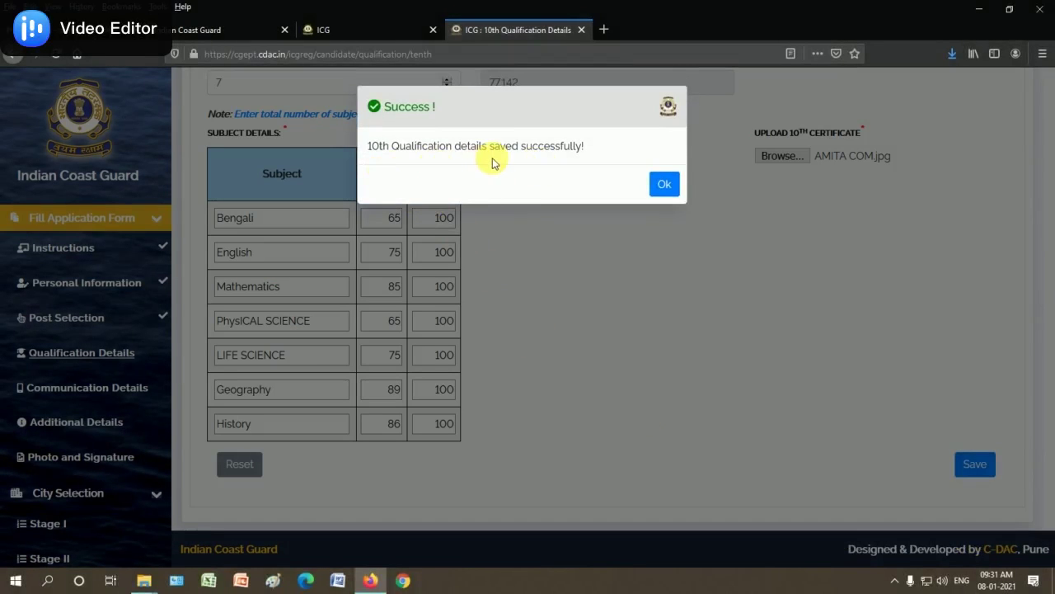
pyautogui.click(666, 186)
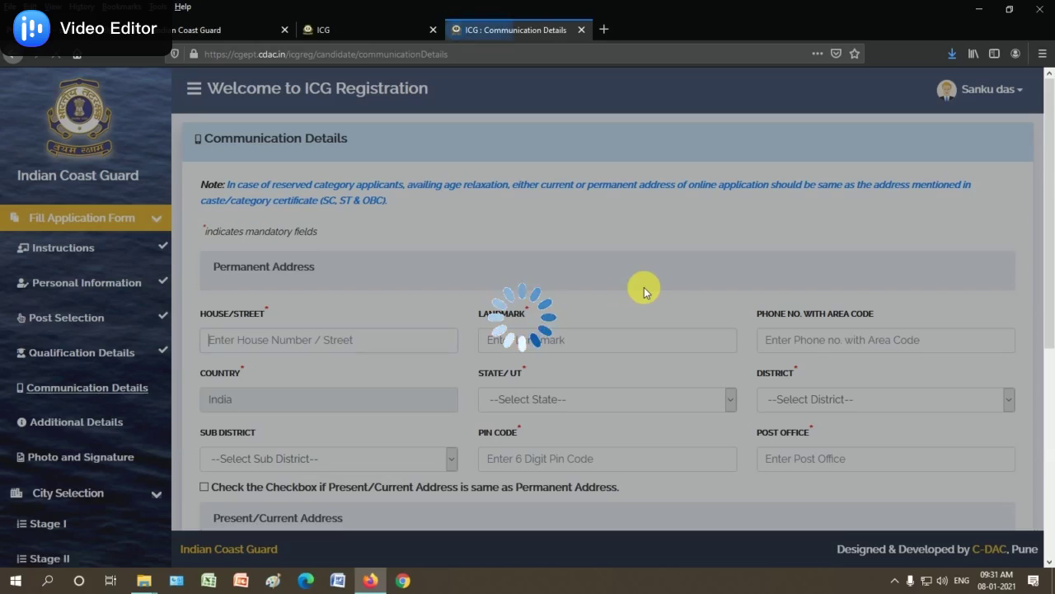
# Enter 'BA' in the address field and in the Landmark field
pyautogui.scroll(-2, 313, 313)
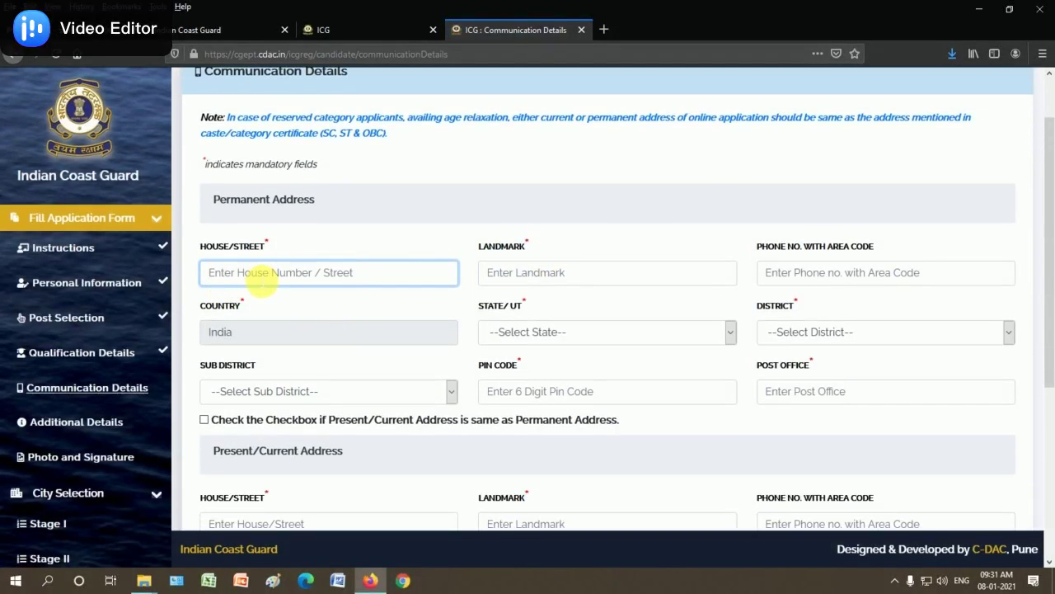
pyautogui.write('BALURGHAT')
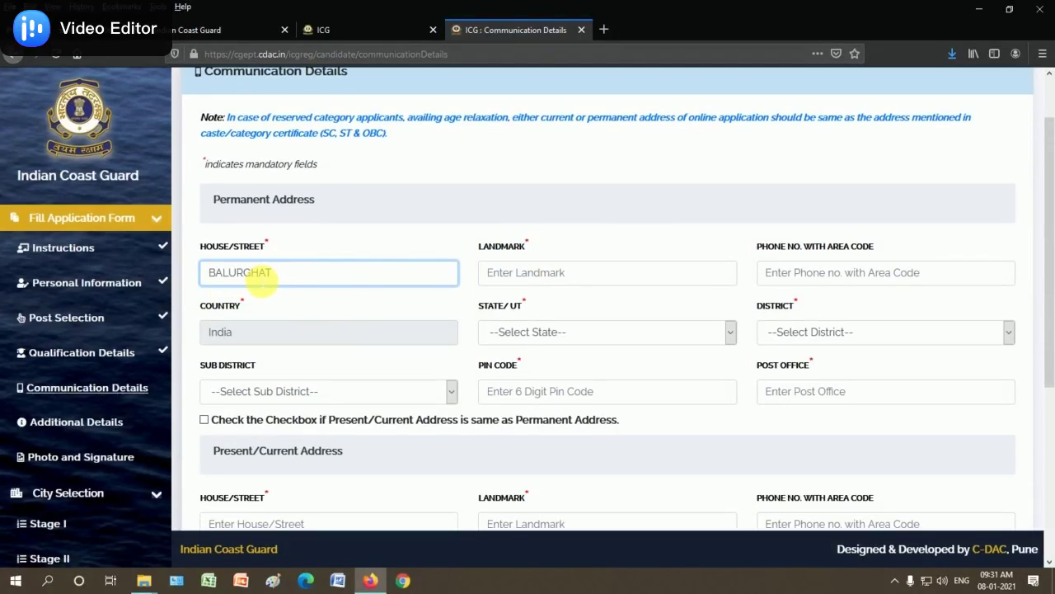
pyautogui.click(540, 277)
pyautogui.write('BALURGHAT')
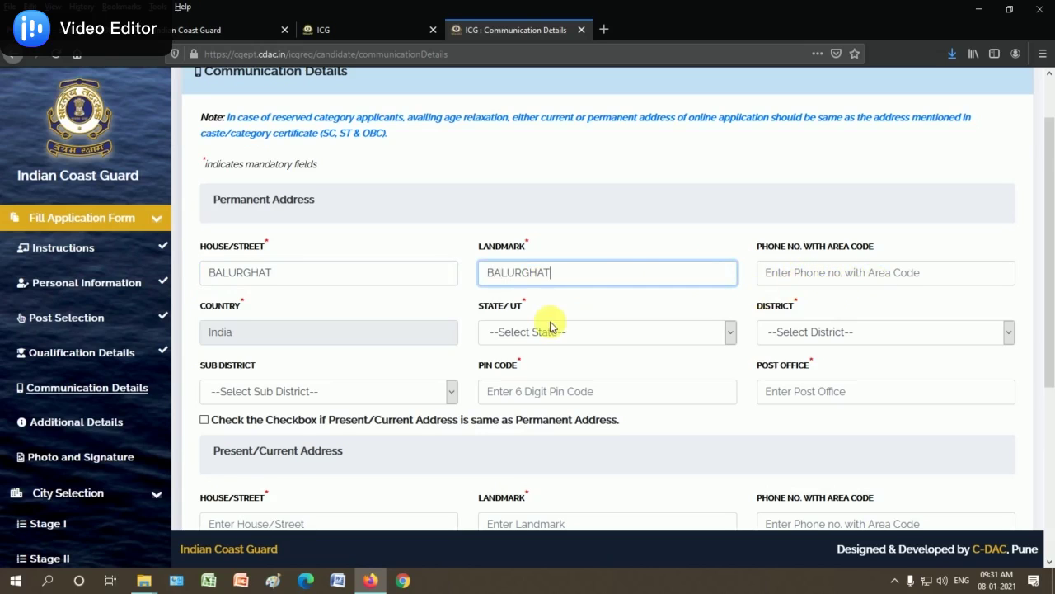
pyautogui.scroll(-3, 494, 326)
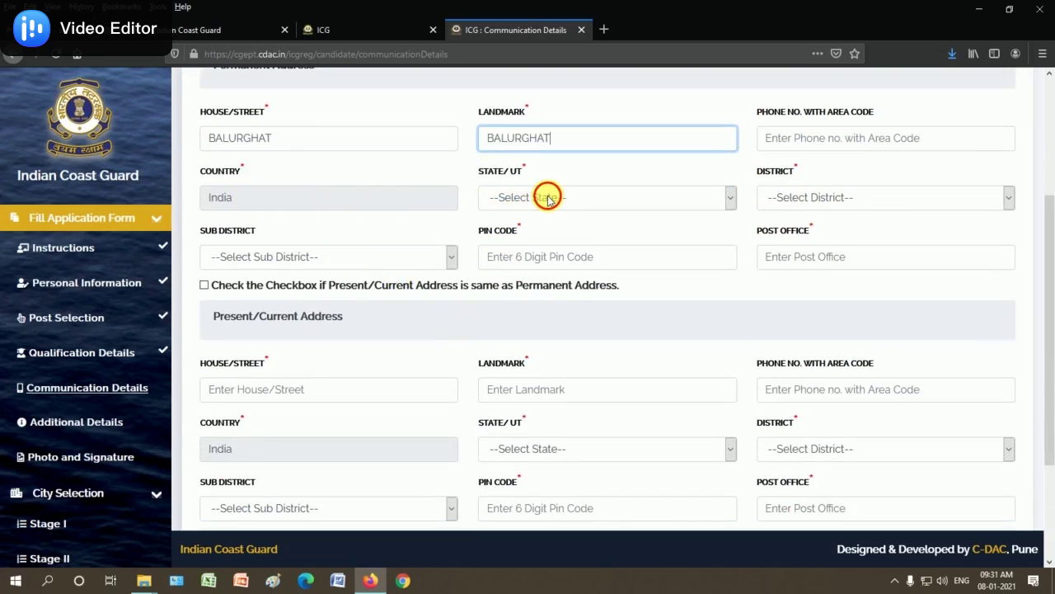
# Set the permanent address to West Bengal, district Dinajpur Dakshin, sub district Balurghat
pyautogui.click(546, 198)
pyautogui.scroll(-6, 588, 429)
pyautogui.click(538, 559)
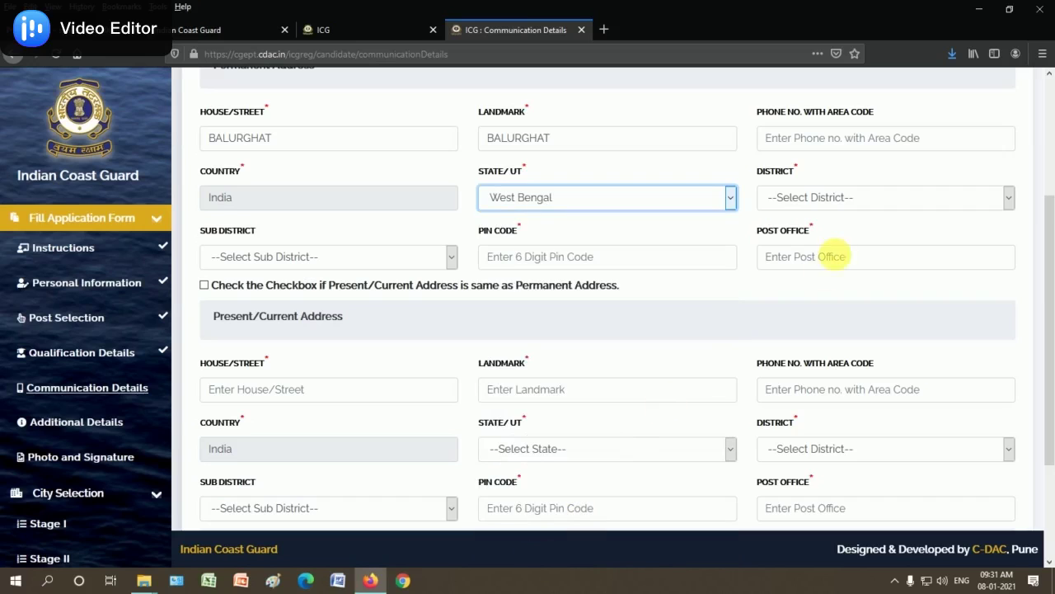
pyautogui.click(812, 198)
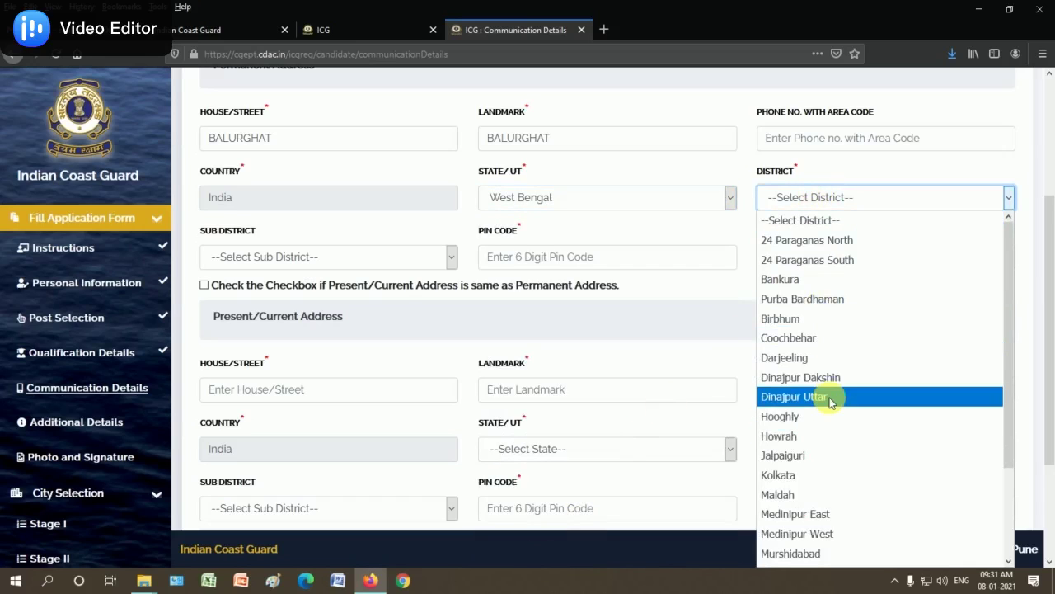
pyautogui.click(825, 376)
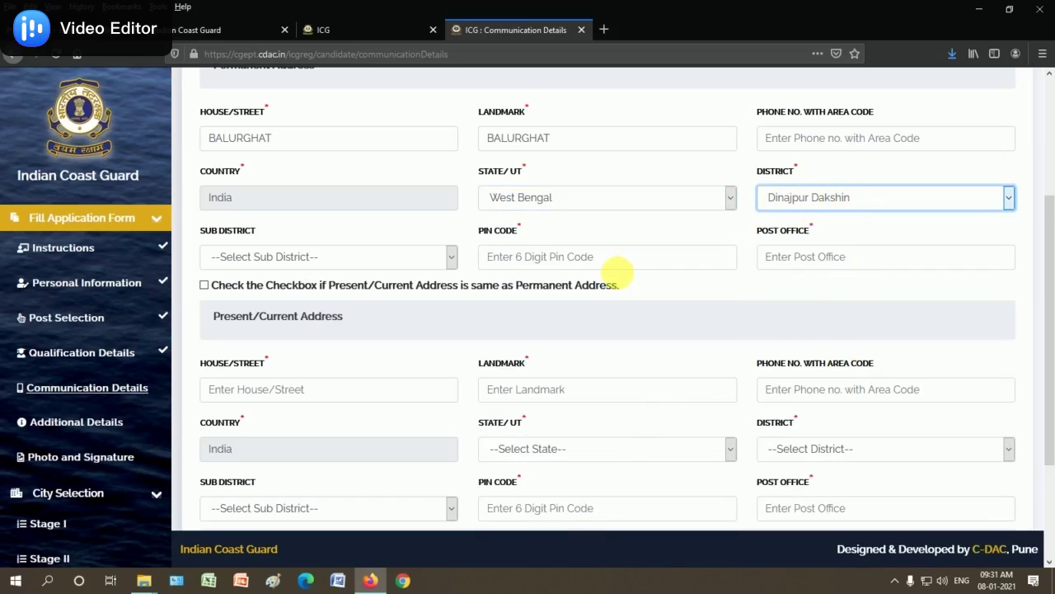
pyautogui.click(275, 259)
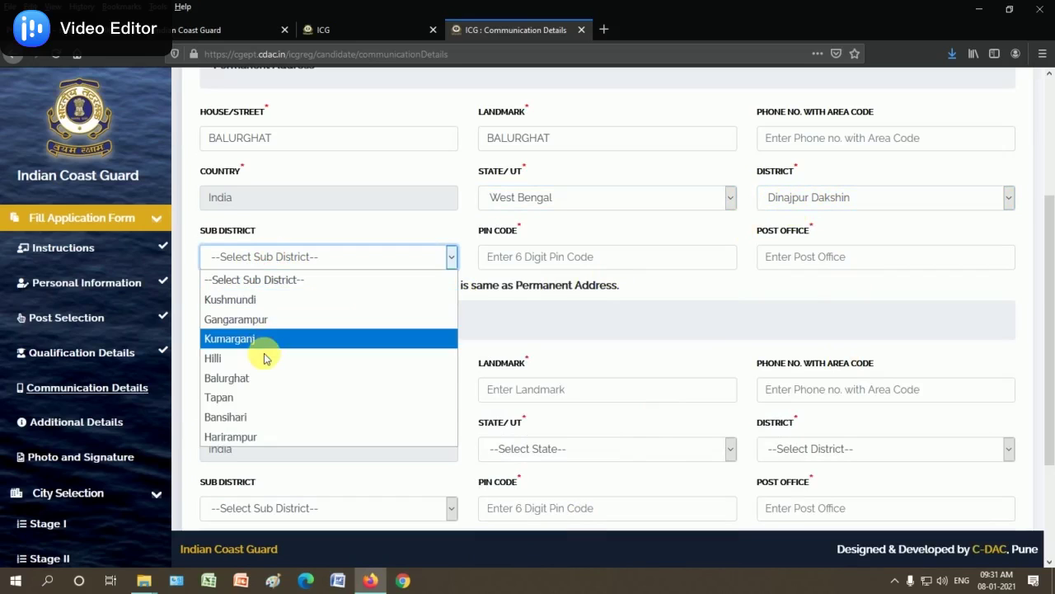
pyautogui.click(251, 378)
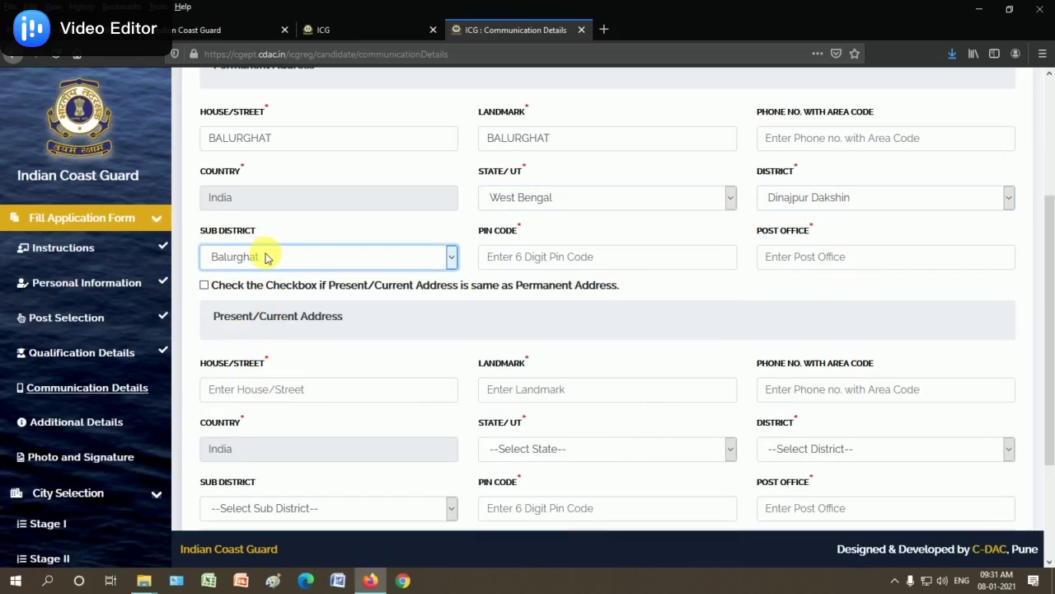
# Enter PIN code 733101, fill the post office, and make the present address match the permanent address
pyautogui.click(509, 257)
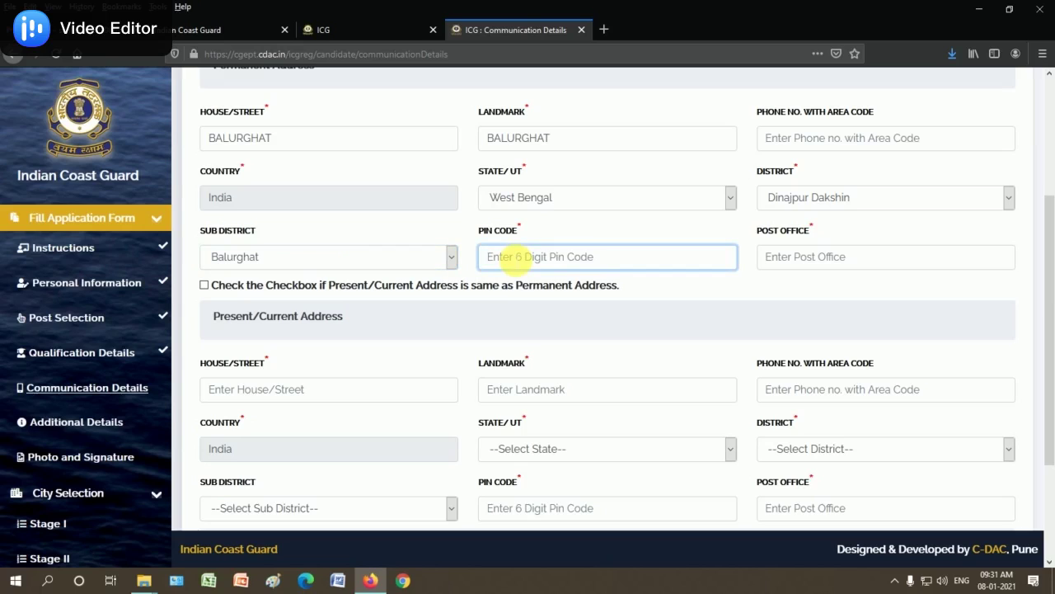
pyautogui.write('733101')
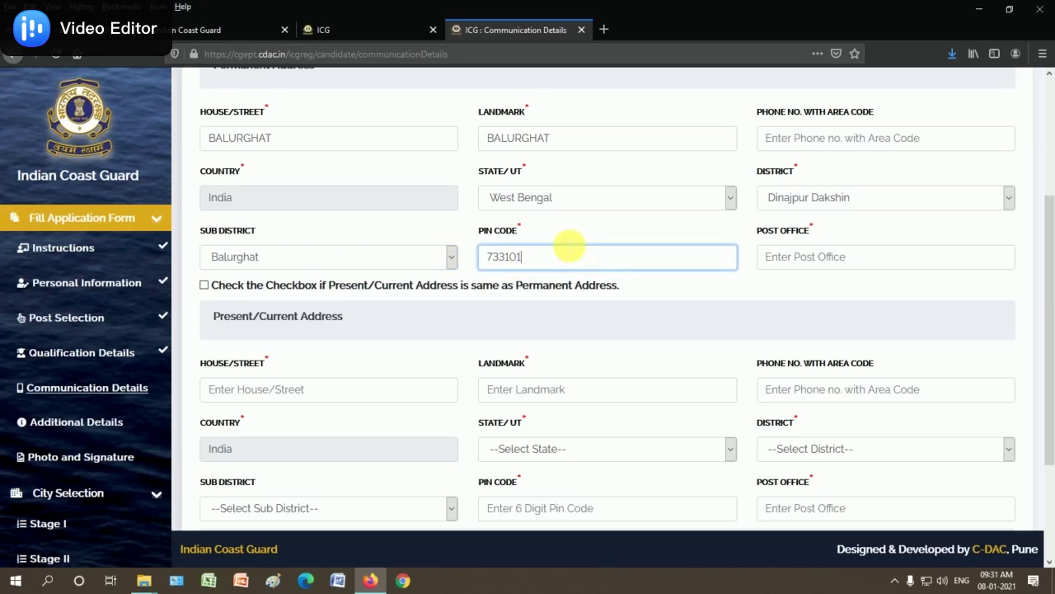
pyautogui.click(815, 267)
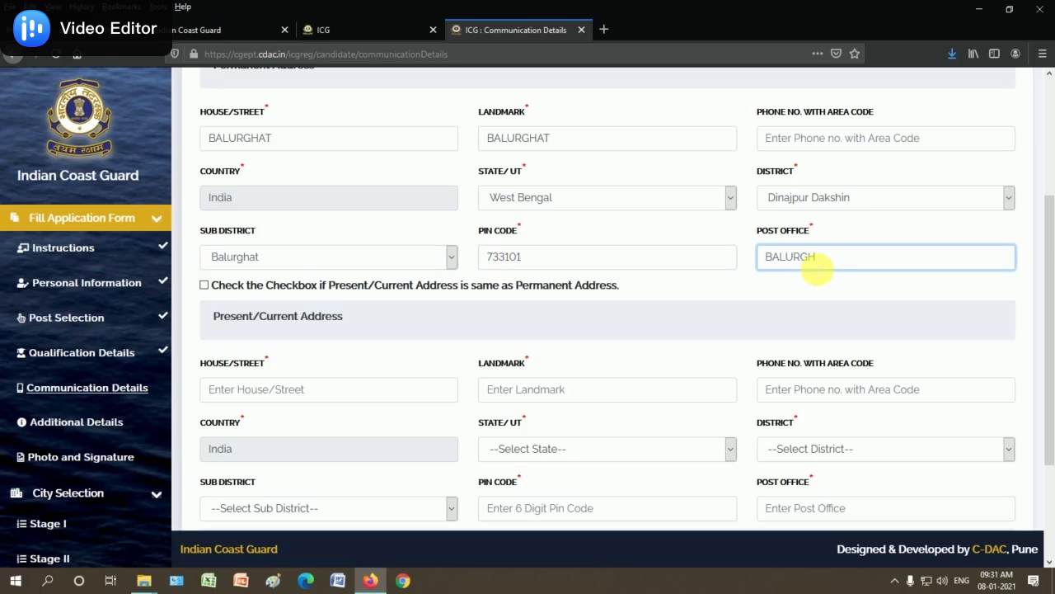
pyautogui.click(812, 282)
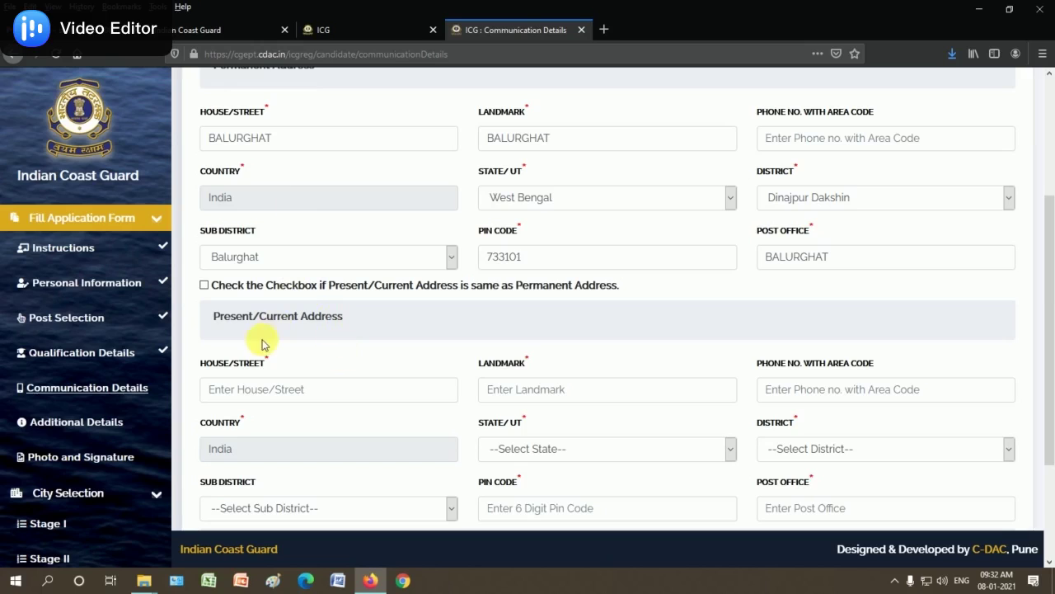
pyautogui.click(204, 285)
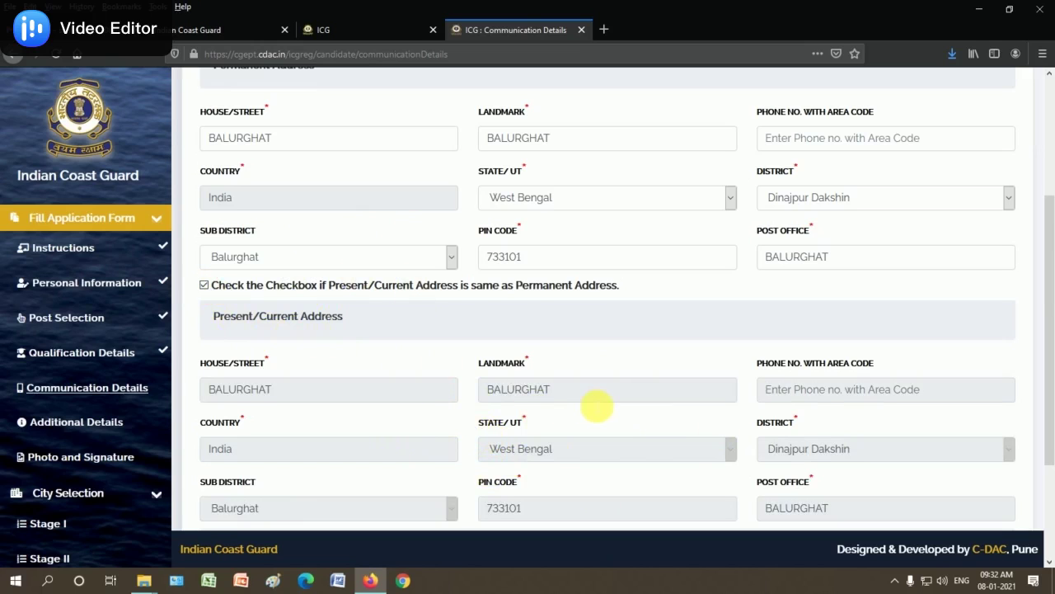
# Change the domicile state from Ladakh to West Bengal, save the communication details and confirm
pyautogui.scroll(-3, 597, 405)
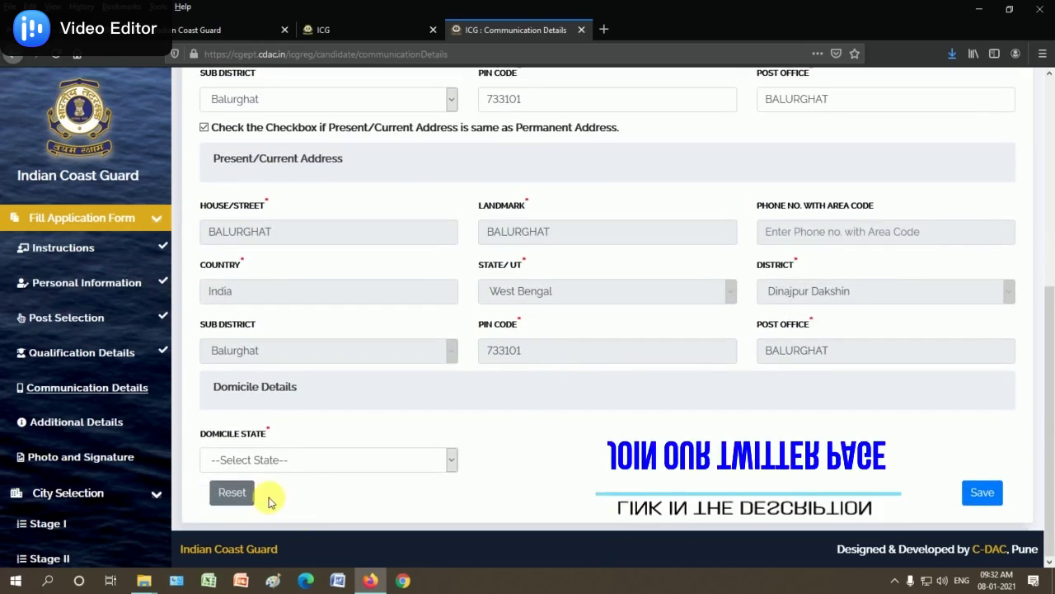
pyautogui.click(289, 460)
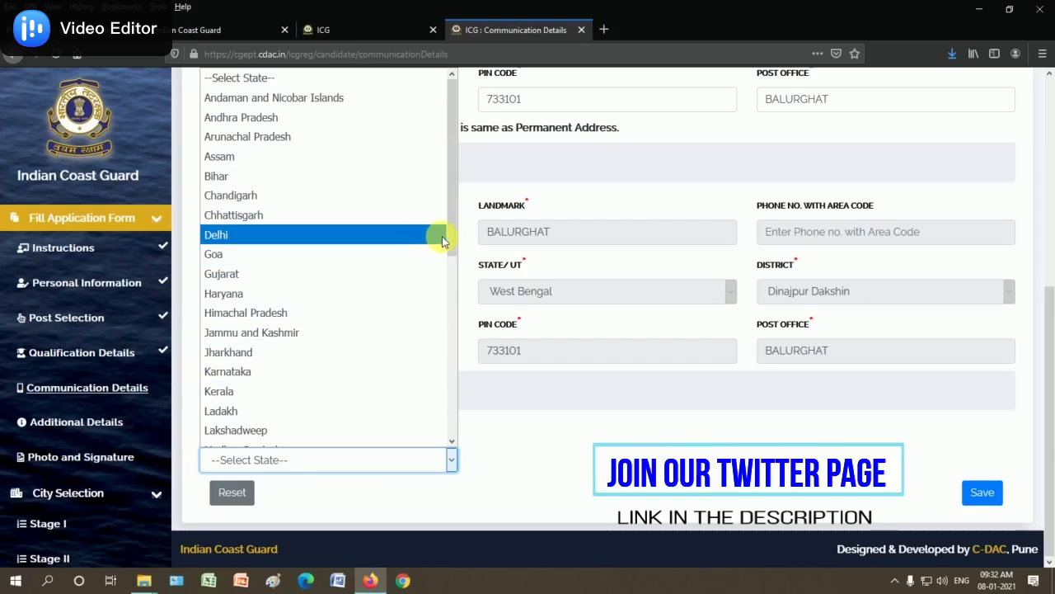
pyautogui.click(438, 411)
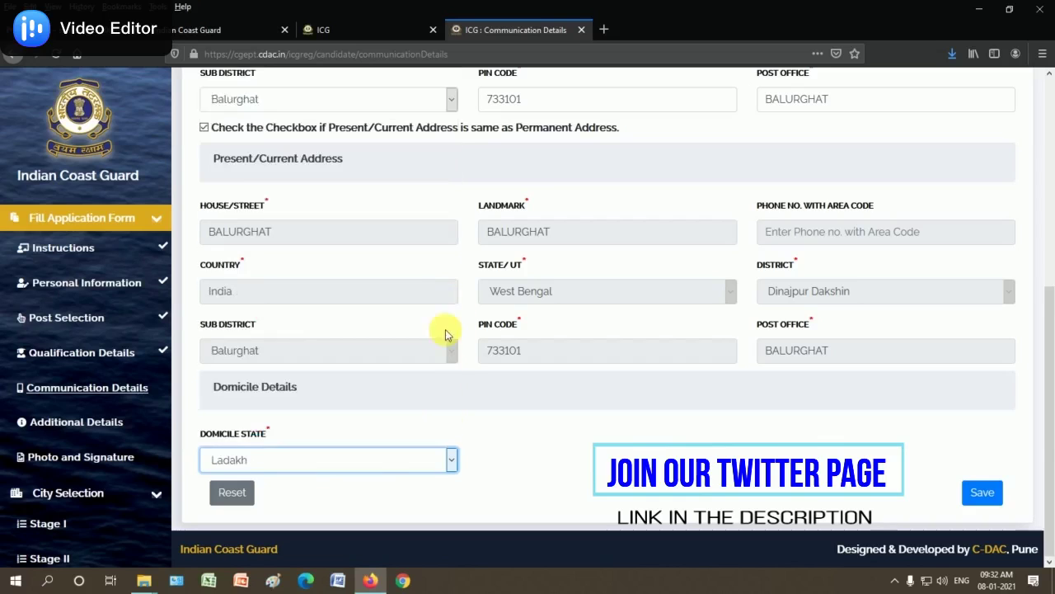
pyautogui.click(367, 459)
pyautogui.moveTo(449, 250); pyautogui.dragTo(460, 435)
pyautogui.click(282, 428)
pyautogui.click(337, 498)
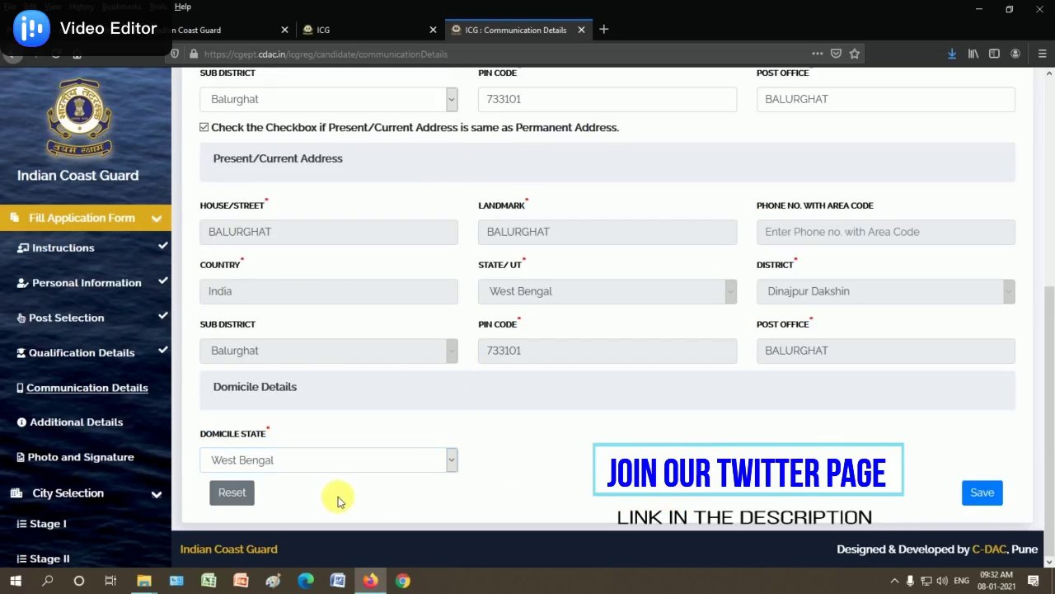
pyautogui.click(991, 501)
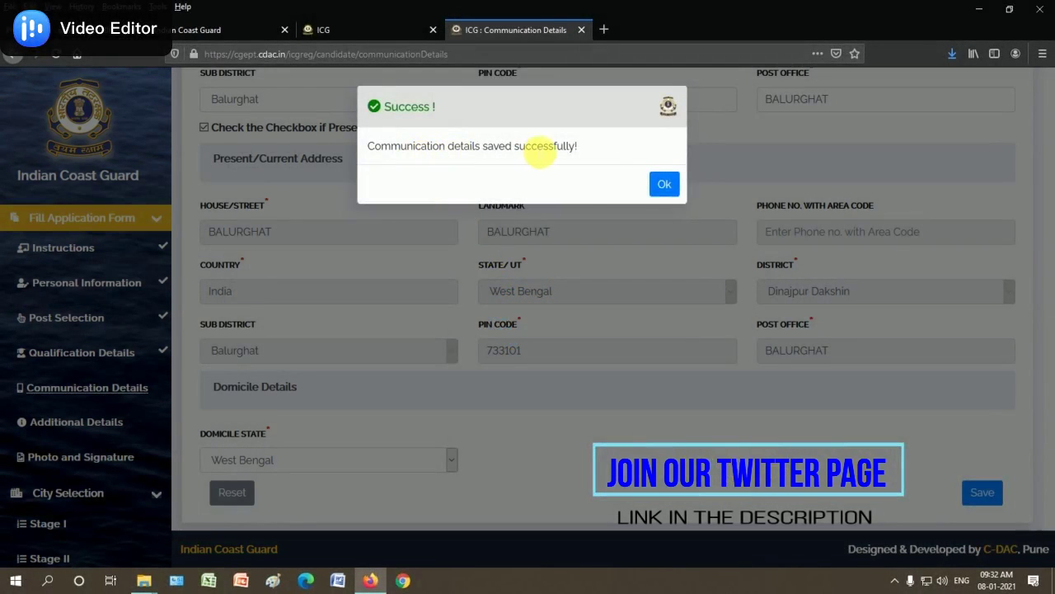
pyautogui.click(668, 185)
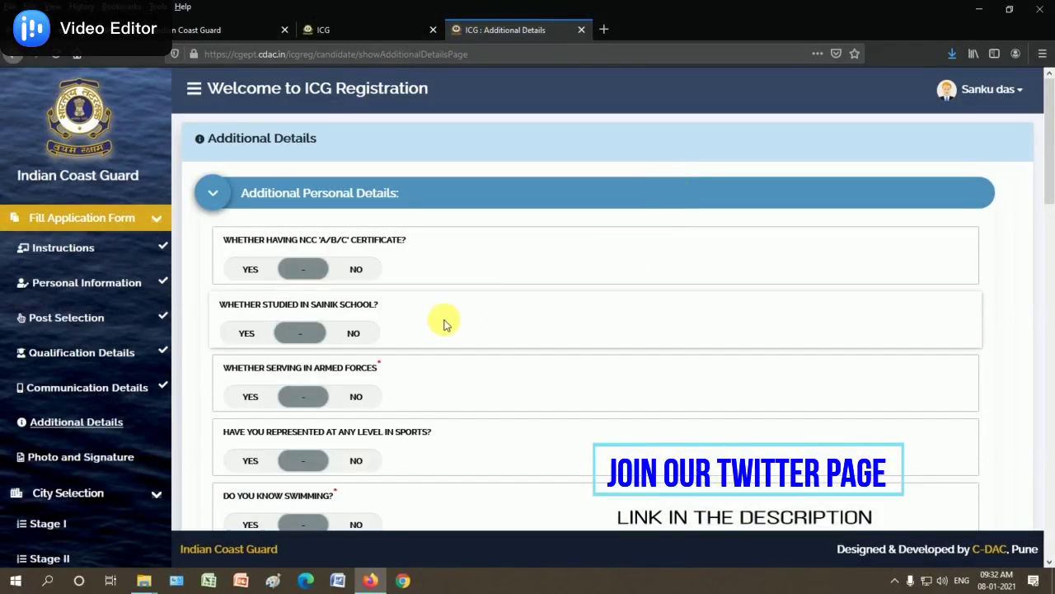
# Answer No to NCC, Sainik School, armed forces service and sports representation, and Yes to swimming
pyautogui.scroll(-2, 451, 317)
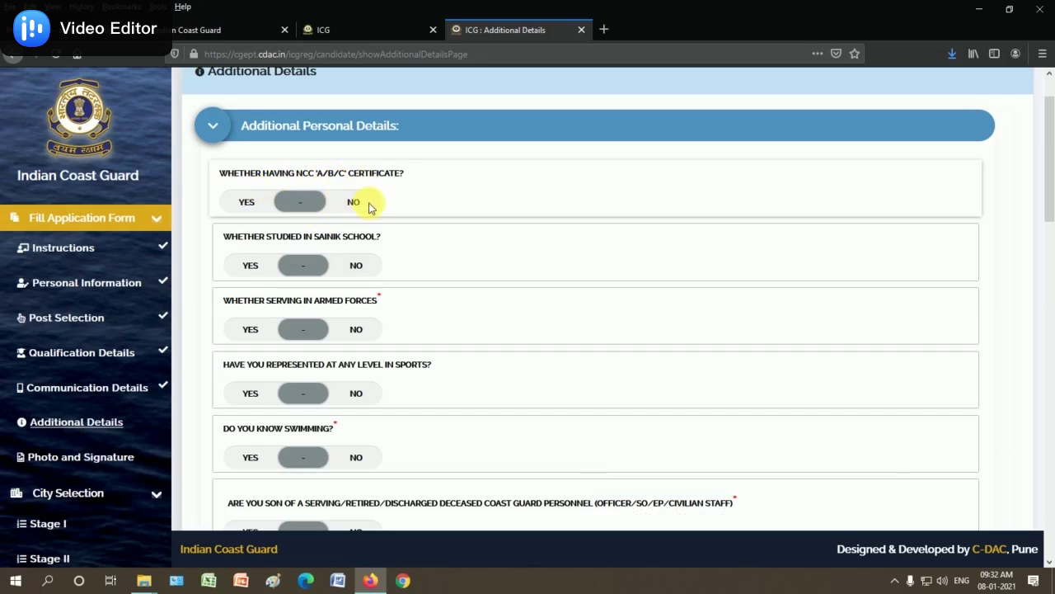
pyautogui.click(356, 204)
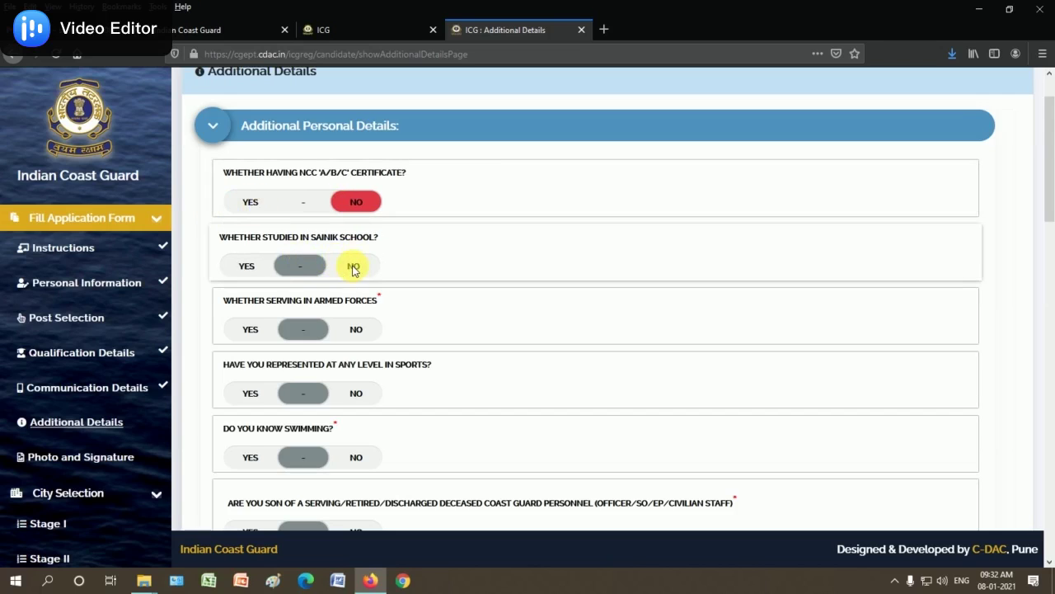
pyautogui.click(352, 267)
pyautogui.click(355, 331)
pyautogui.scroll(-1, 416, 322)
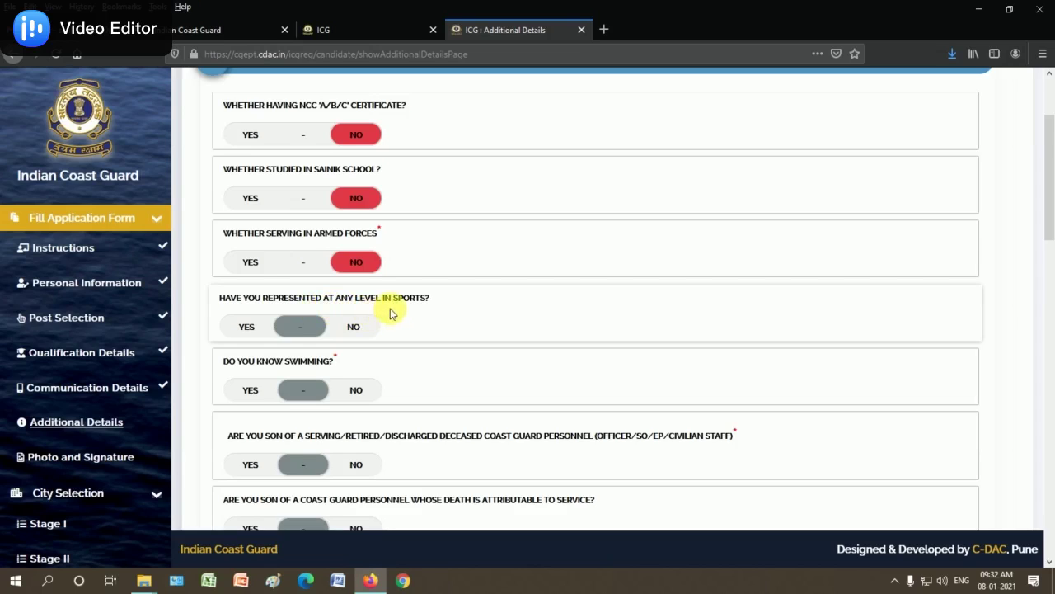
pyautogui.click(353, 328)
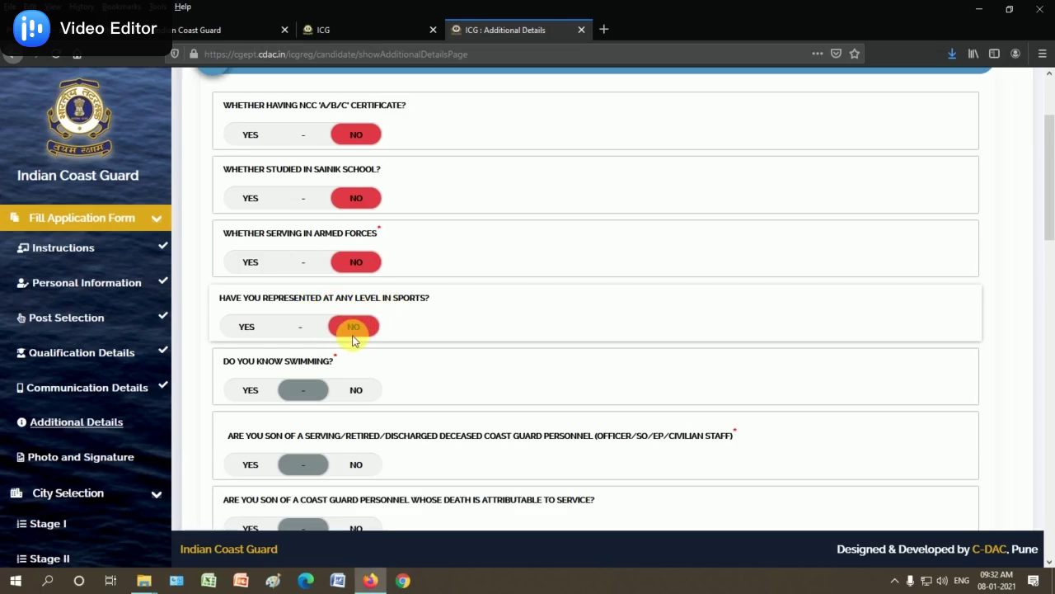
pyautogui.scroll(-2, 396, 325)
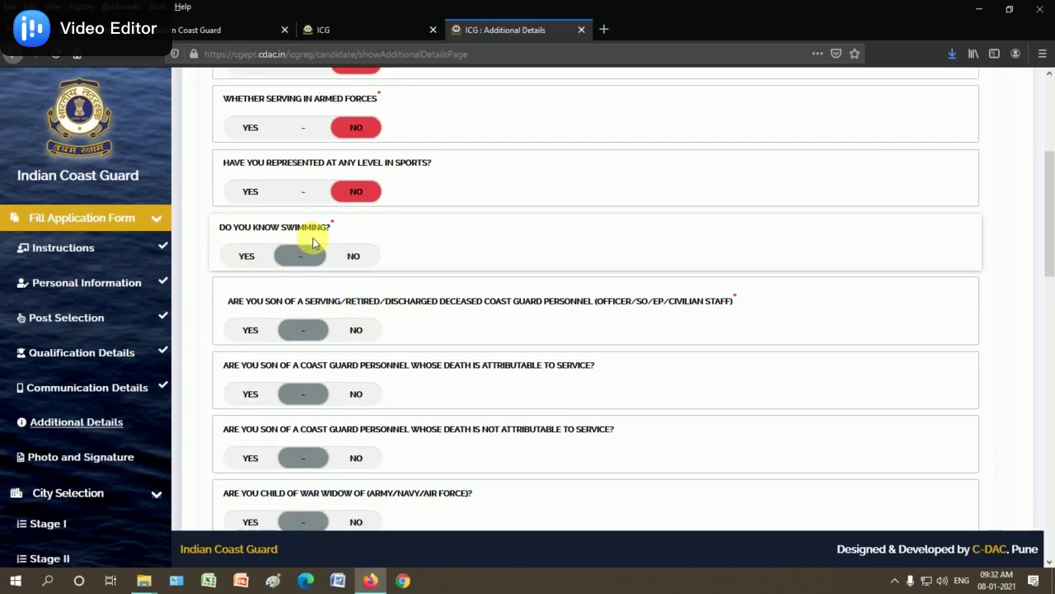
pyautogui.click(246, 260)
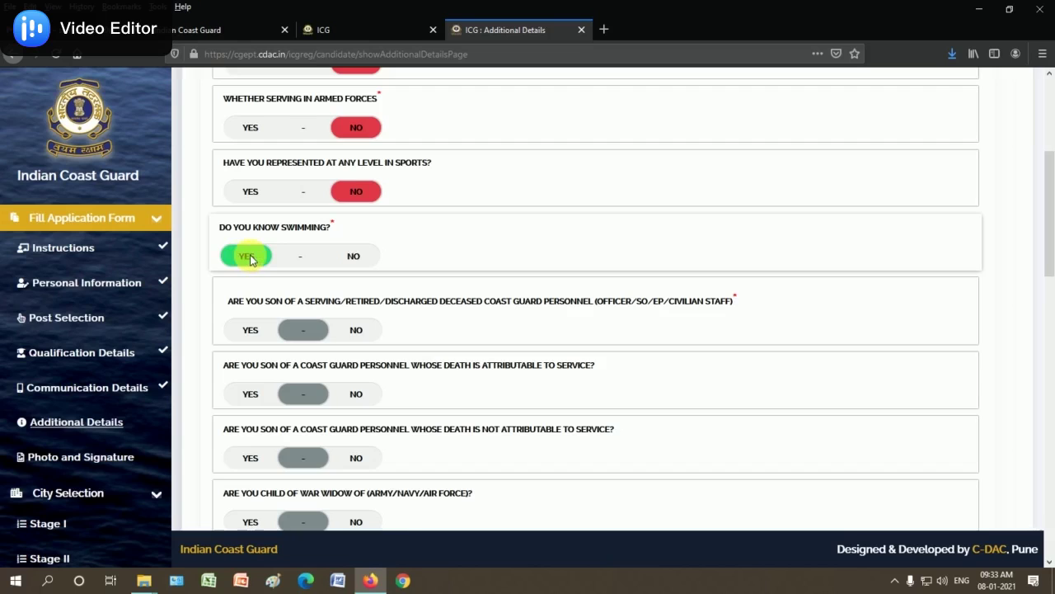
# Answer No to the Coast Guard ward, war widow, defence parent, government employment and discharge questions
pyautogui.scroll(-1, 322, 296)
pyautogui.click(356, 262)
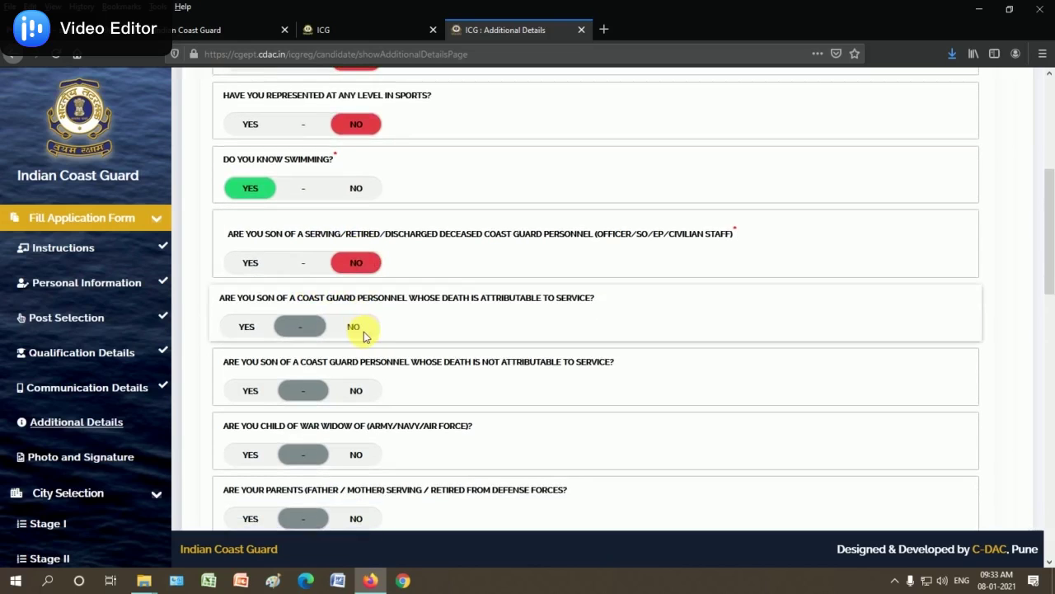
pyautogui.click(357, 327)
pyautogui.click(356, 389)
pyautogui.click(356, 455)
pyautogui.click(356, 518)
pyautogui.scroll(-5, 369, 262)
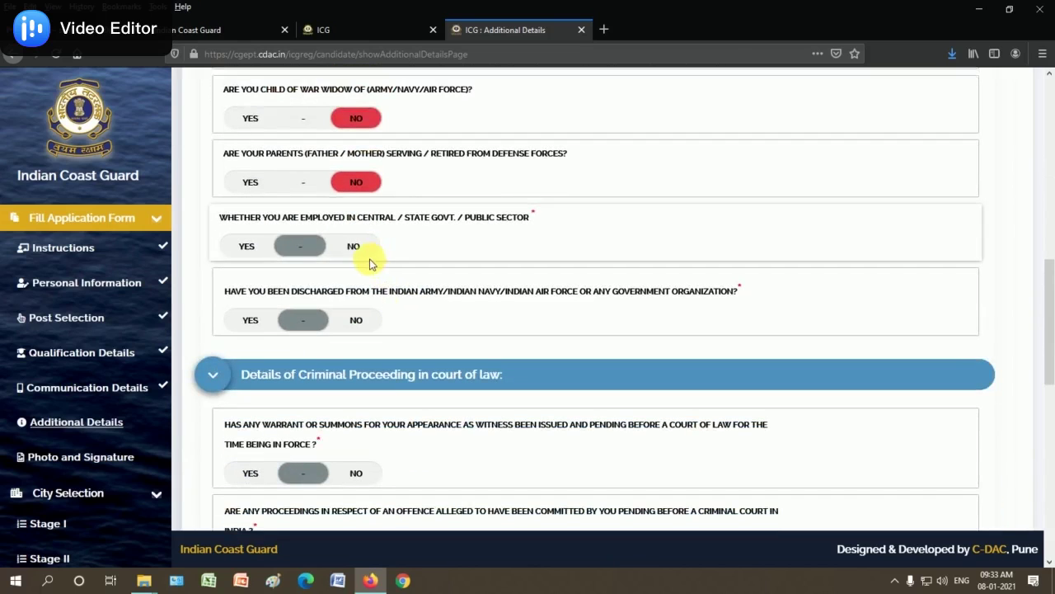
pyautogui.click(358, 245)
pyautogui.click(359, 321)
# Answer No to all warrant, criminal, conviction, appeal and debarment questions, then submit and confirm
pyautogui.scroll(-3, 376, 313)
pyautogui.click(355, 269)
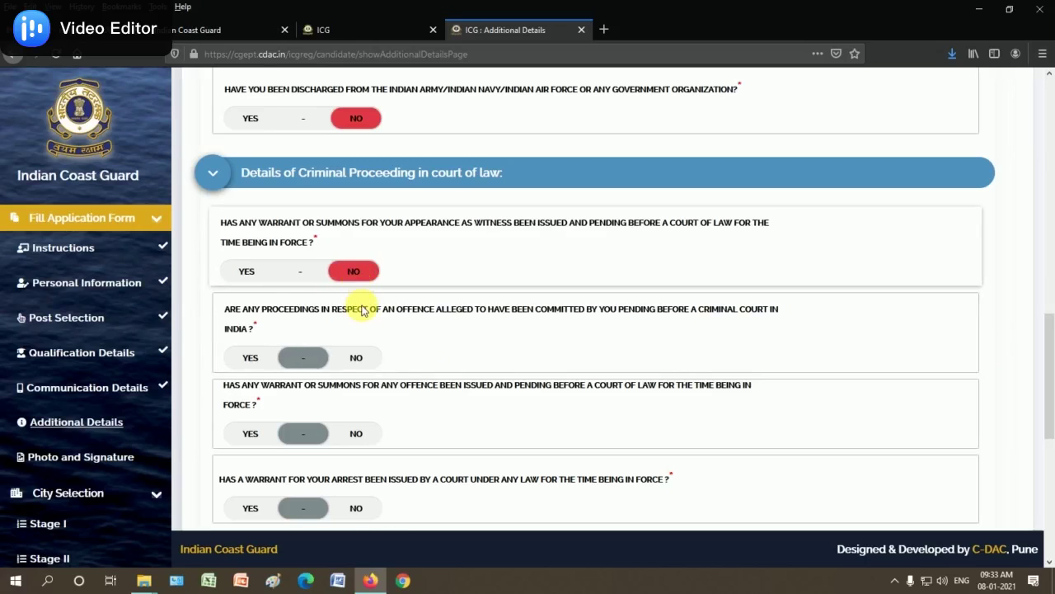
pyautogui.click(355, 358)
pyautogui.click(355, 433)
pyautogui.click(356, 508)
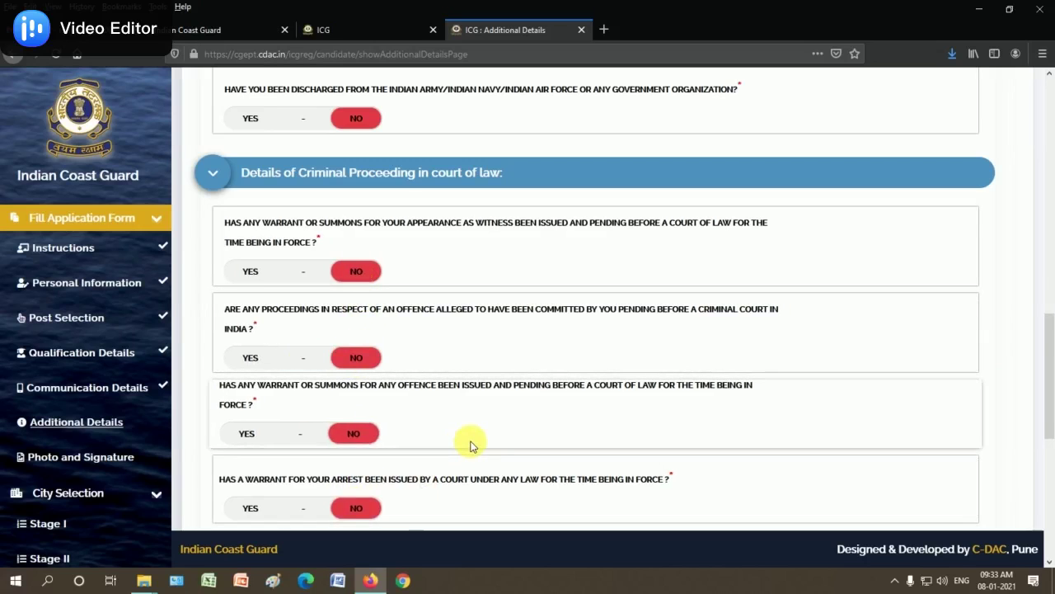
pyautogui.scroll(-3, 431, 389)
pyautogui.scroll(-3, 431, 389)
pyautogui.click(358, 256)
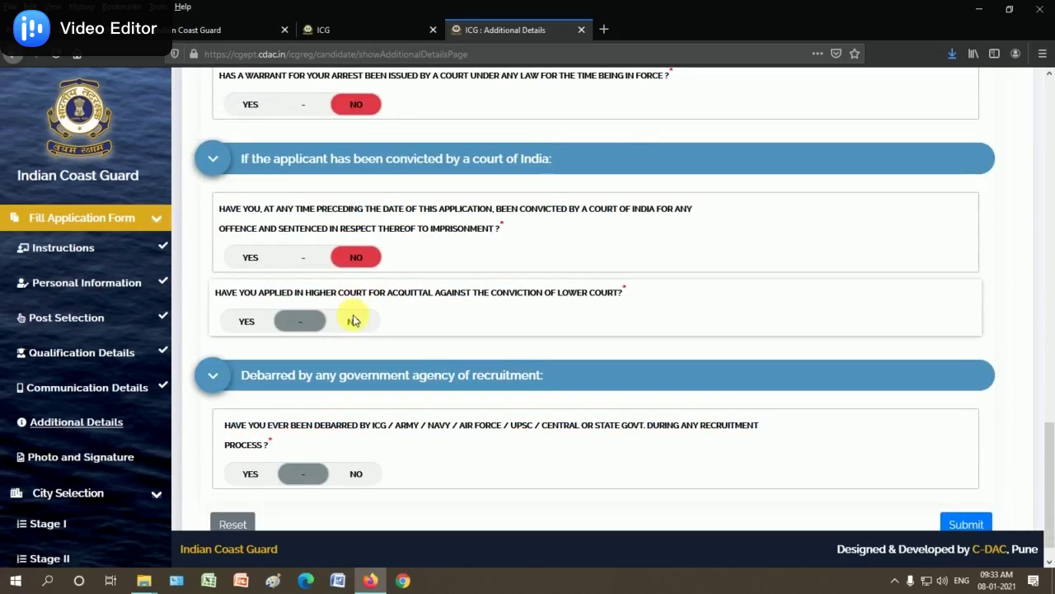
pyautogui.click(355, 321)
pyautogui.click(359, 474)
pyautogui.scroll(-1, 610, 449)
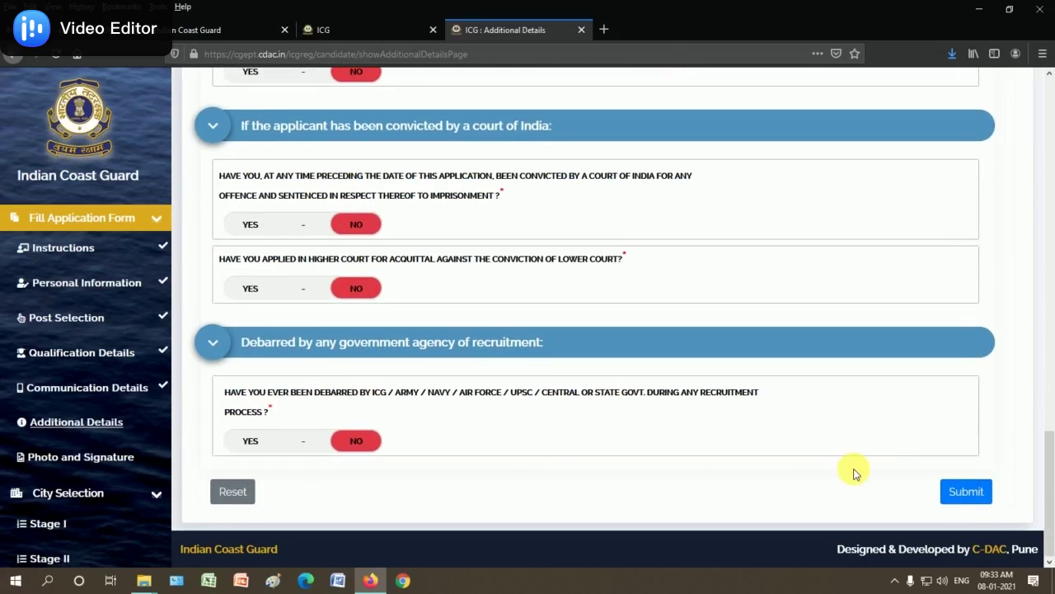
pyautogui.click(963, 492)
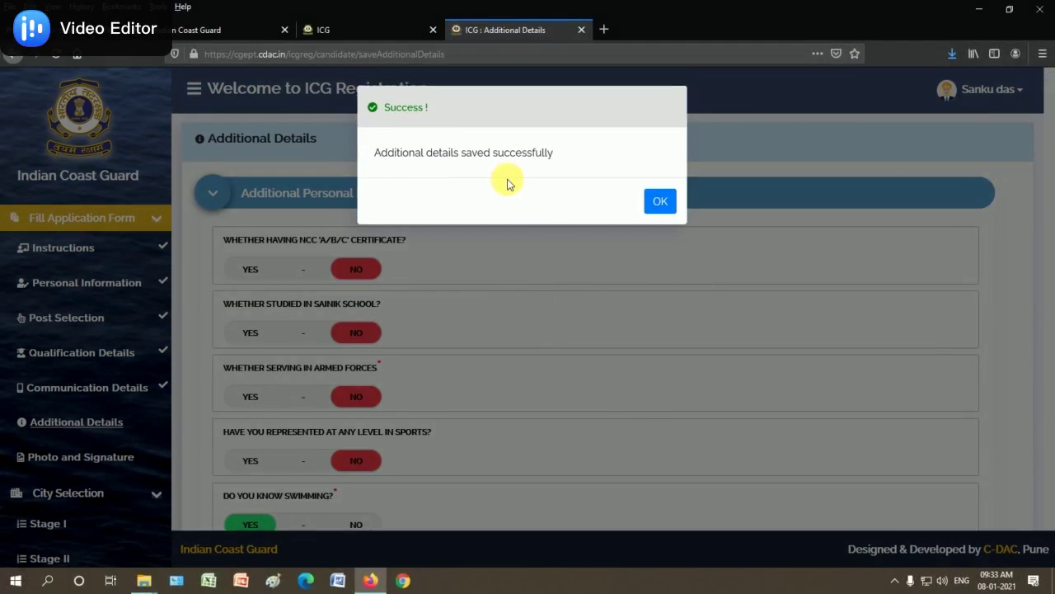
pyautogui.click(661, 203)
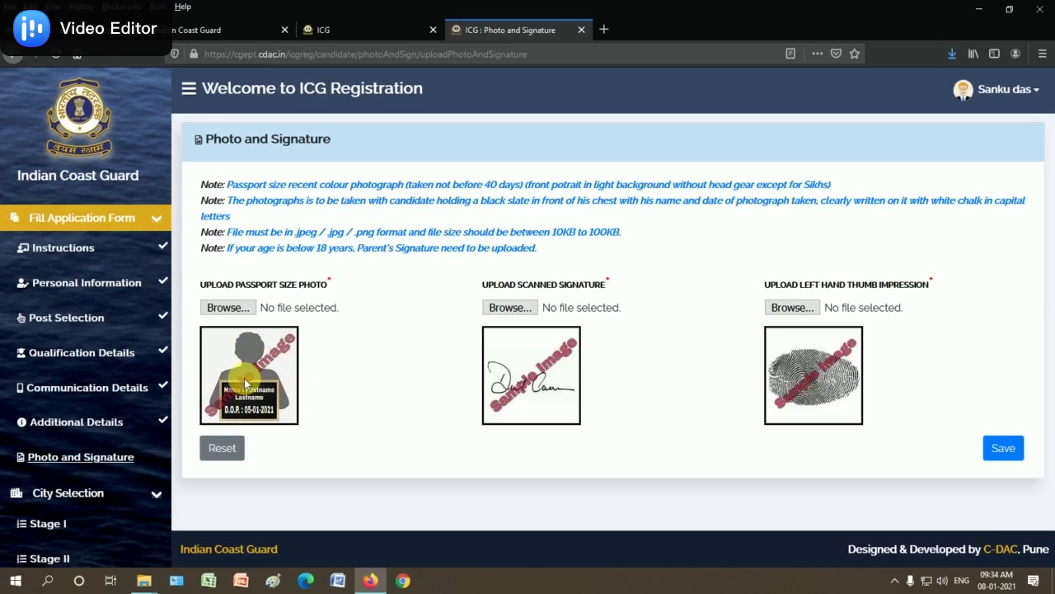
# Attach the applicant's passport-size photo file
pyautogui.click(228, 307)
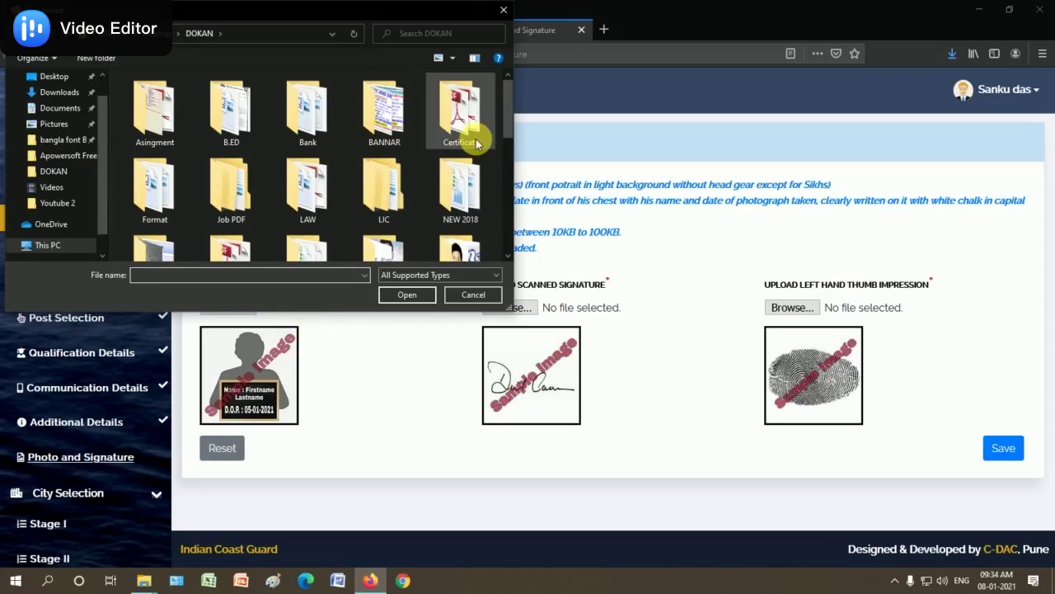
pyautogui.moveTo(505, 111); pyautogui.dragTo(506, 216)
pyautogui.click(416, 220)
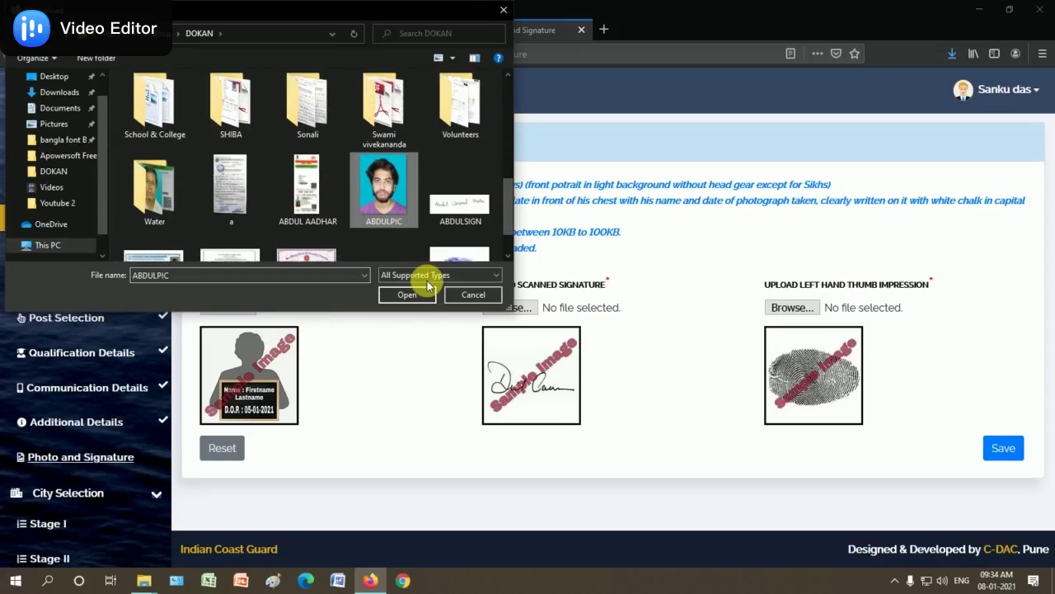
pyautogui.click(407, 294)
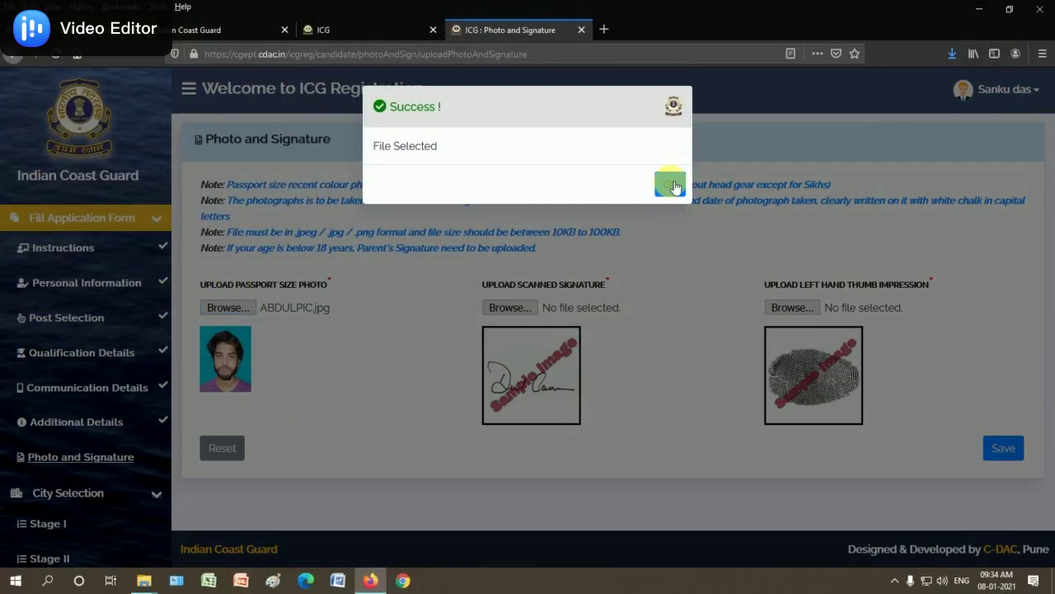
pyautogui.click(670, 181)
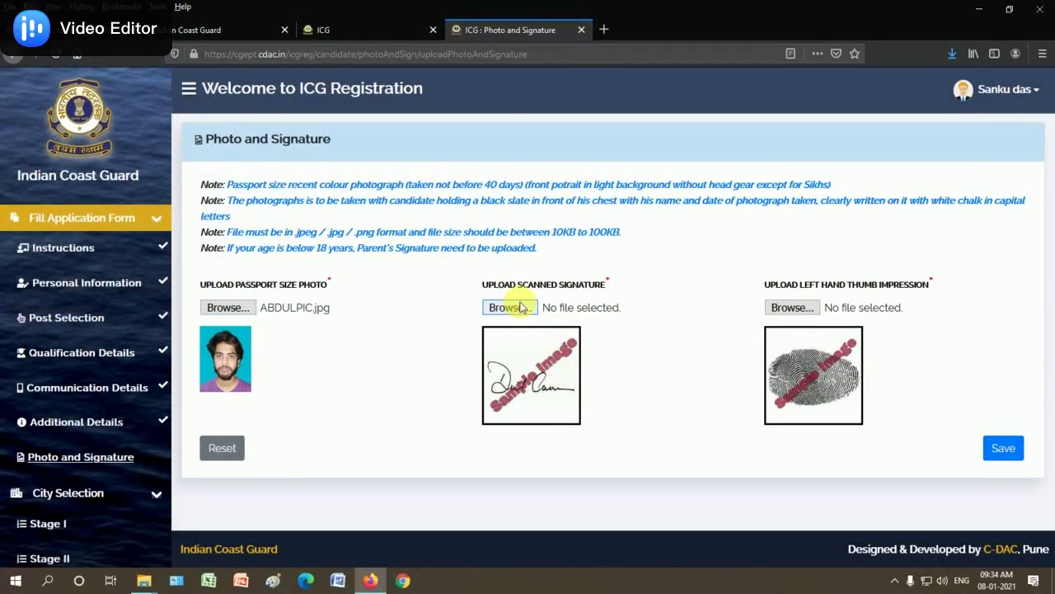
# Attach the scanned signature image file
pyautogui.click(518, 310)
pyautogui.moveTo(502, 130); pyautogui.dragTo(518, 243)
pyautogui.click(460, 150)
pyautogui.click(407, 294)
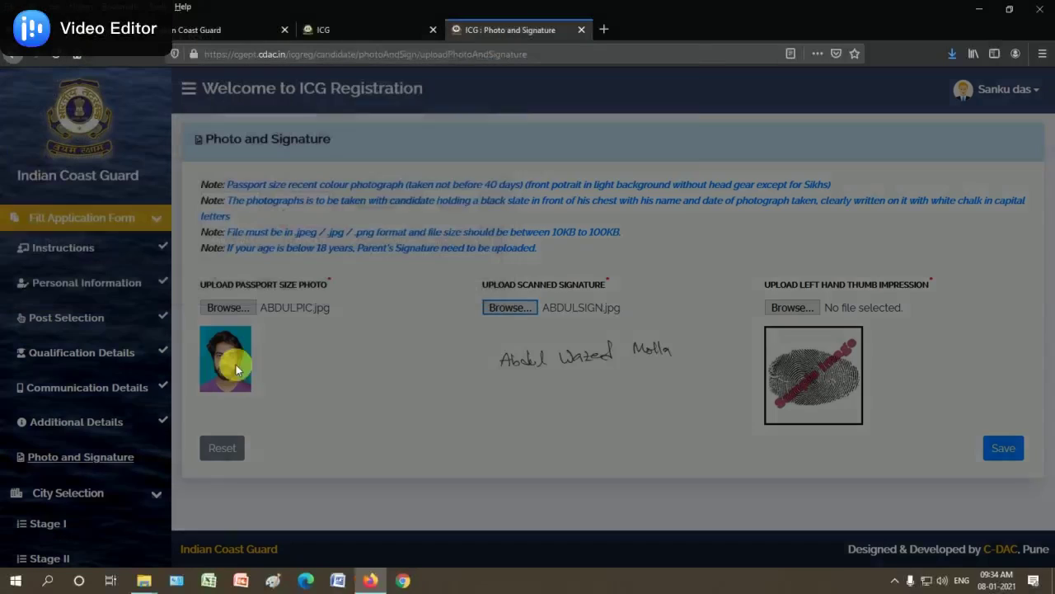
pyautogui.click(669, 184)
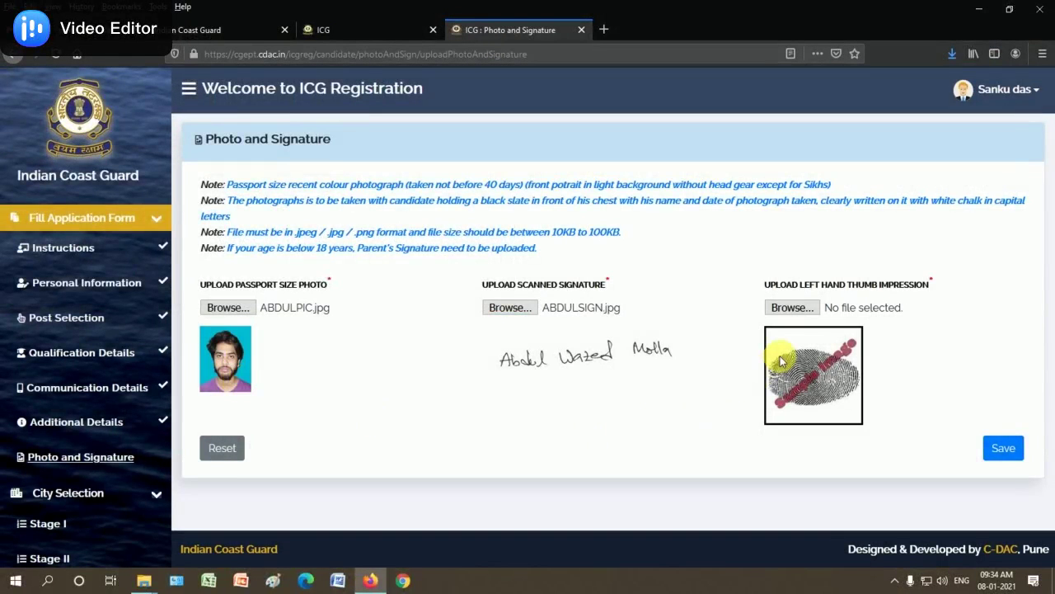
# Attach the thumb impression image, then save the uploads and acknowledge the success message
pyautogui.click(792, 307)
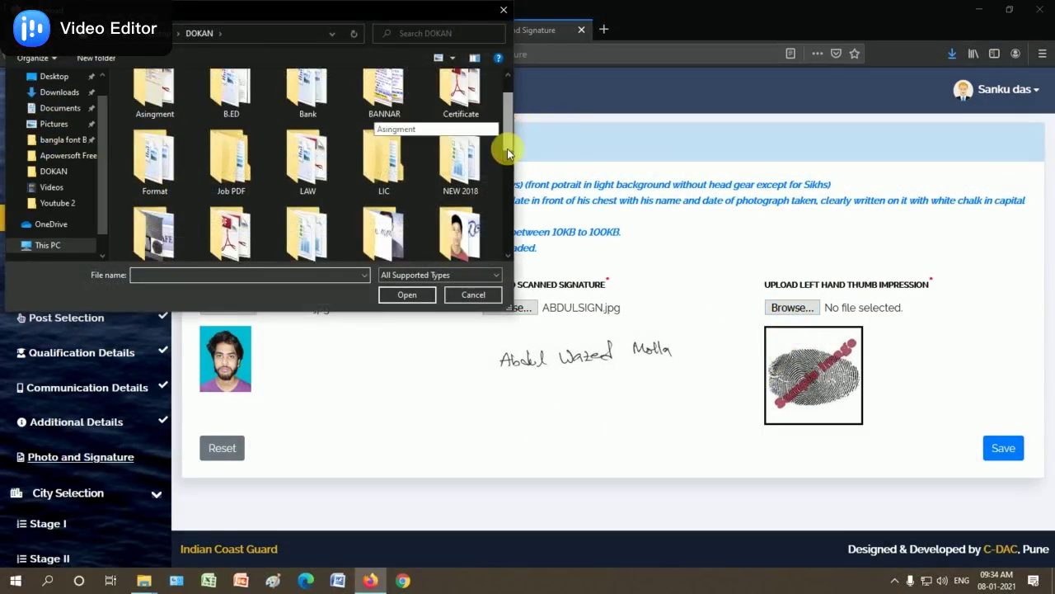
pyautogui.moveTo(507, 148); pyautogui.dragTo(507, 239)
pyautogui.click(449, 224)
pyautogui.click(406, 296)
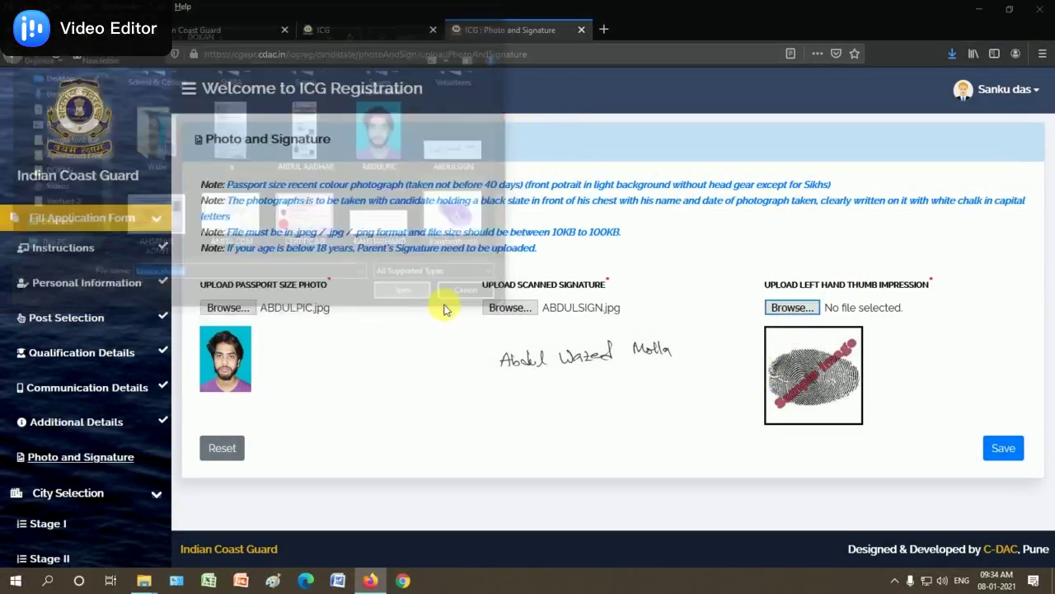
pyautogui.click(668, 182)
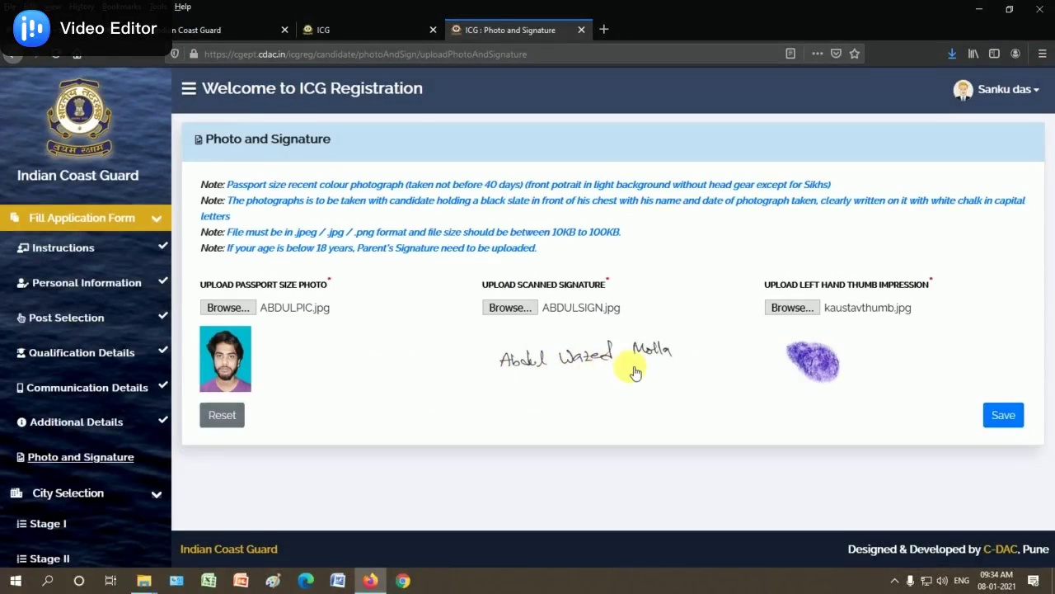
pyautogui.click(1011, 418)
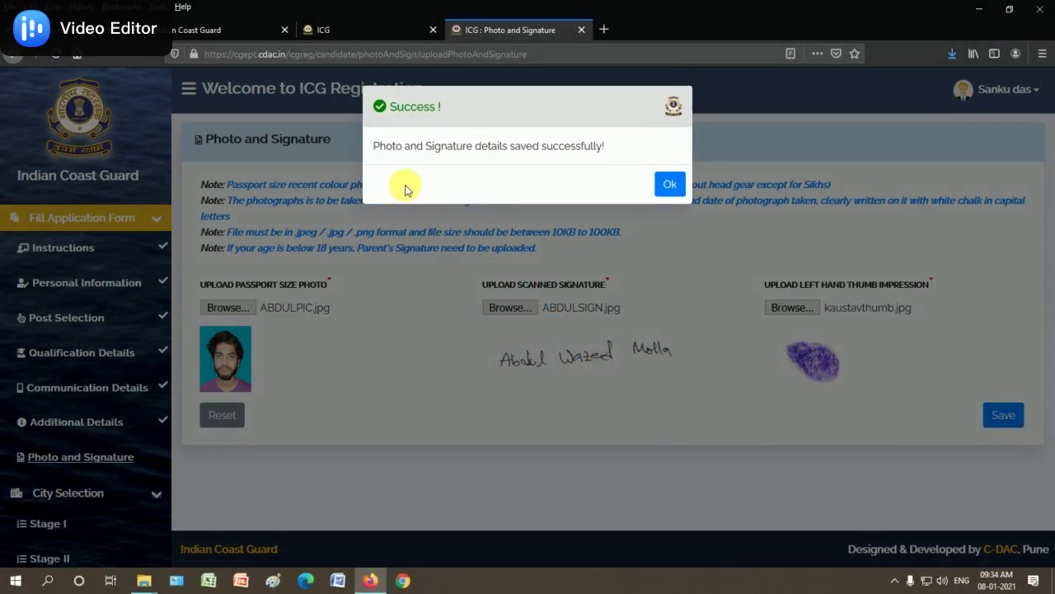
pyautogui.click(670, 184)
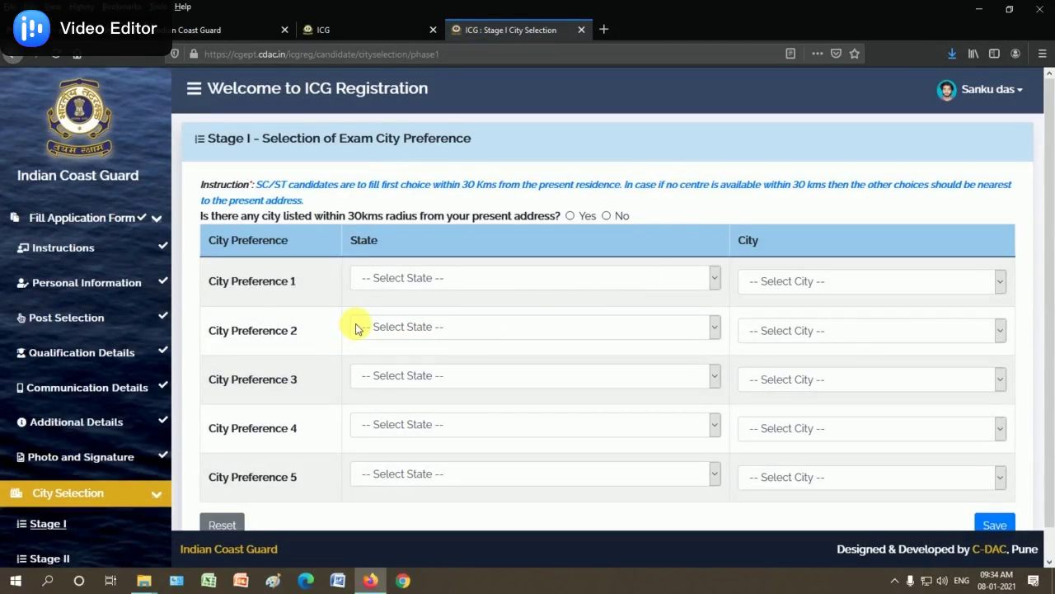
# Set preference states to West Bengal for 1-3, Bihar for 4 and Assam for 5
pyautogui.click(423, 281)
pyautogui.scroll(-7, 452, 386)
pyautogui.click(412, 559)
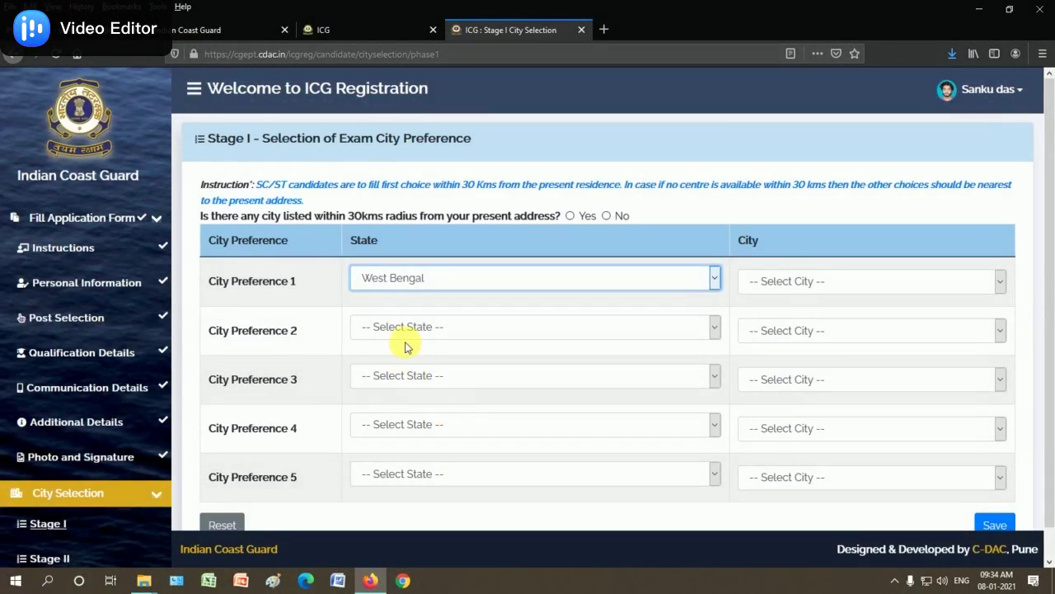
pyautogui.click(425, 327)
pyautogui.scroll(-8, 462, 281)
pyautogui.click(412, 305)
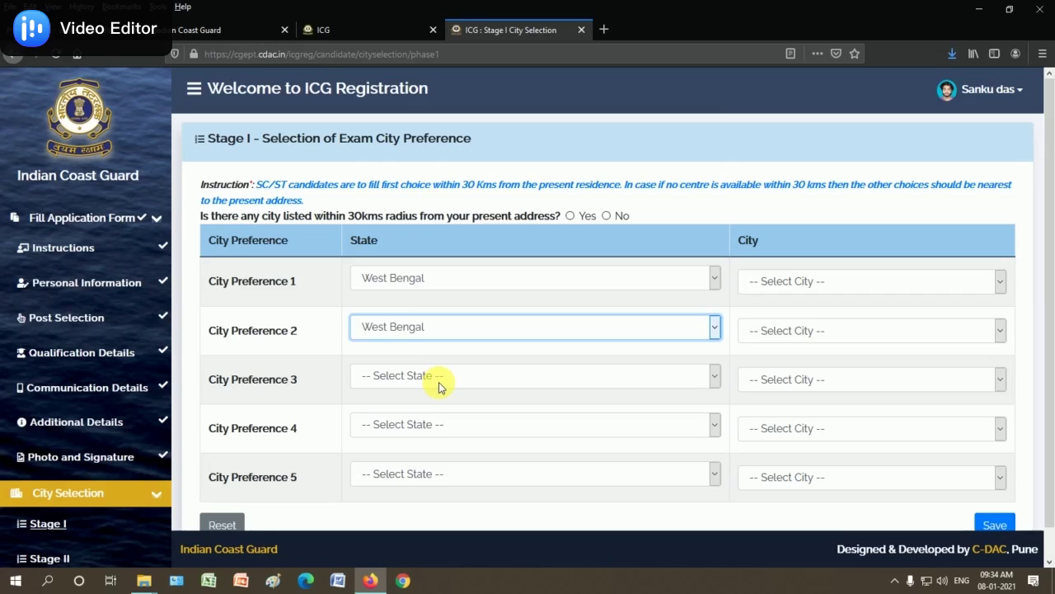
pyautogui.click(409, 377)
pyautogui.scroll(-8, 489, 264)
pyautogui.click(412, 353)
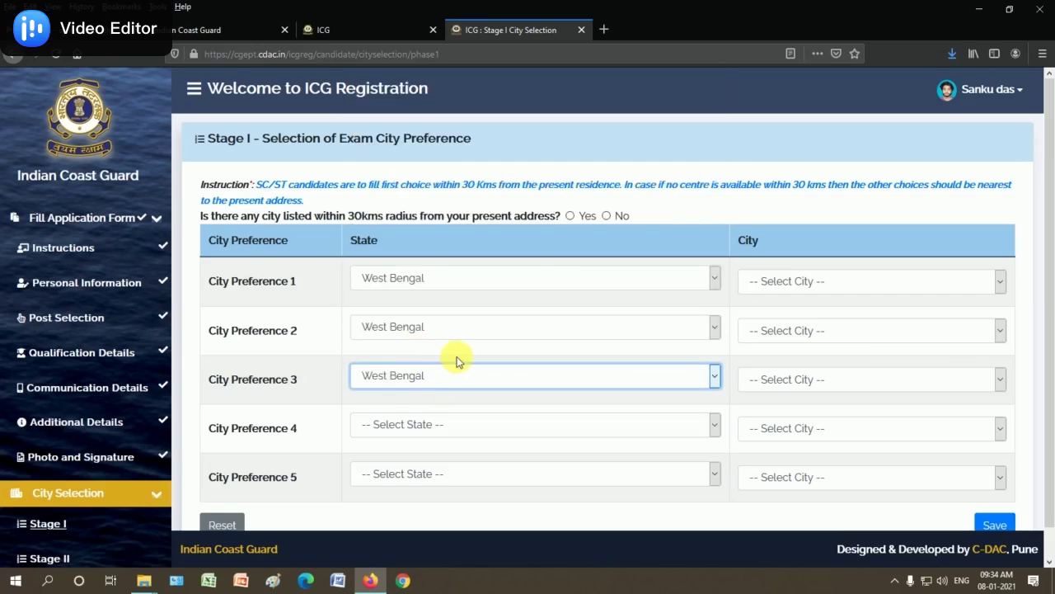
pyautogui.scroll(-1, 507, 354)
pyautogui.click(420, 395)
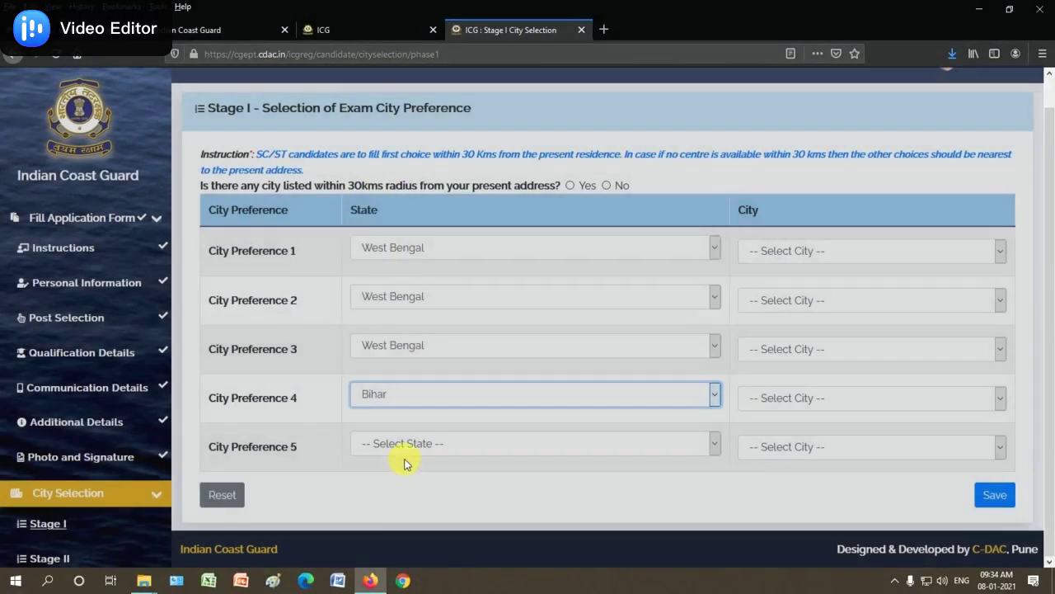
pyautogui.click(402, 446)
pyautogui.click(389, 156)
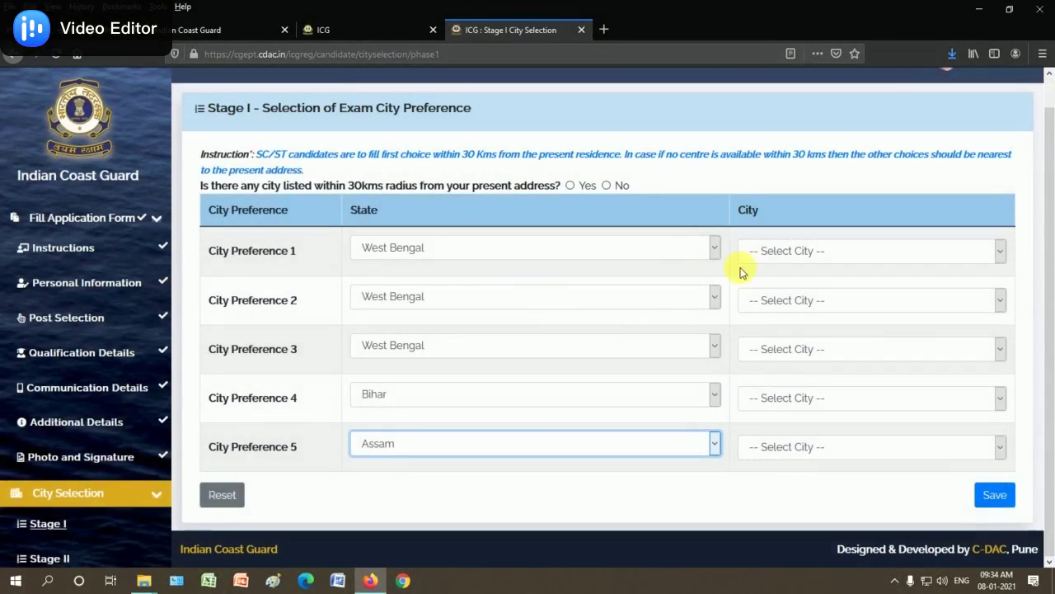
# Choose cities Kolkata, Durgapur, Jalpaigudi, Bhagalpur, Guwahati, then answer No to the 30 km question
pyautogui.click(787, 254)
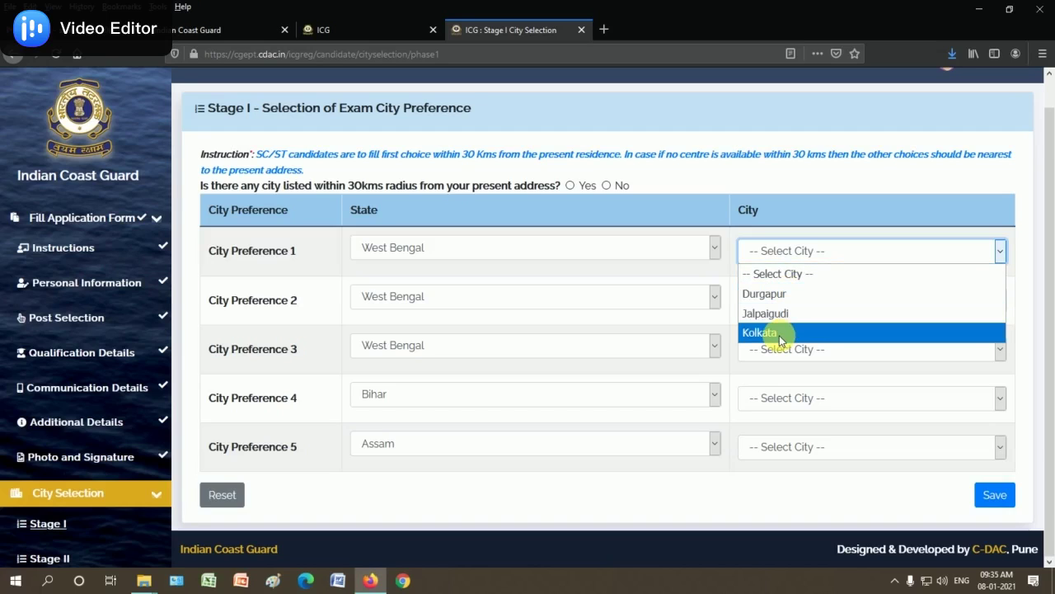
pyautogui.click(783, 333)
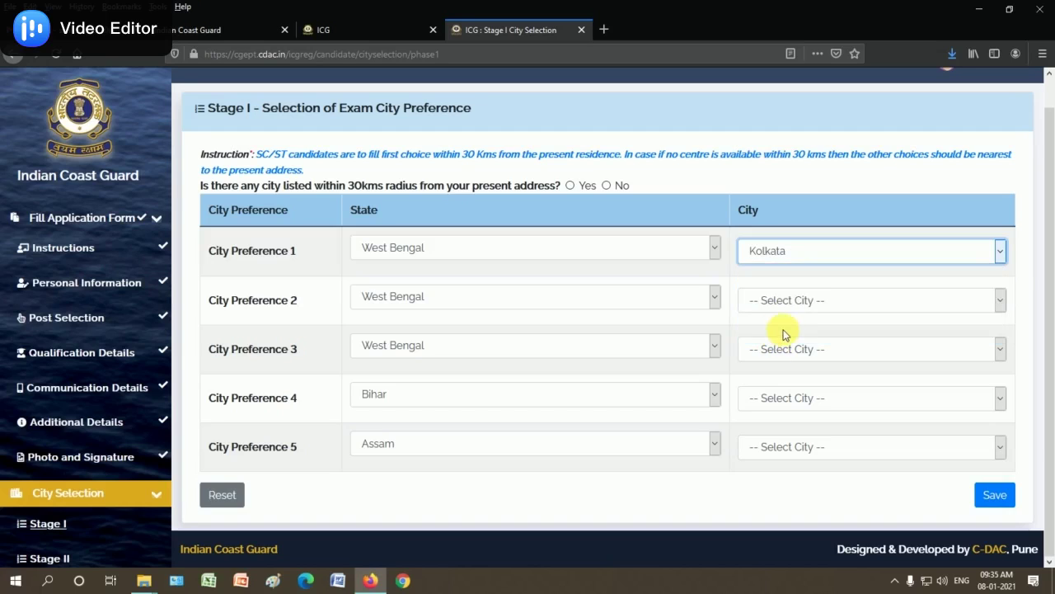
pyautogui.click(774, 304)
pyautogui.click(777, 341)
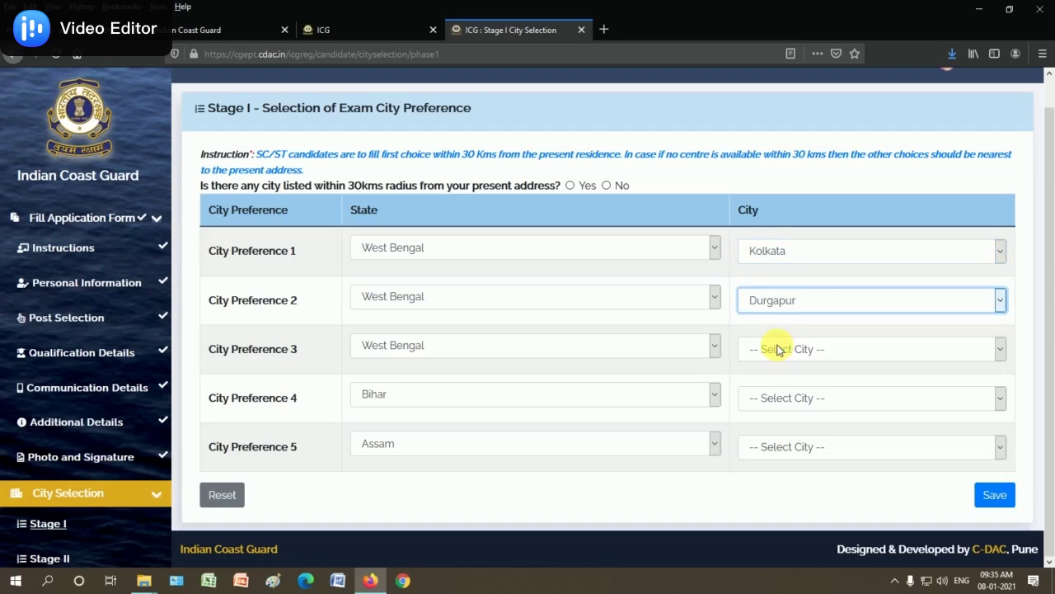
pyautogui.click(787, 349)
pyautogui.click(782, 410)
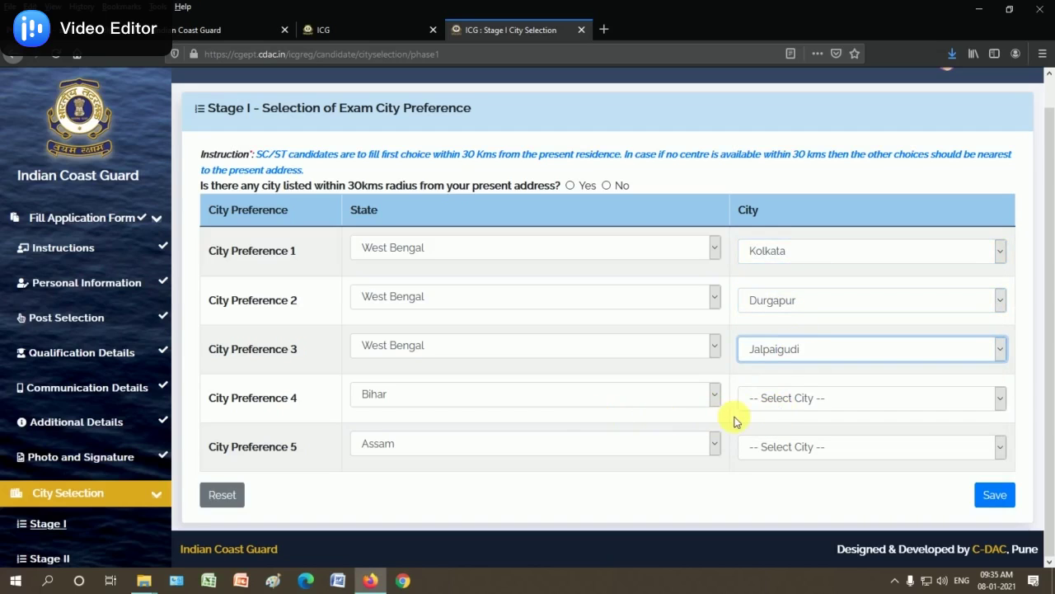
pyautogui.click(763, 399)
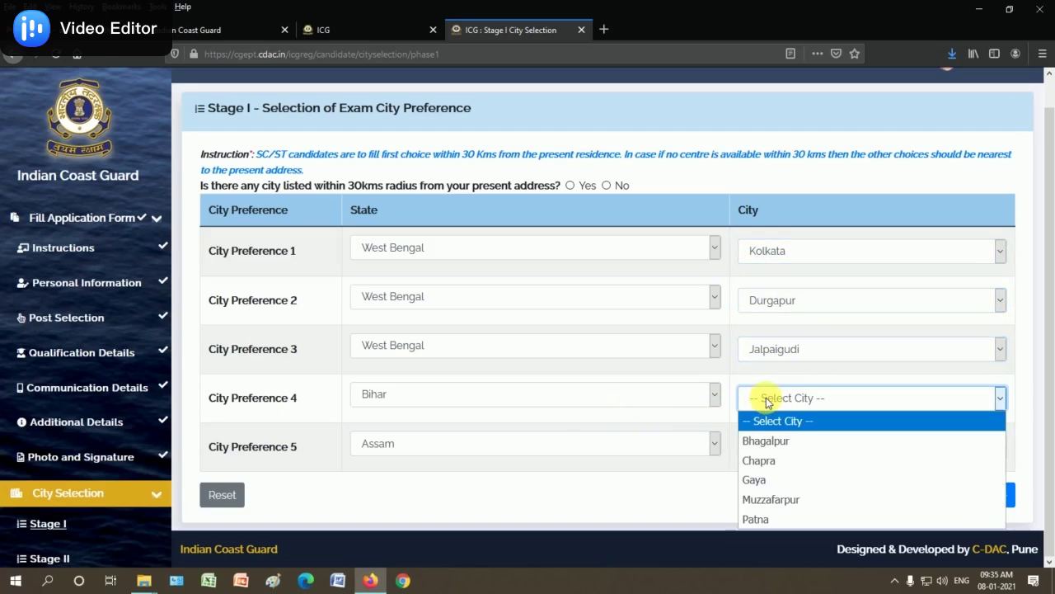
pyautogui.click(787, 445)
pyautogui.click(763, 446)
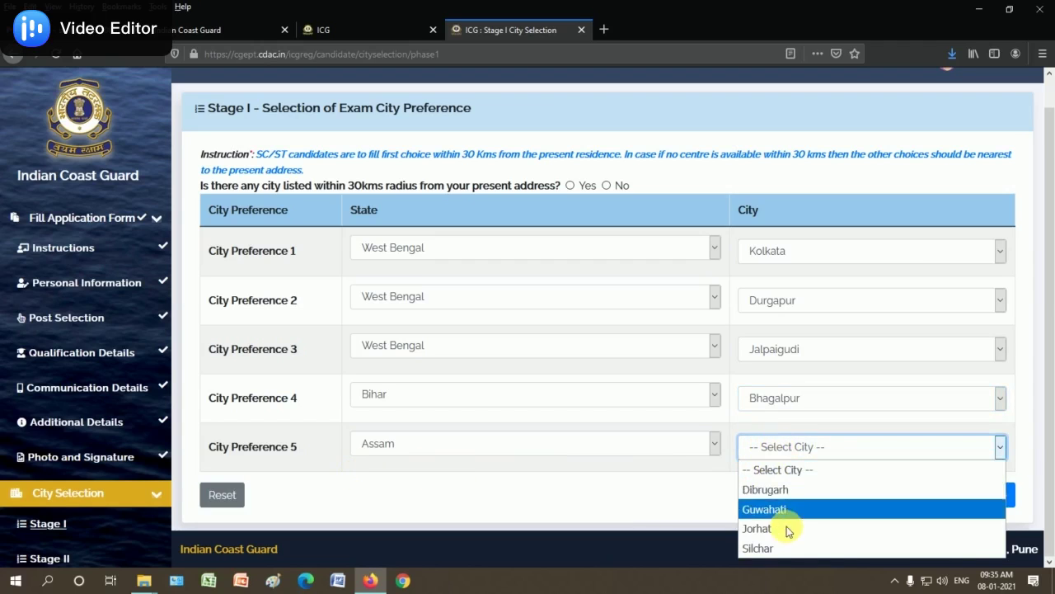
pyautogui.click(785, 507)
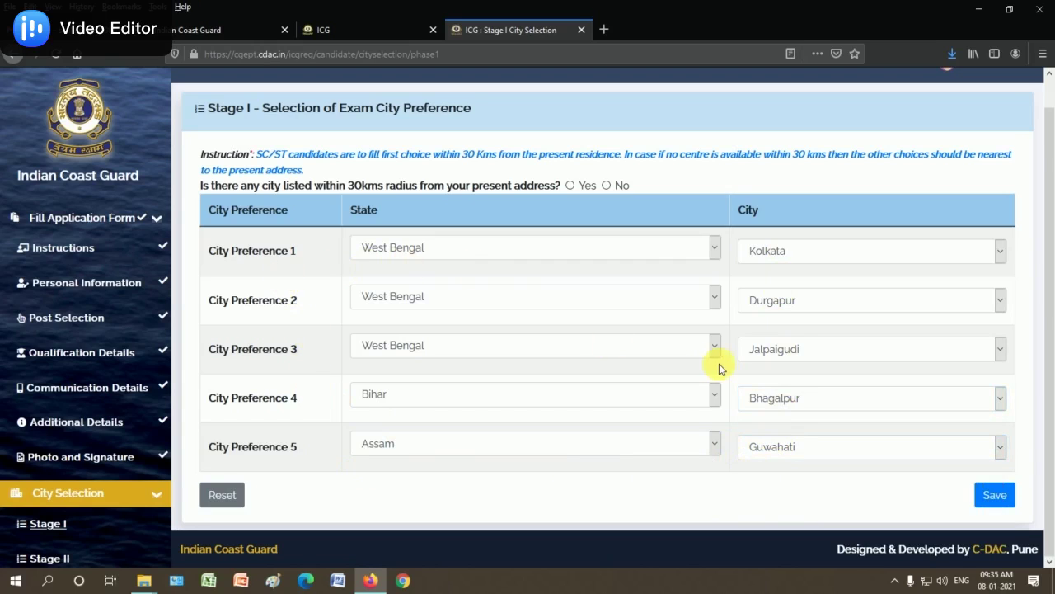
pyautogui.click(994, 496)
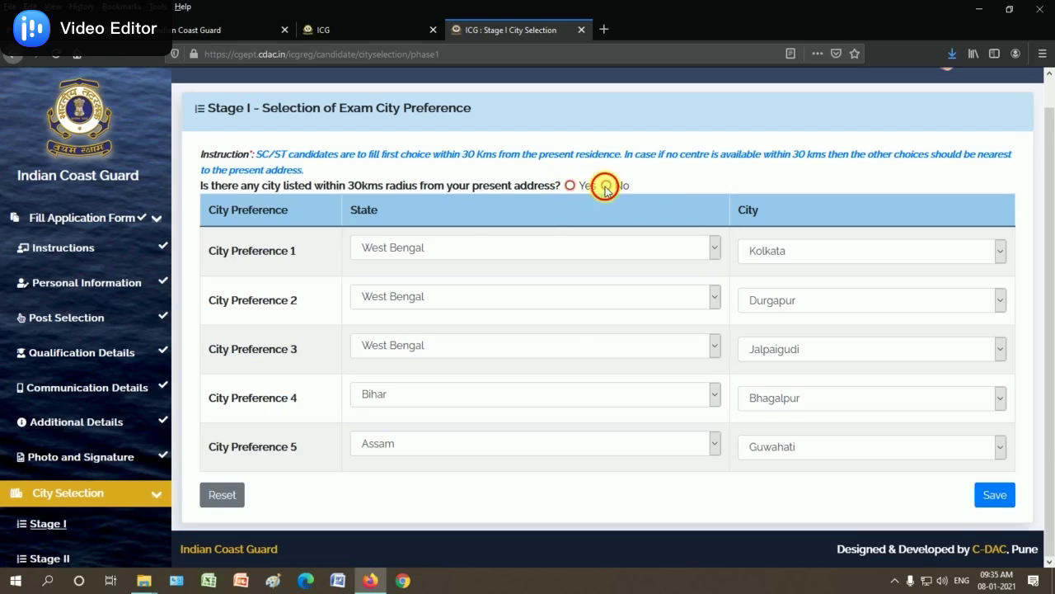
pyautogui.click(606, 186)
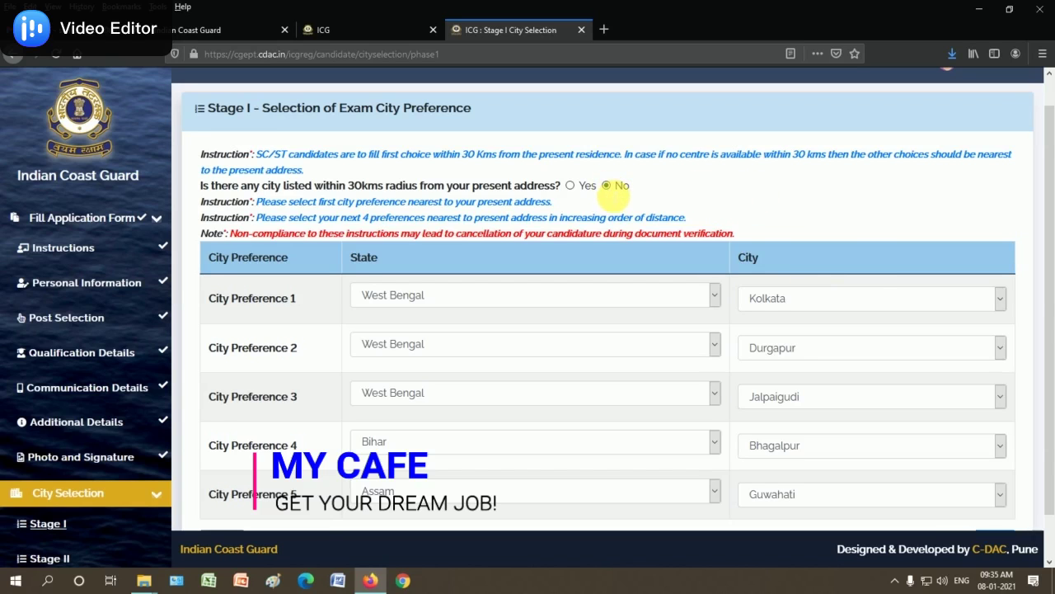
pyautogui.scroll(-1, 871, 259)
# Save the Stage I city preferences and acknowledge the success message
pyautogui.click(999, 499)
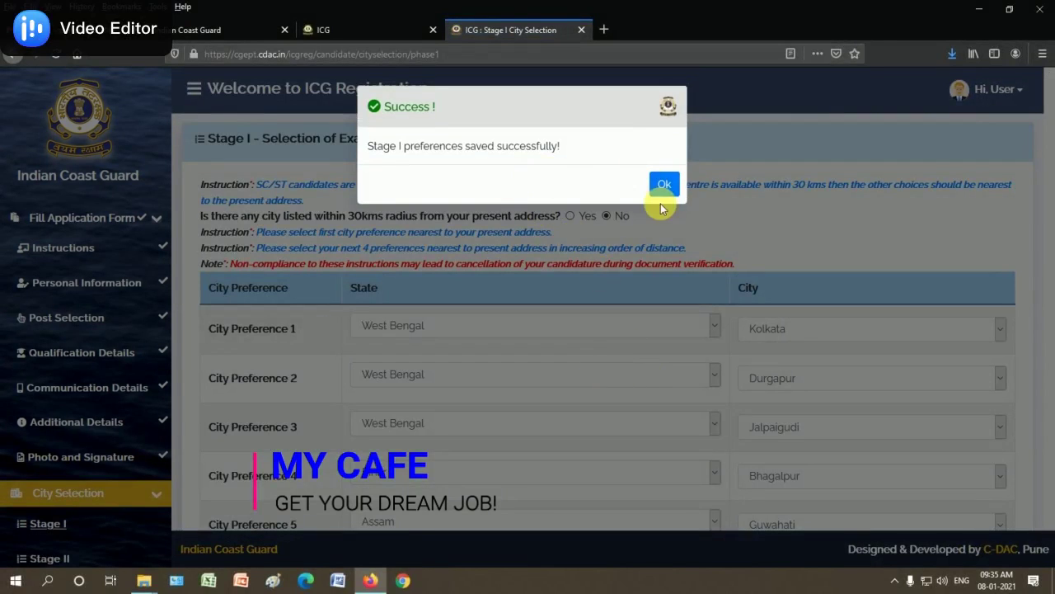
pyautogui.click(668, 187)
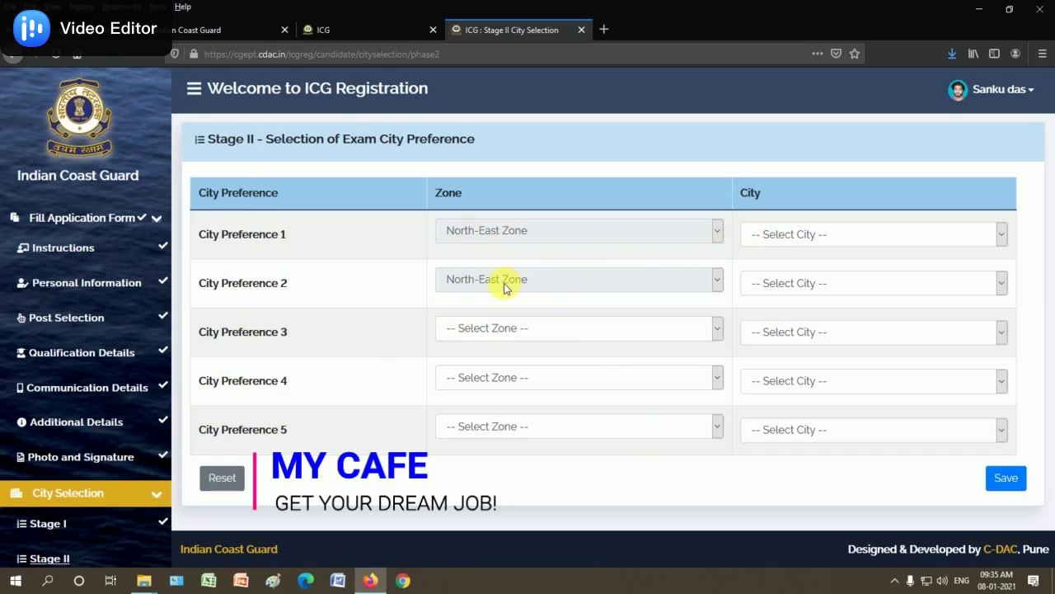
# Pick Kolkata and Bhubaneshwar for preferences 1-2, and West, East, North zones for 3-5
pyautogui.click(800, 236)
pyautogui.click(776, 307)
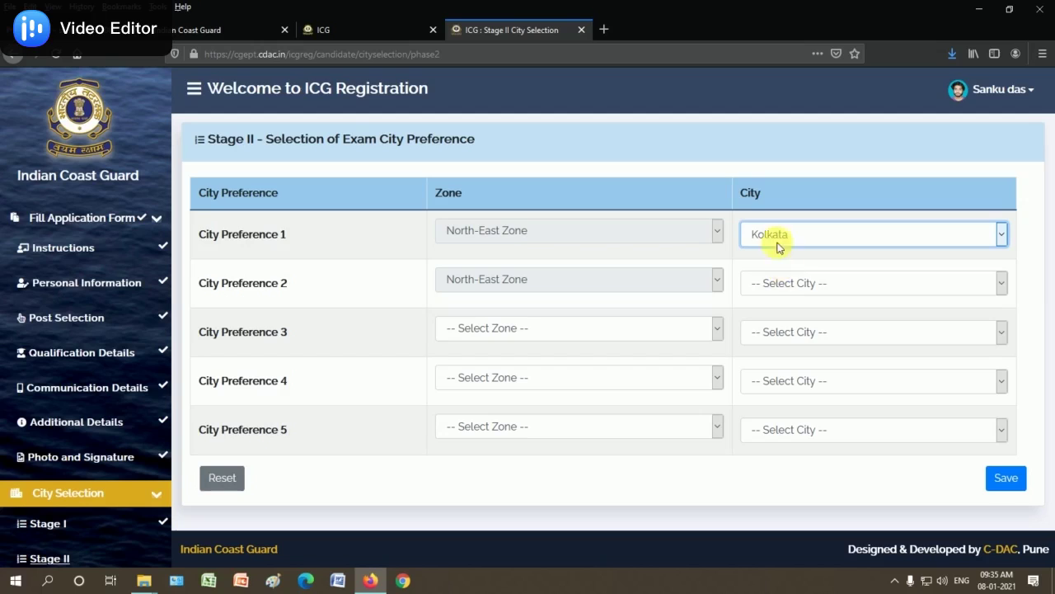
pyautogui.click(787, 283)
pyautogui.click(789, 326)
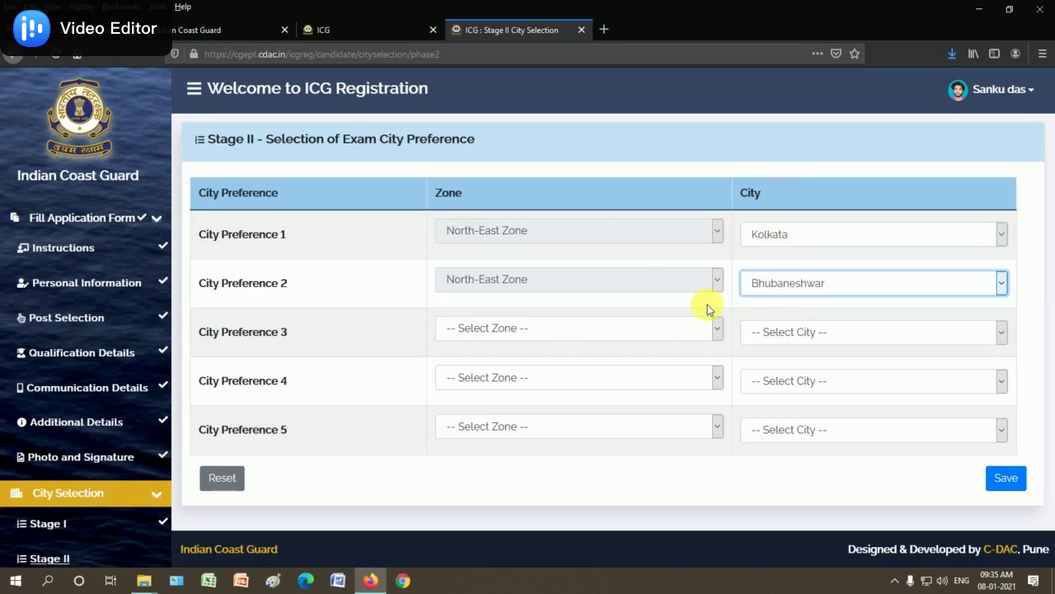
pyautogui.click(499, 330)
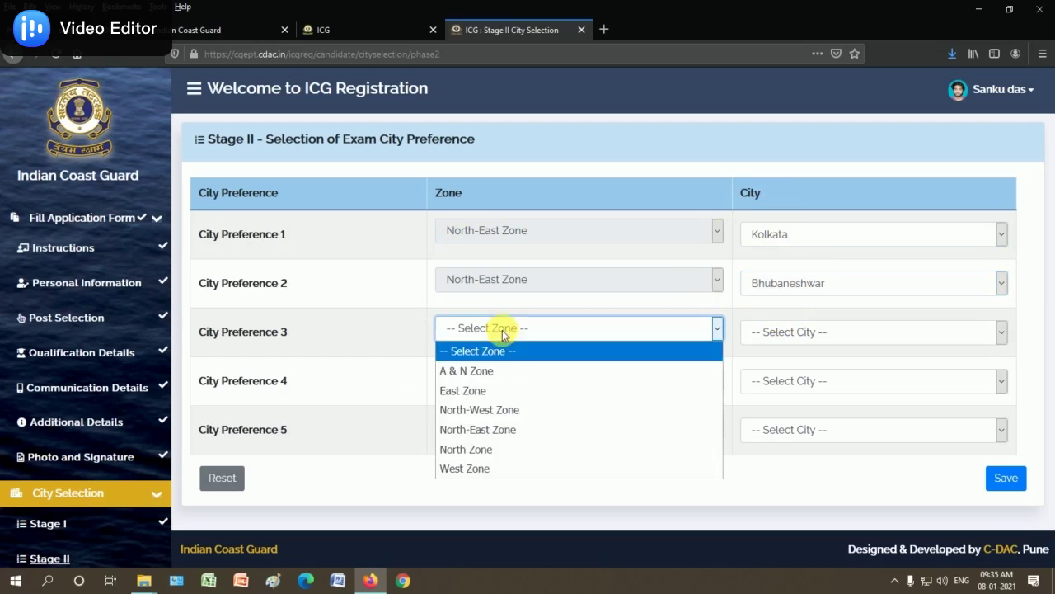
pyautogui.click(485, 468)
pyautogui.click(501, 375)
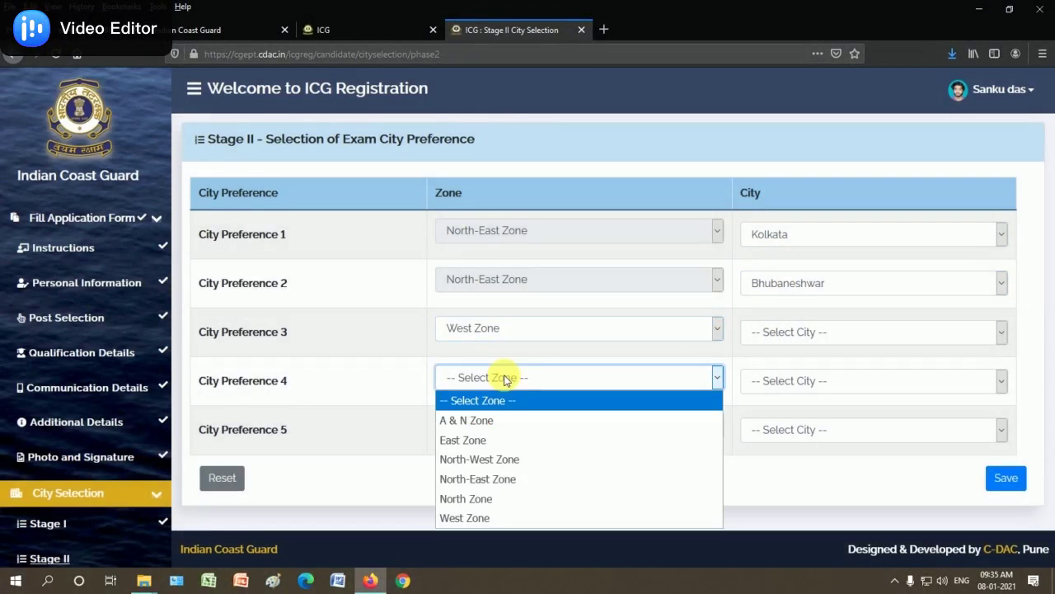
pyautogui.click(487, 440)
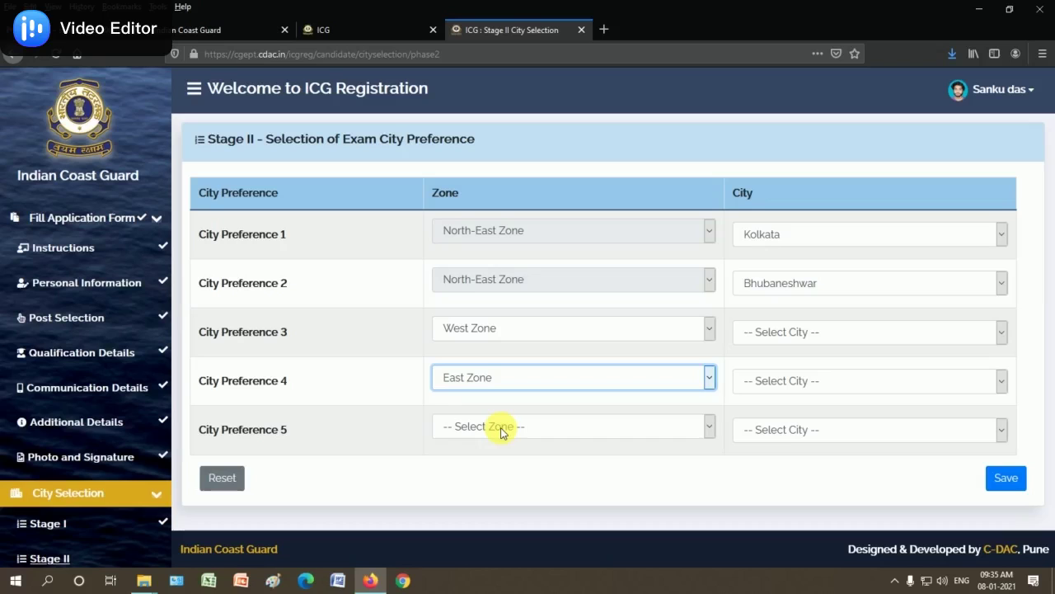
pyautogui.click(502, 429)
pyautogui.click(487, 384)
# Choose Mumbai, Chennai and Noida for preferences 3-5, then save and confirm
pyautogui.click(784, 333)
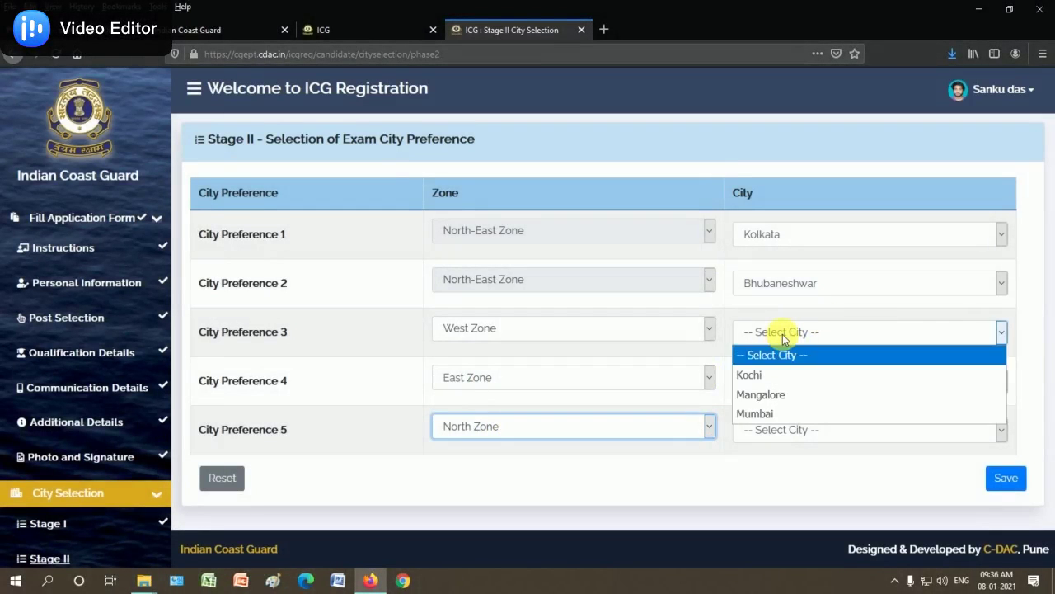
pyautogui.click(773, 416)
pyautogui.click(763, 381)
pyautogui.click(782, 424)
pyautogui.click(781, 435)
pyautogui.click(781, 473)
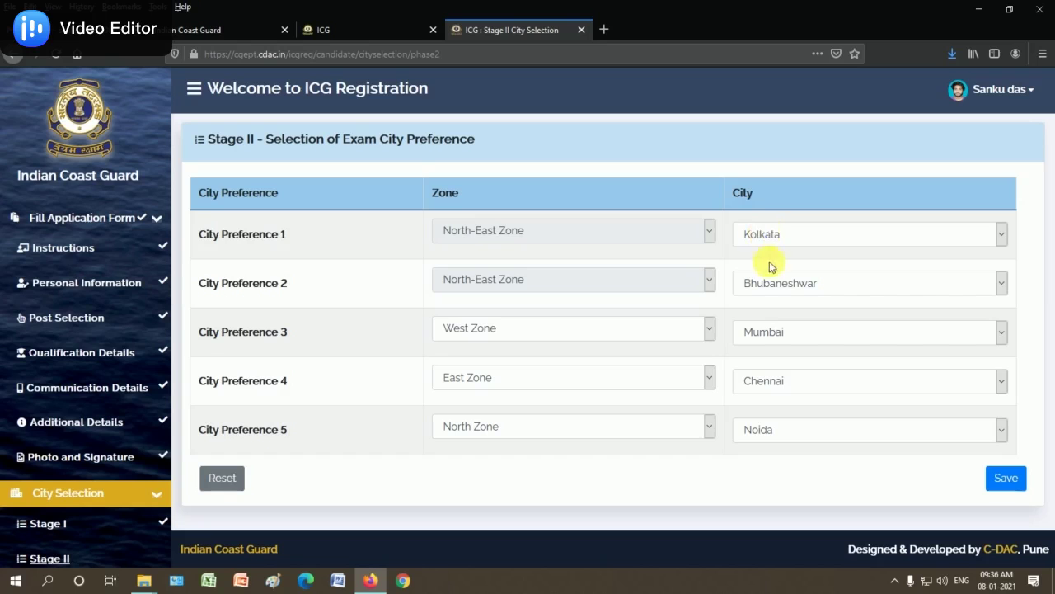
pyautogui.click(1003, 478)
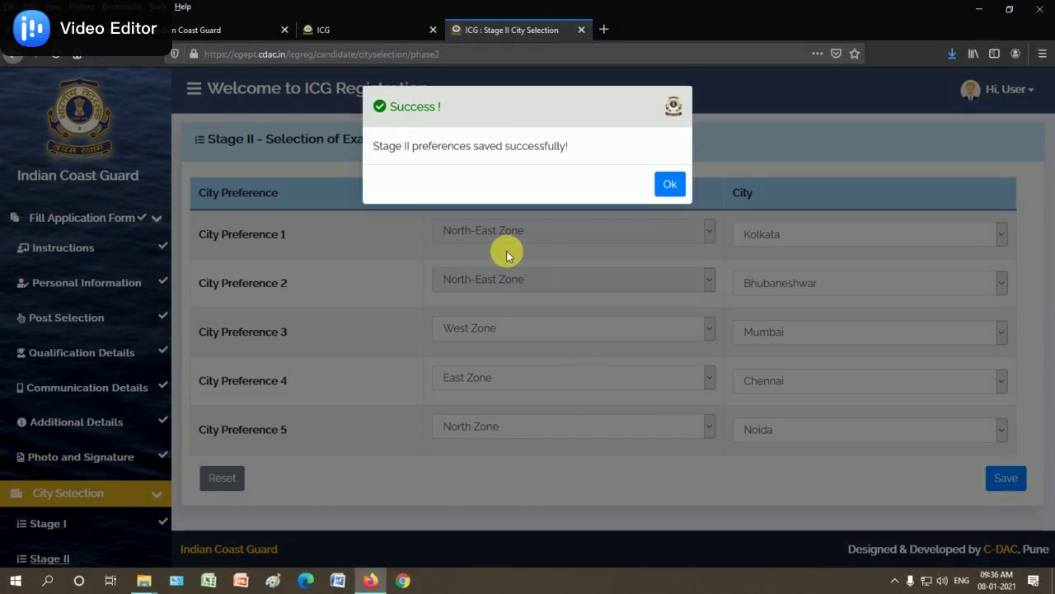
pyautogui.click(669, 185)
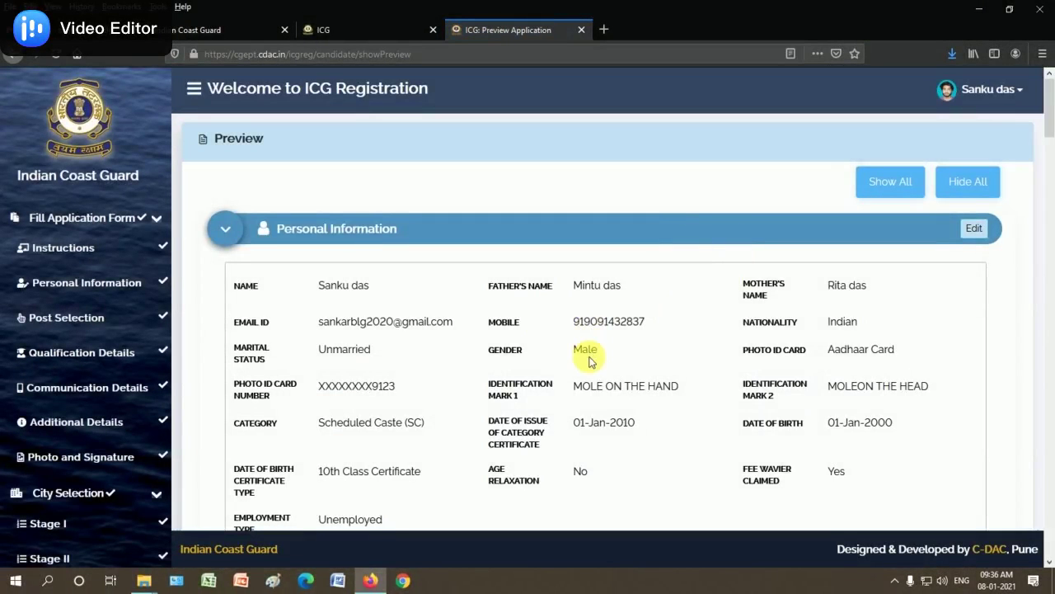
pyautogui.scroll(-1, 609, 358)
pyautogui.scroll(-2, 577, 376)
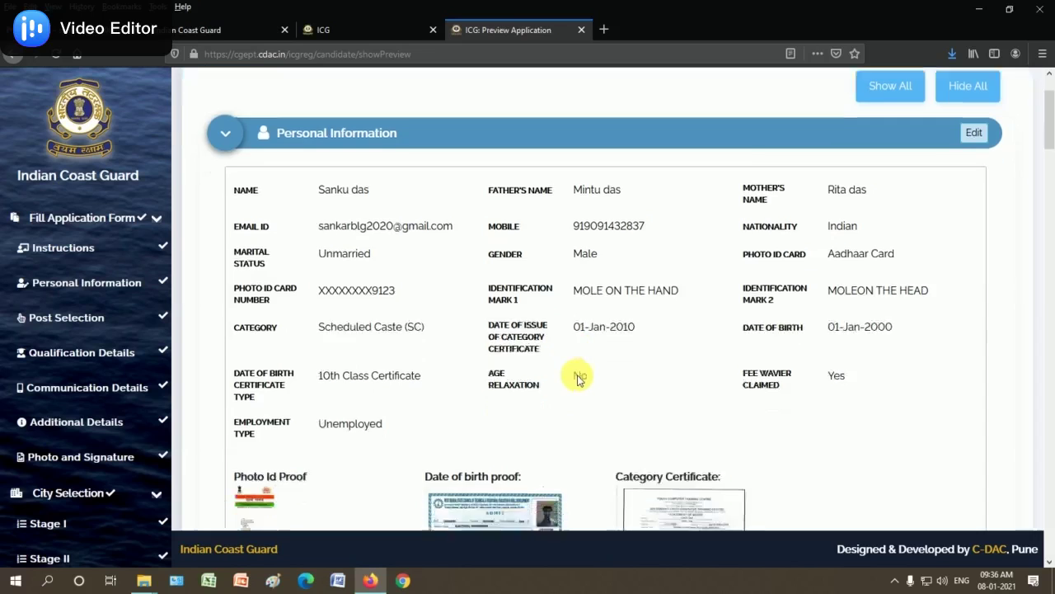
pyautogui.scroll(-4, 581, 378)
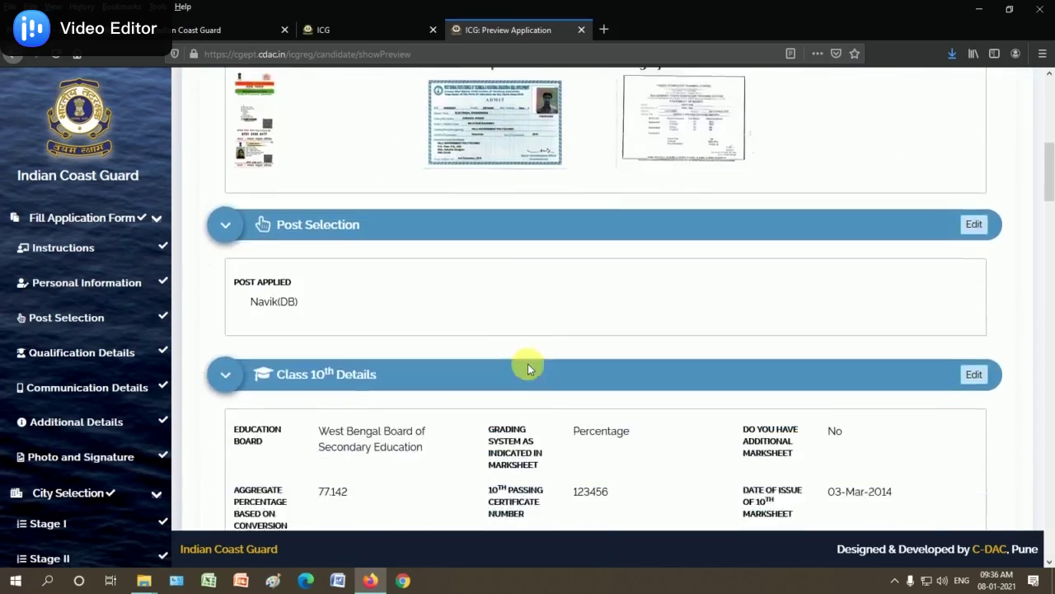
pyautogui.scroll(-3, 529, 366)
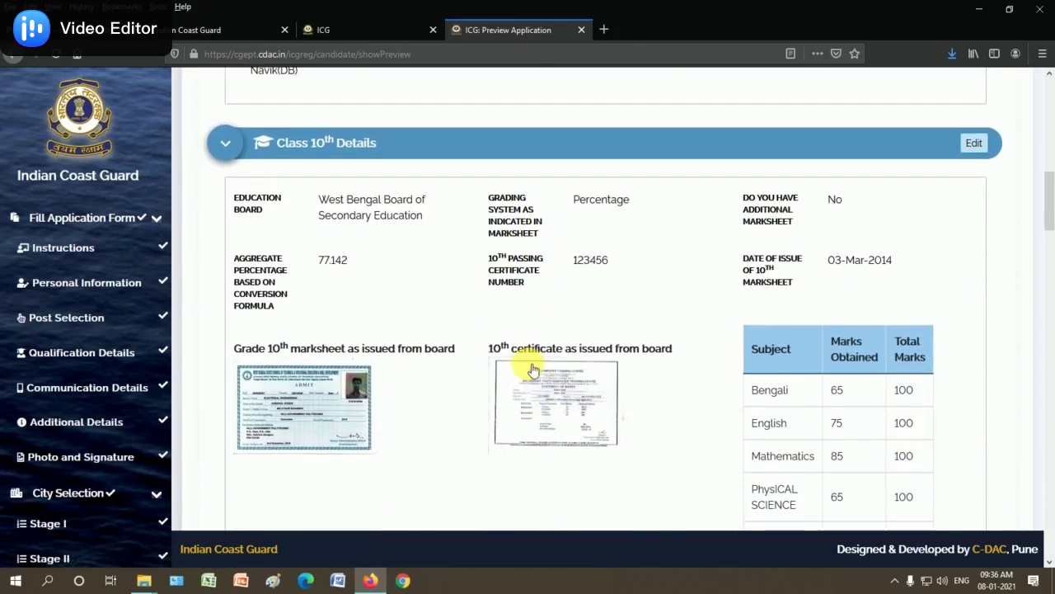
pyautogui.scroll(10, 534, 368)
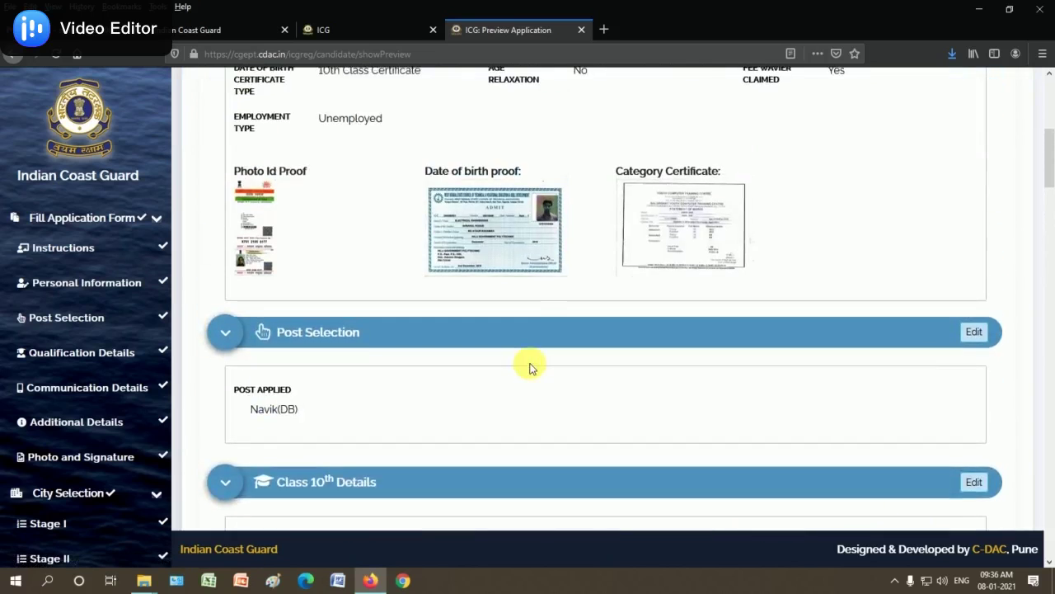
pyautogui.scroll(2, 531, 369)
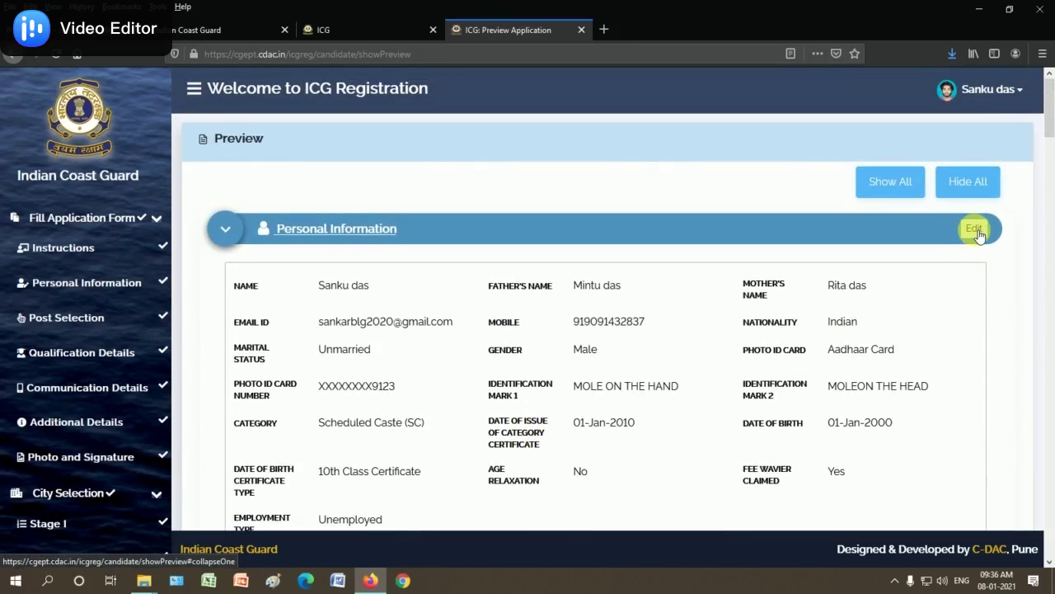
pyautogui.scroll(-7, 942, 306)
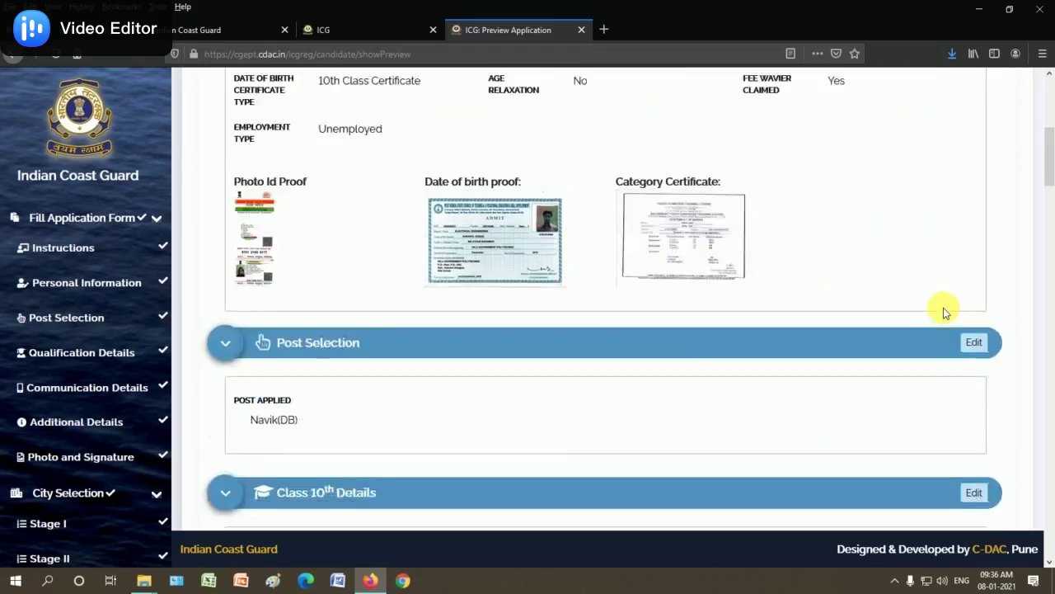
pyautogui.scroll(-3, 930, 337)
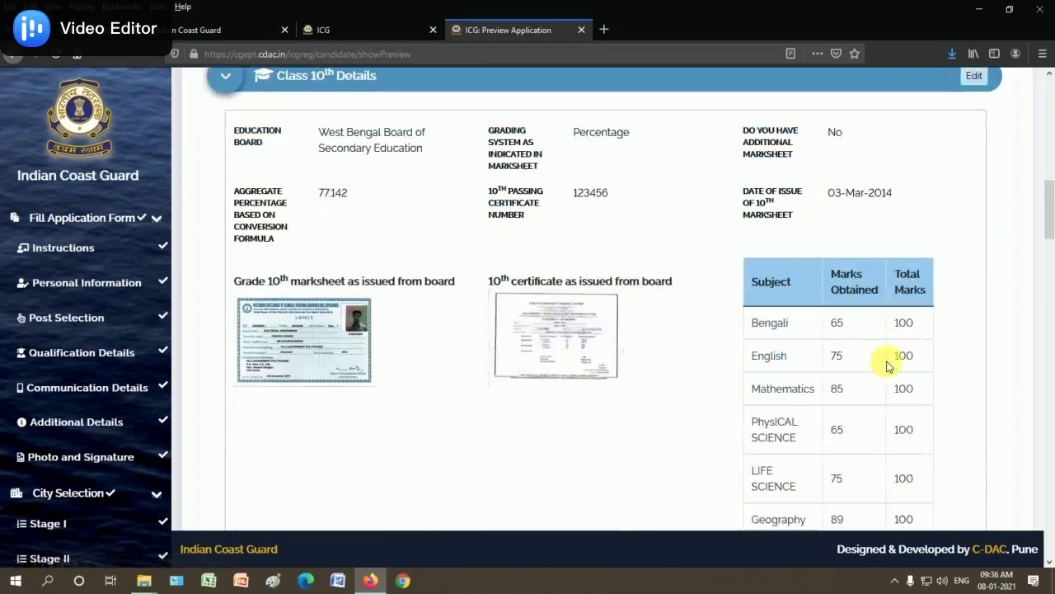
pyautogui.scroll(-3, 872, 370)
pyautogui.scroll(-2, 948, 338)
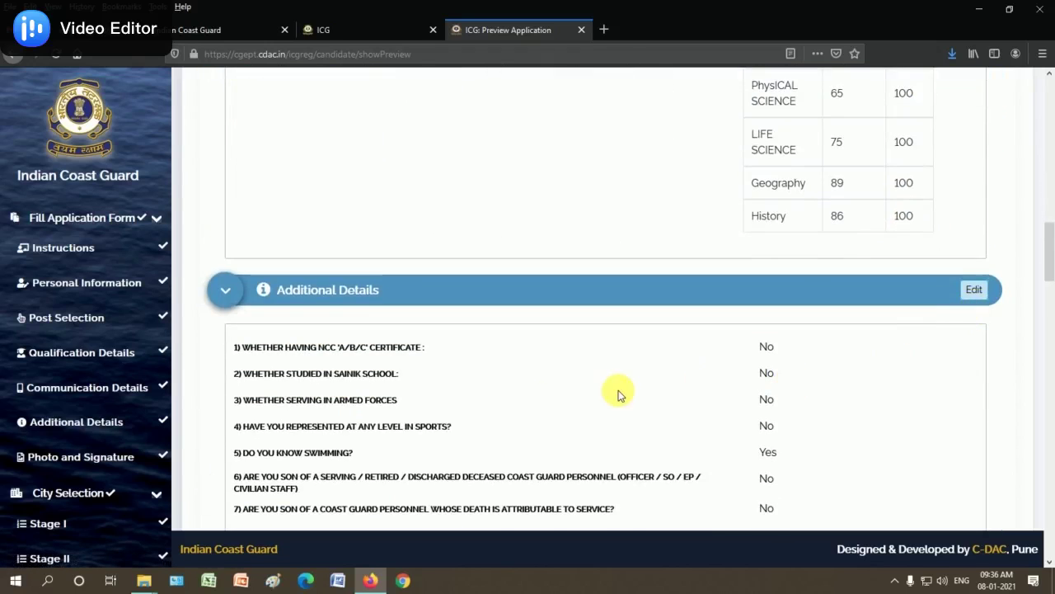
pyautogui.scroll(-3, 627, 363)
pyautogui.scroll(-7, 725, 446)
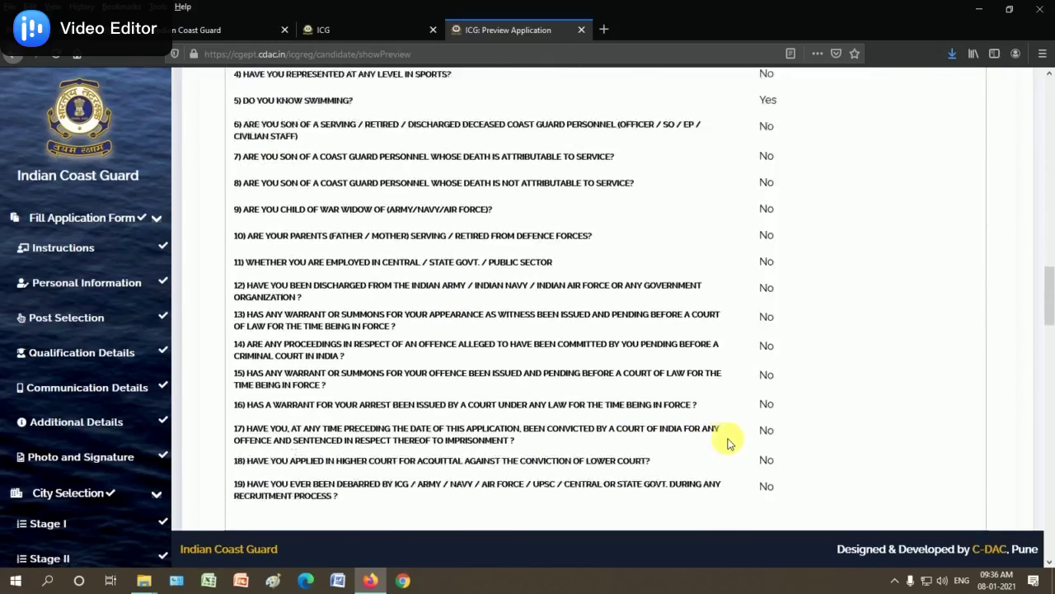
pyautogui.scroll(-9, 794, 401)
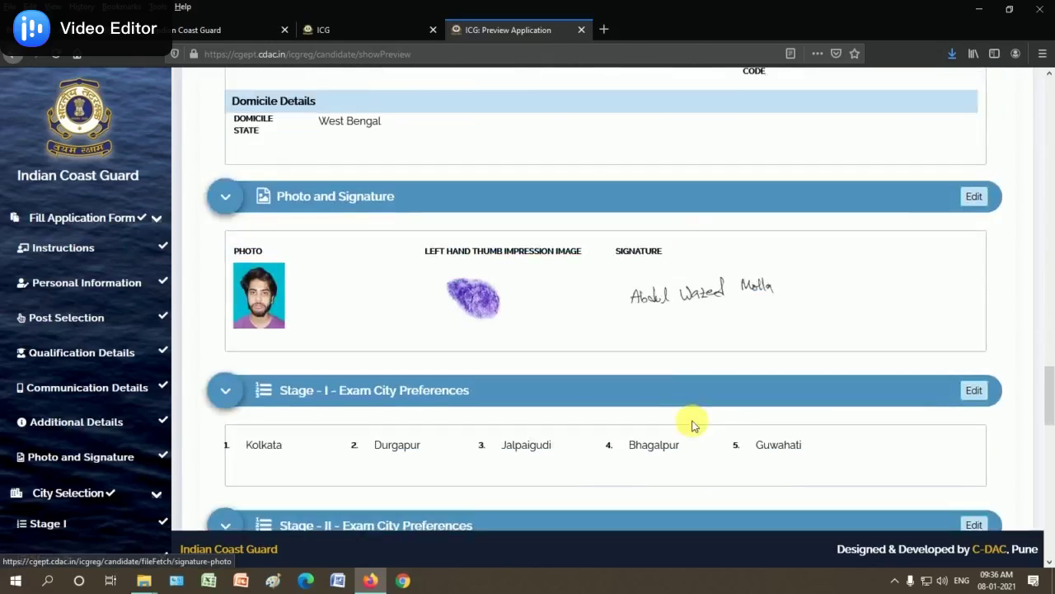
pyautogui.scroll(-2, 691, 423)
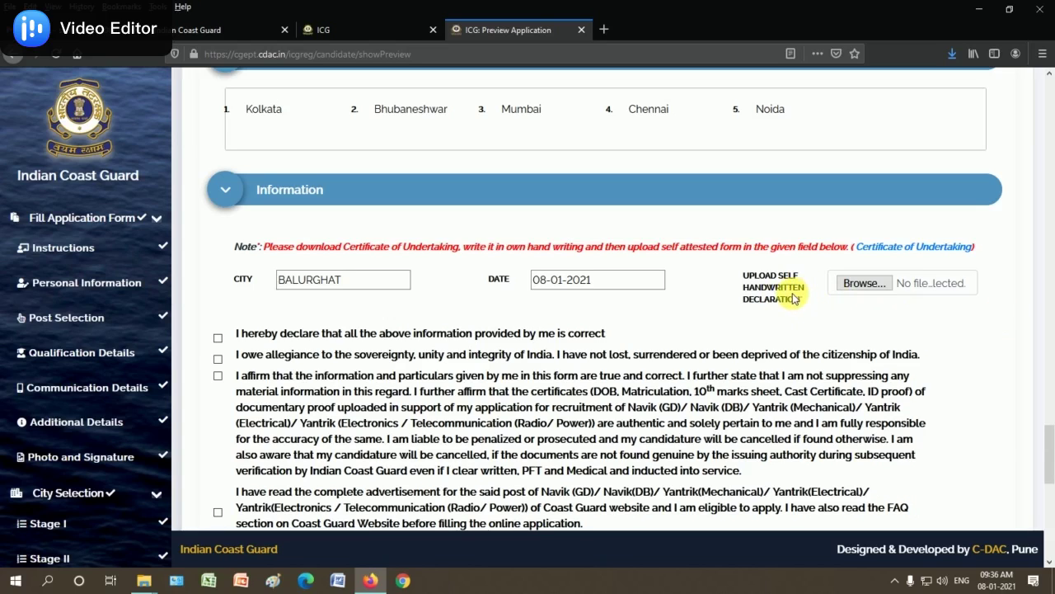
# Open the Certificate of Undertaking PDF in a new tab, read through it, then return to the preview
pyautogui.rightClick(915, 245)
pyautogui.click(940, 256)
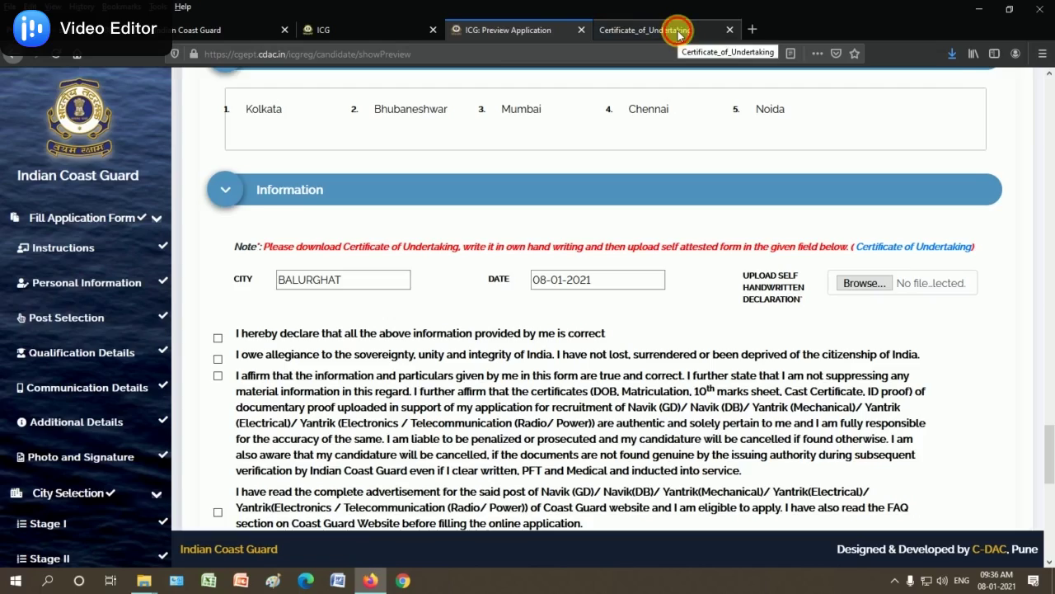
pyautogui.click(677, 31)
pyautogui.scroll(-5, 561, 404)
pyautogui.scroll(-5, 545, 424)
pyautogui.scroll(8, 549, 421)
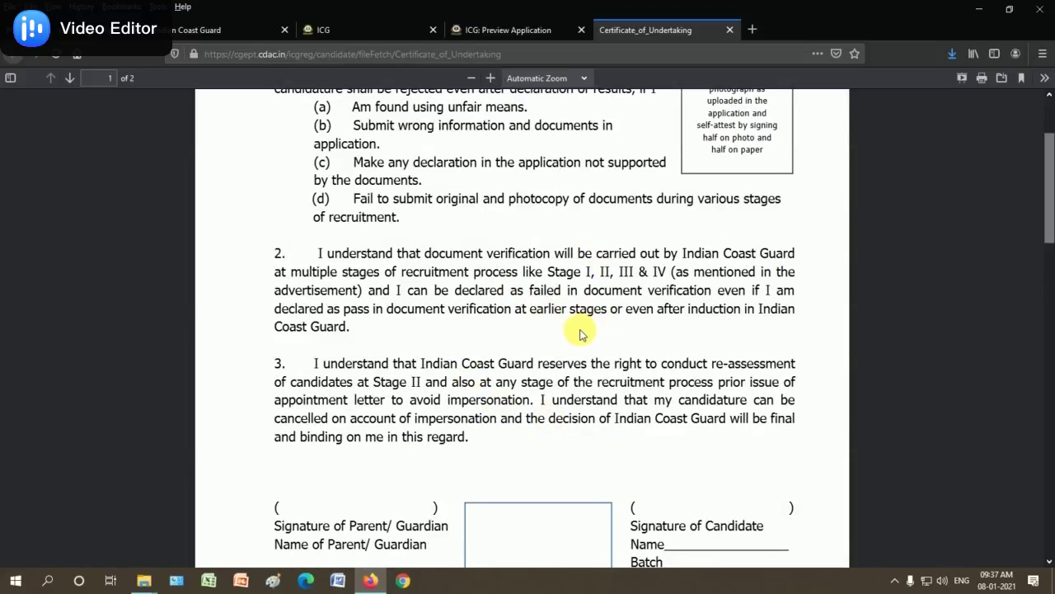
pyautogui.scroll(-6, 579, 333)
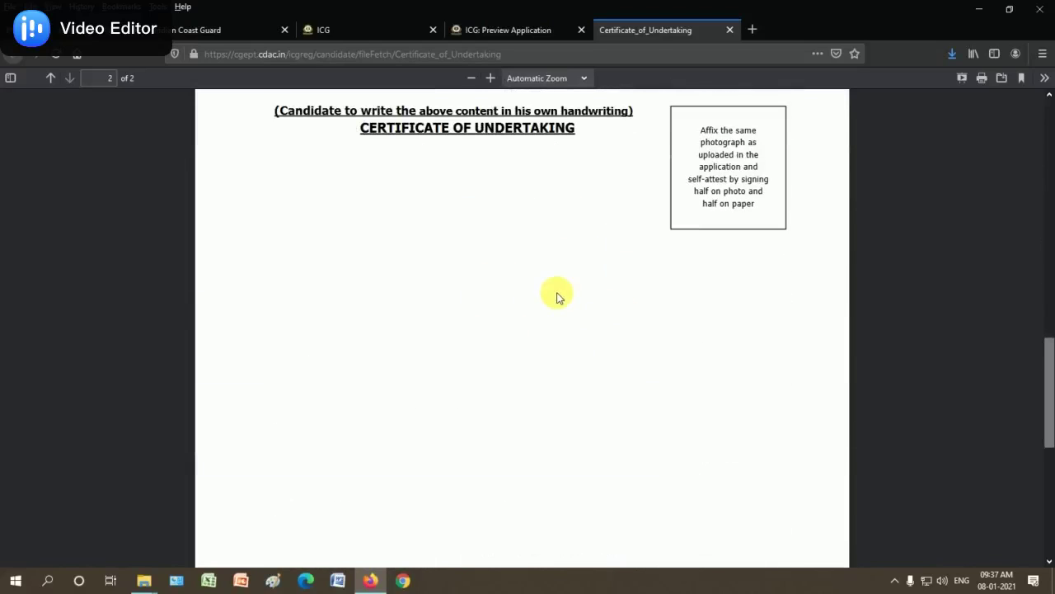
pyautogui.scroll(8, 580, 352)
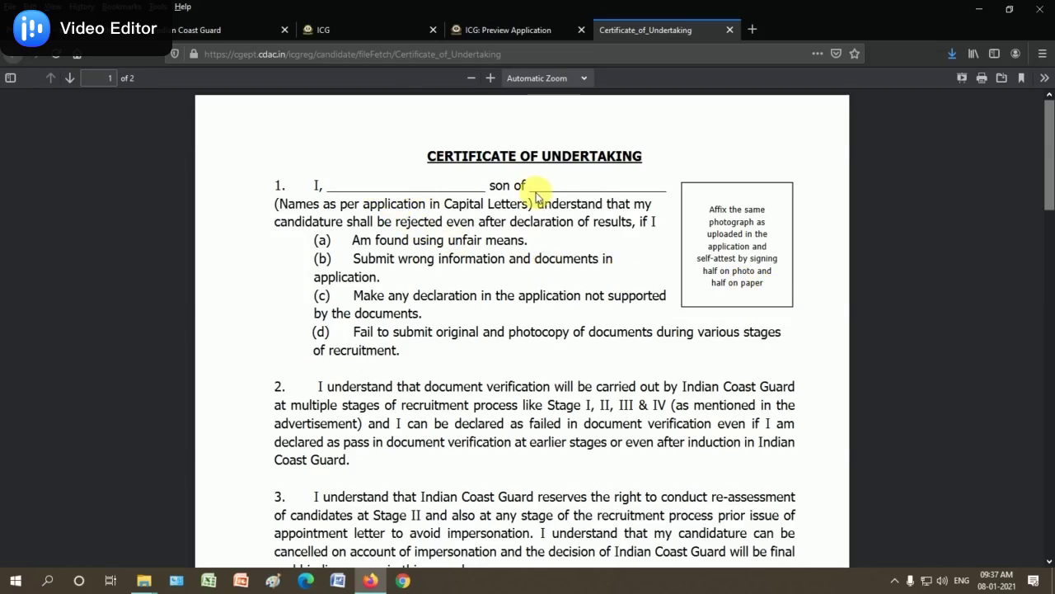
pyautogui.scroll(-4, 472, 351)
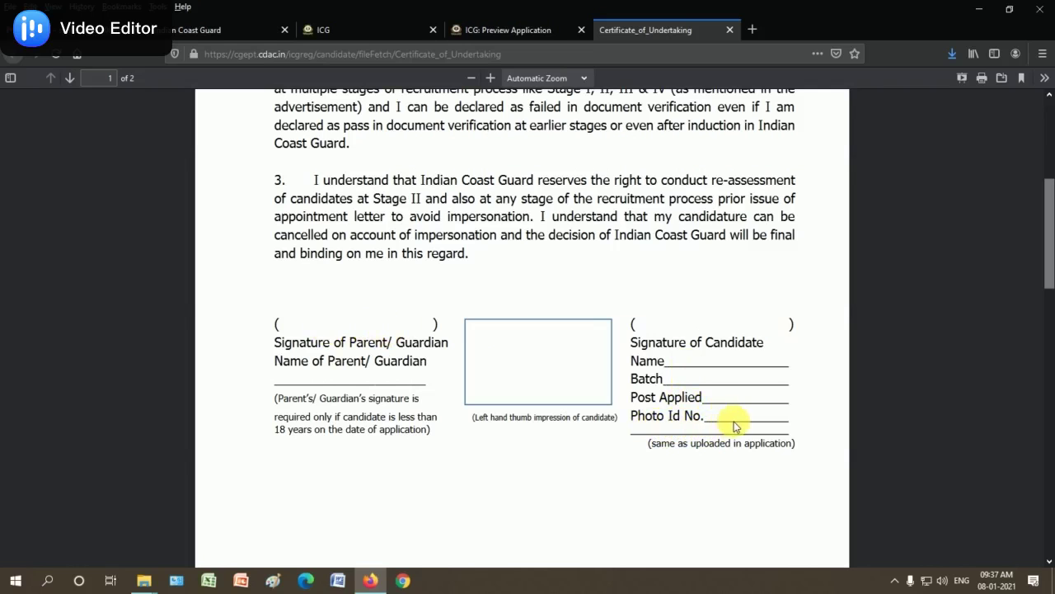
pyautogui.scroll(7, 556, 437)
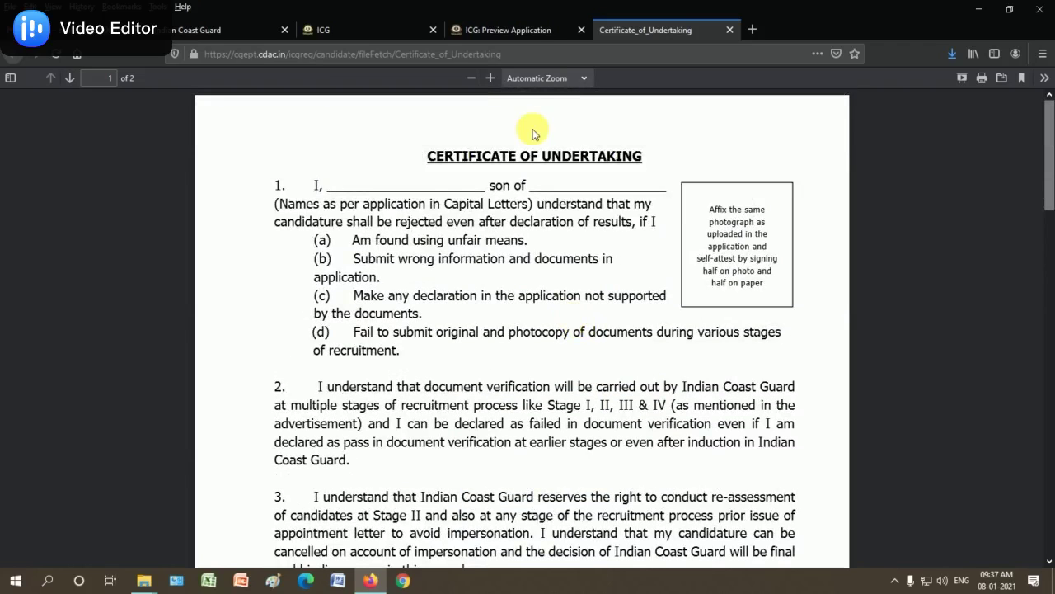
pyautogui.click(503, 30)
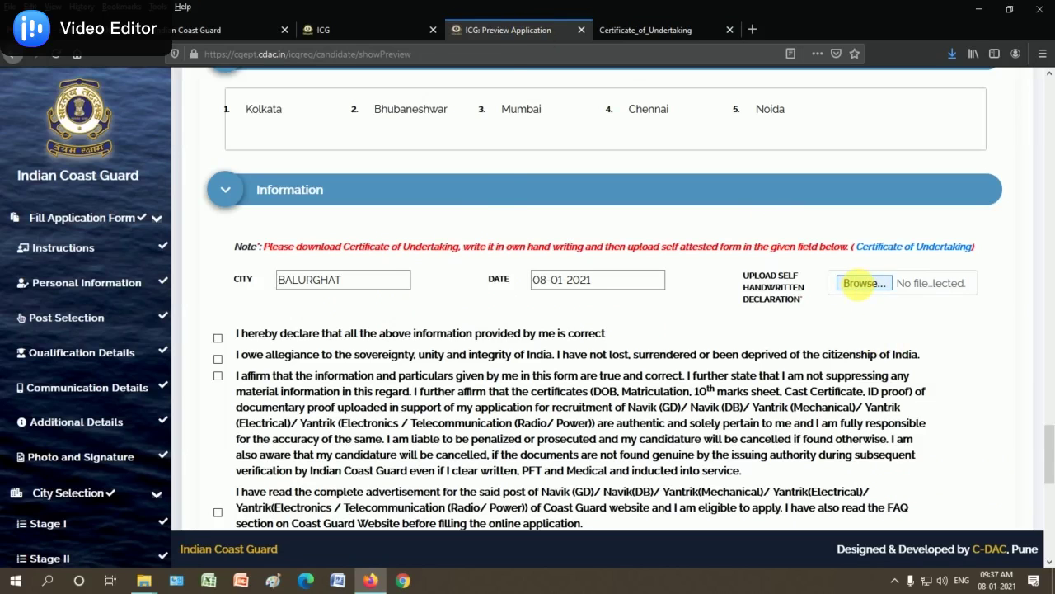
# Upload the candidate's image file as the handwritten declaration
pyautogui.click(860, 282)
pyautogui.moveTo(501, 118); pyautogui.dragTo(509, 226)
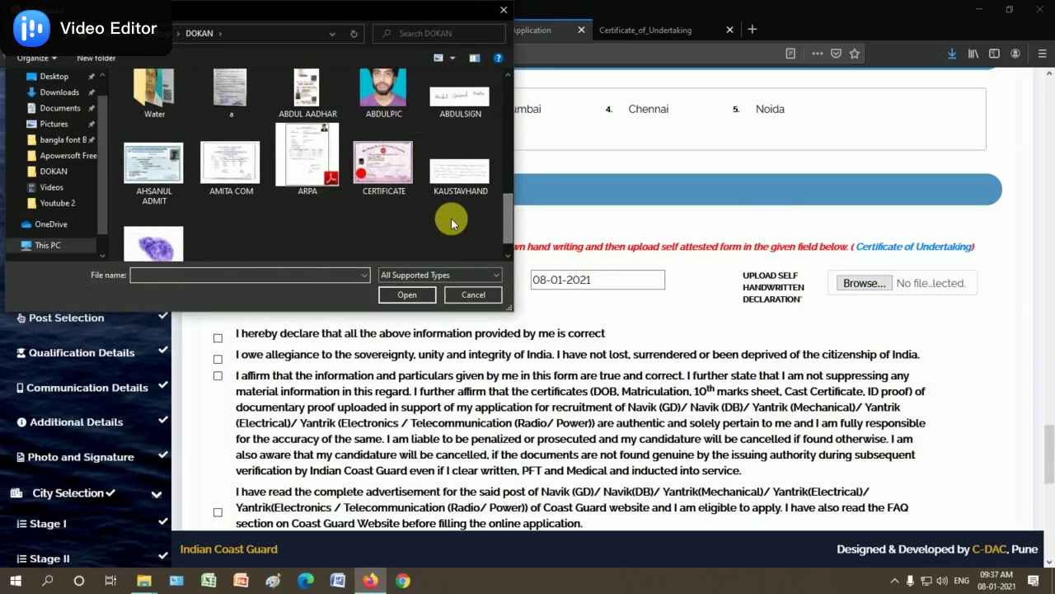
pyautogui.click(230, 161)
pyautogui.click(413, 294)
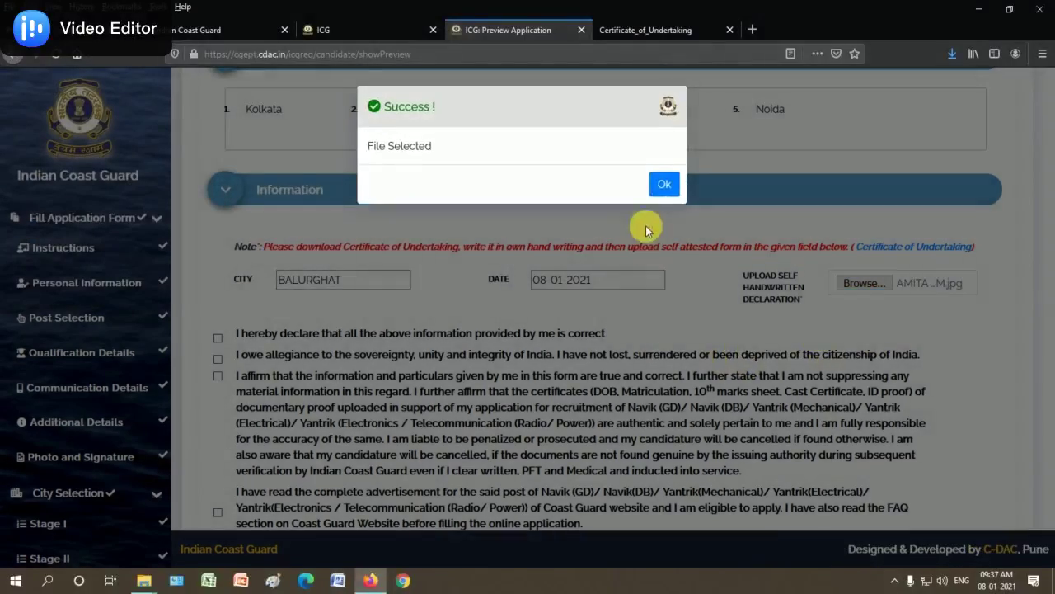
pyautogui.click(664, 184)
# Tick every declaration checkbox down the preview page
pyautogui.scroll(-1, 316, 369)
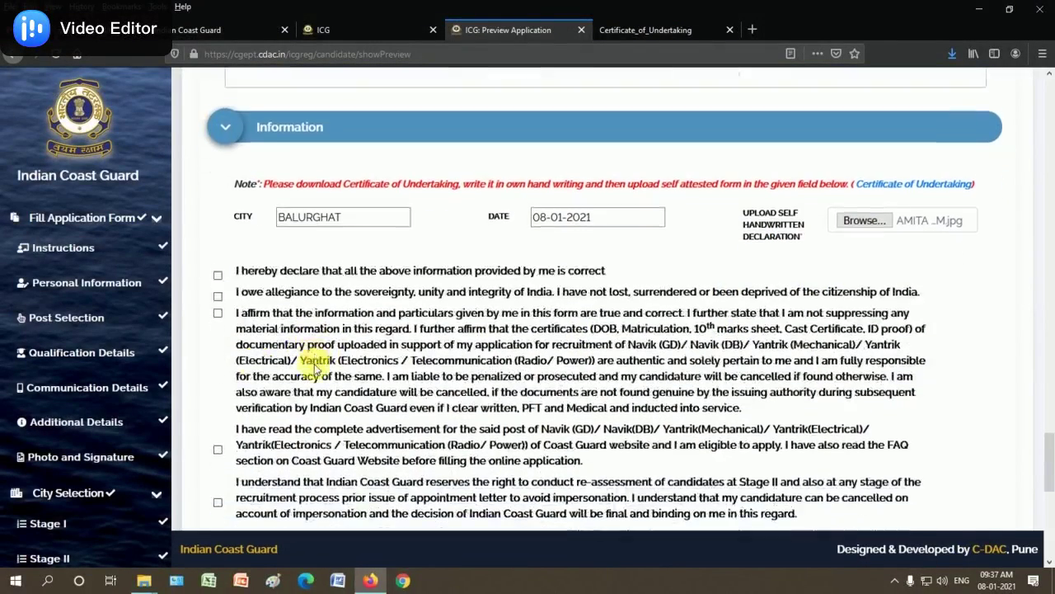
pyautogui.click(216, 295)
pyautogui.click(219, 309)
pyautogui.scroll(-4, 269, 365)
pyautogui.click(218, 176)
pyautogui.click(218, 228)
pyautogui.click(218, 276)
pyautogui.click(218, 318)
pyautogui.click(218, 403)
pyautogui.scroll(-3, 219, 388)
pyautogui.click(218, 346)
pyautogui.click(217, 293)
pyautogui.click(218, 401)
pyautogui.click(218, 467)
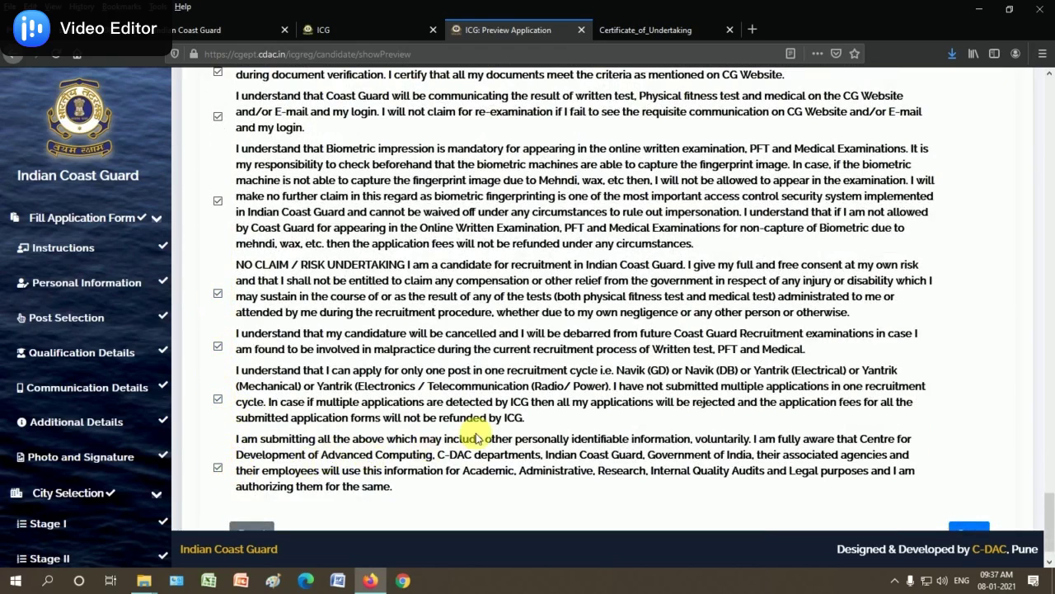
pyautogui.scroll(-1, 699, 468)
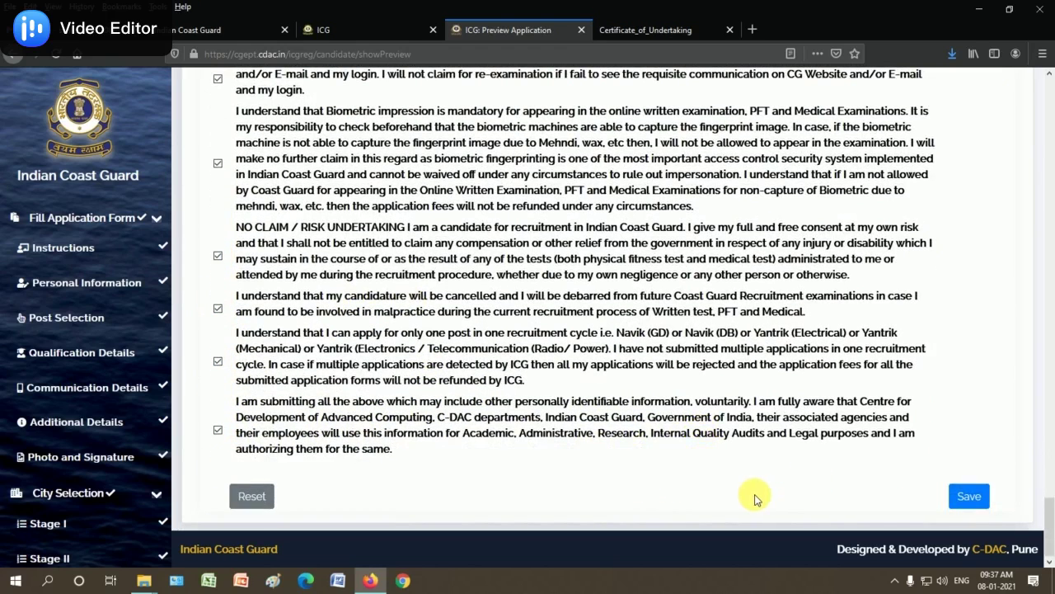
# Save the preview, accept that it can no longer be changed, and choose Final Submit
pyautogui.click(969, 496)
pyautogui.click(544, 278)
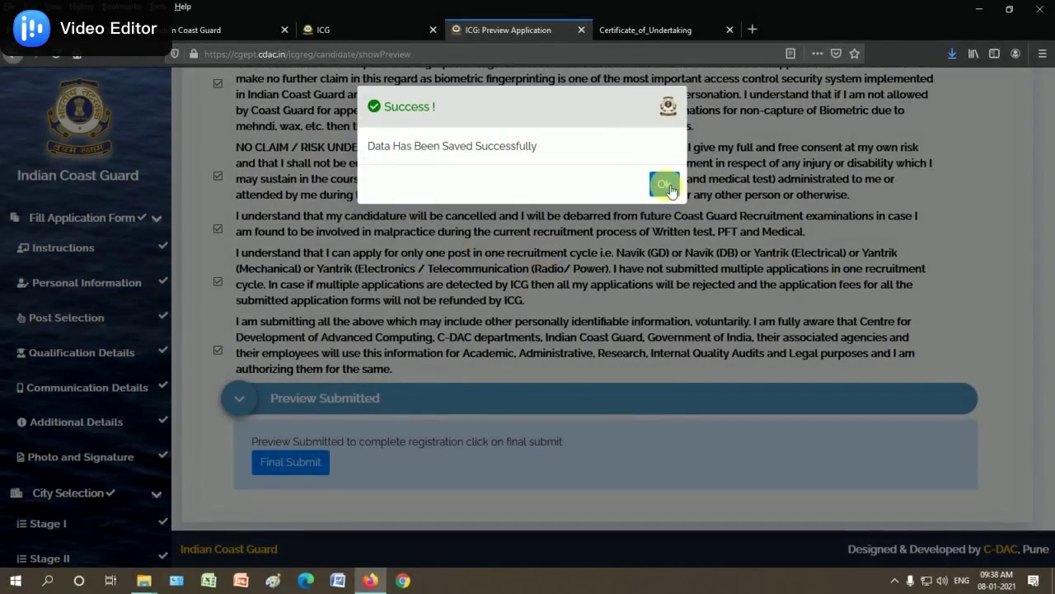
pyautogui.click(667, 185)
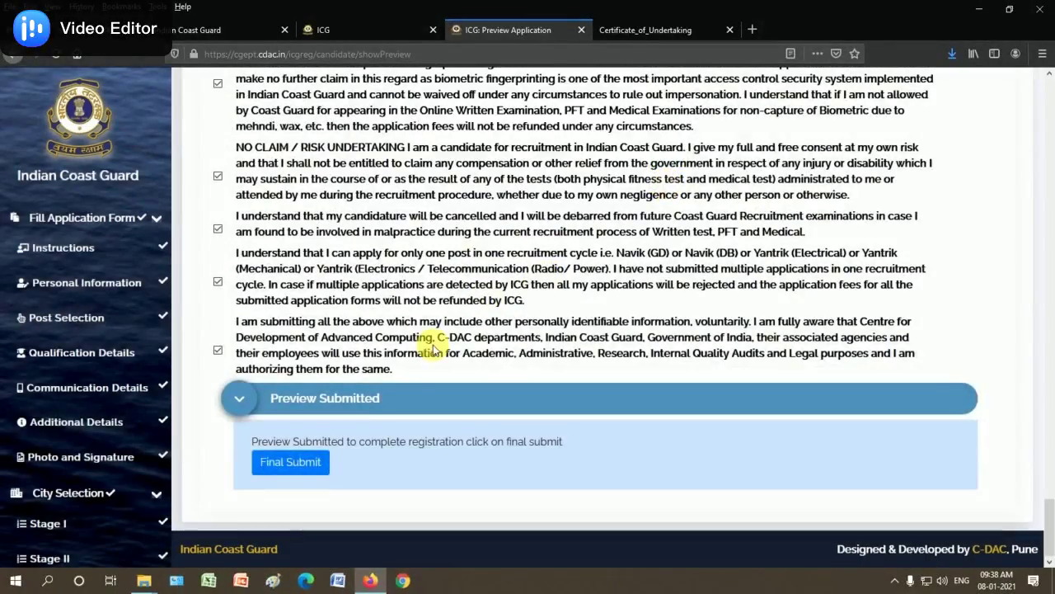
pyautogui.click(305, 464)
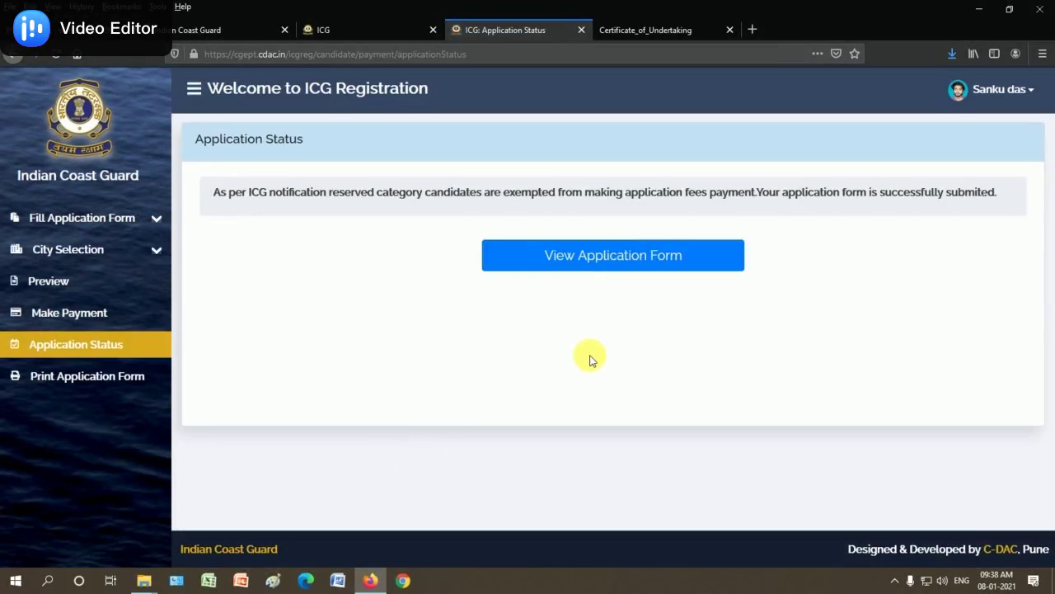
# View the submitted application form down to its Print button, then sign out of the portal
pyautogui.click(627, 264)
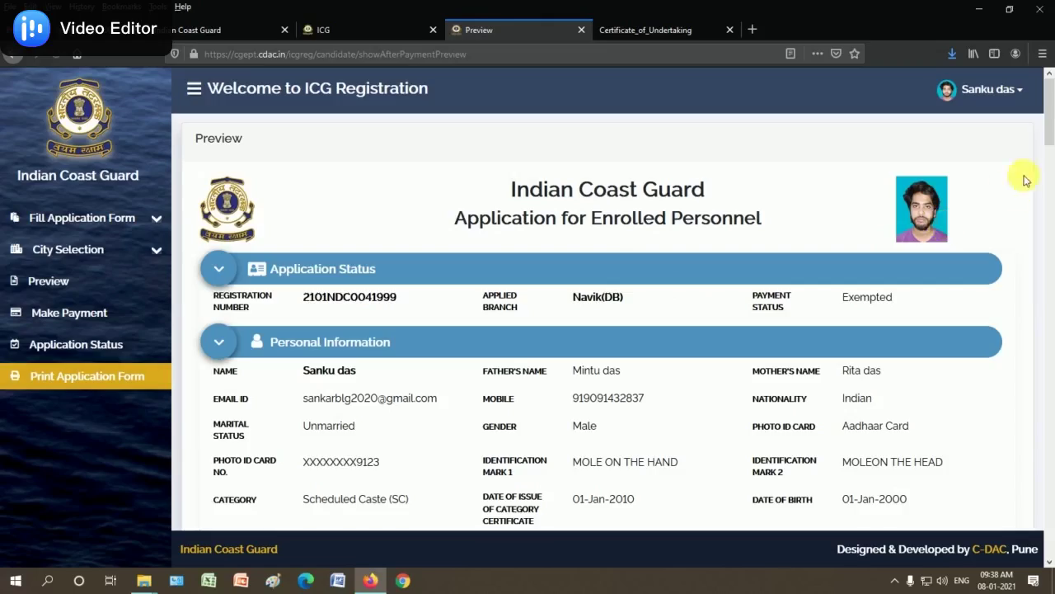
pyautogui.moveTo(1049, 118); pyautogui.dragTo(1051, 214)
pyautogui.moveTo(1050, 473); pyautogui.dragTo(1049, 527)
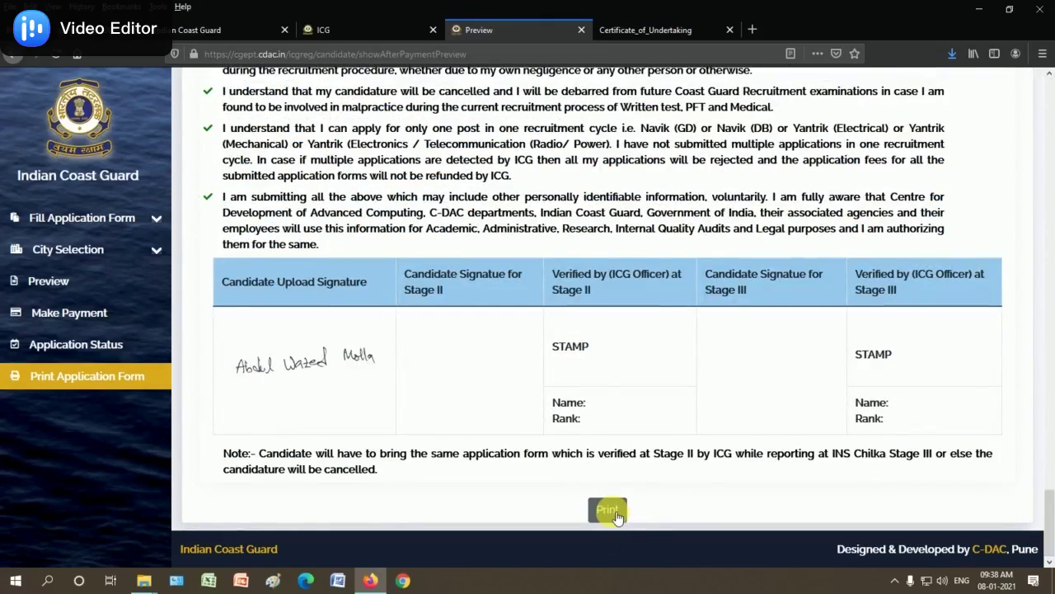
pyautogui.moveTo(1049, 505); pyautogui.dragTo(1049, 54)
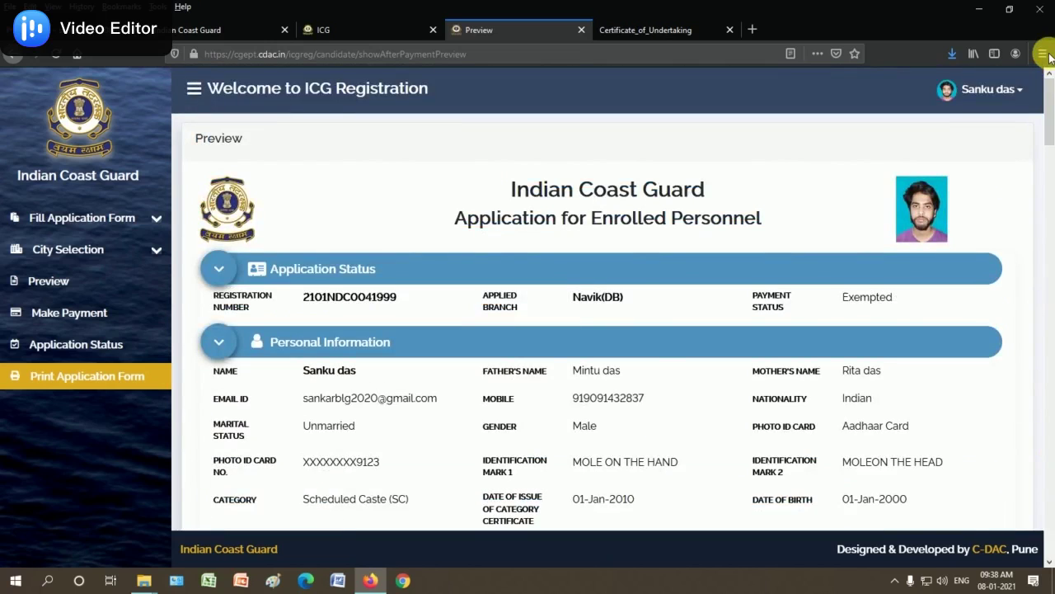
pyautogui.click(990, 92)
pyautogui.click(977, 123)
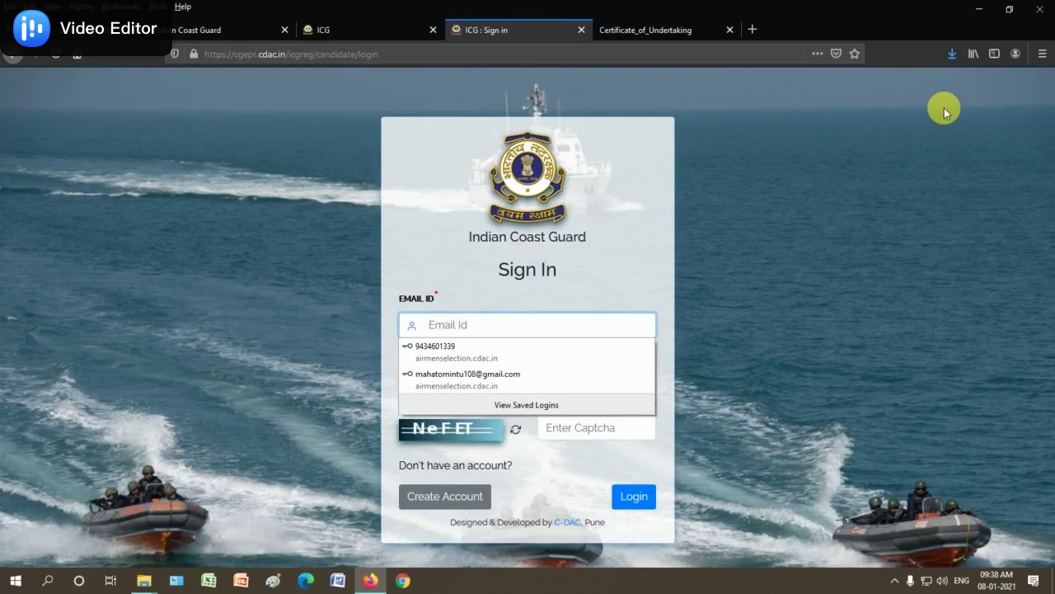
# Close the Certificate_of_Undertaking PDF tab
pyautogui.click(729, 30)
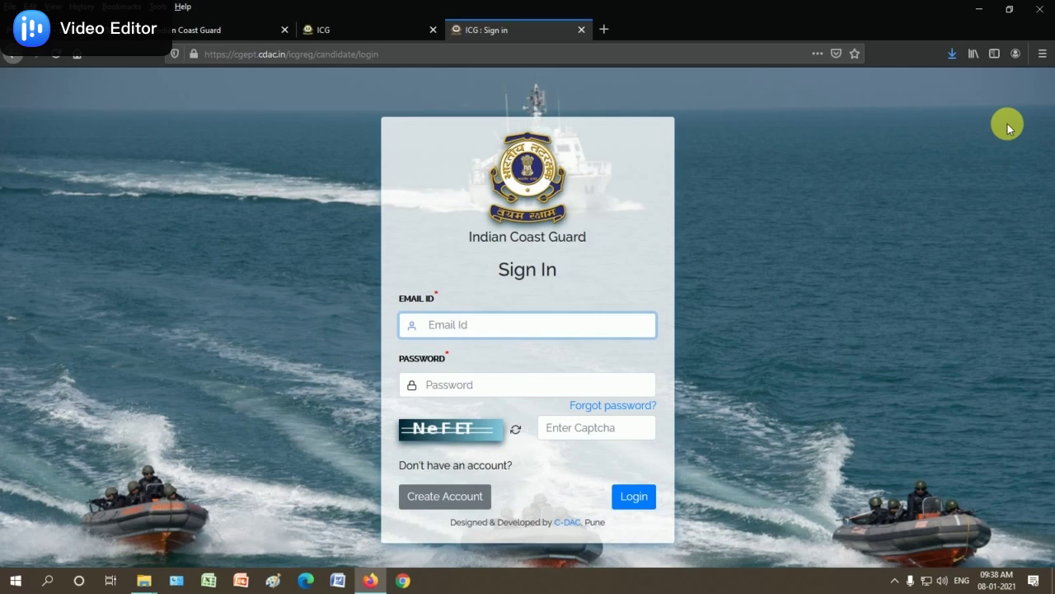